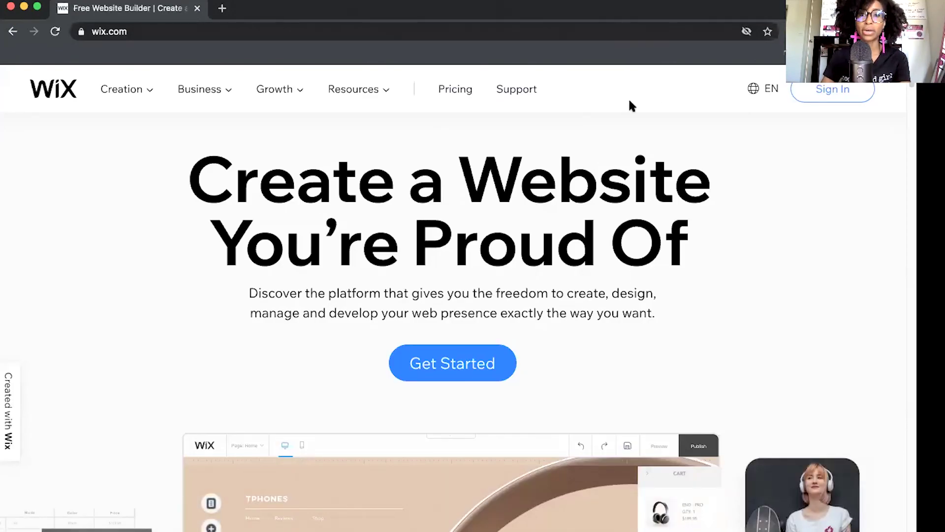
{"action": "scroll", "coordinate": [295, 306], "scroll_direction": "down", "scroll_amount": 3}
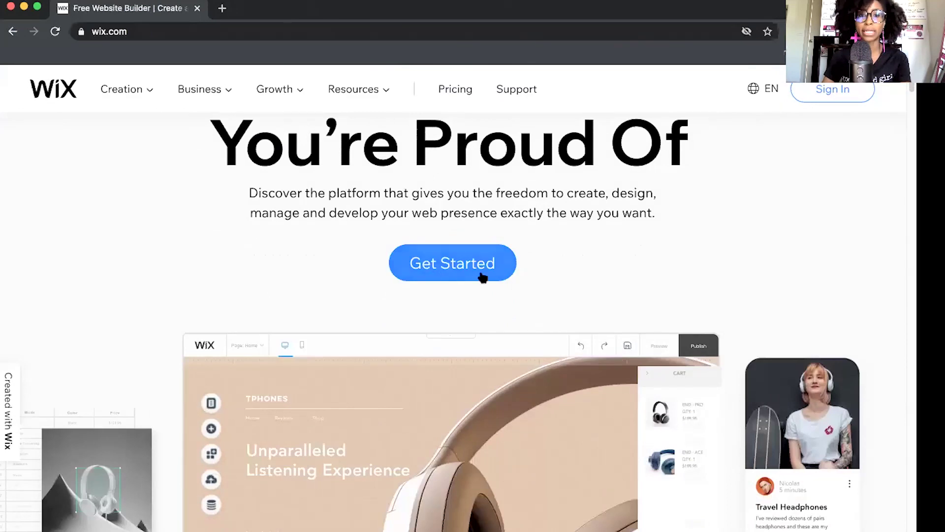
{"action": "scroll", "coordinate": [475, 265], "scroll_direction": "up", "scroll_amount": 3}
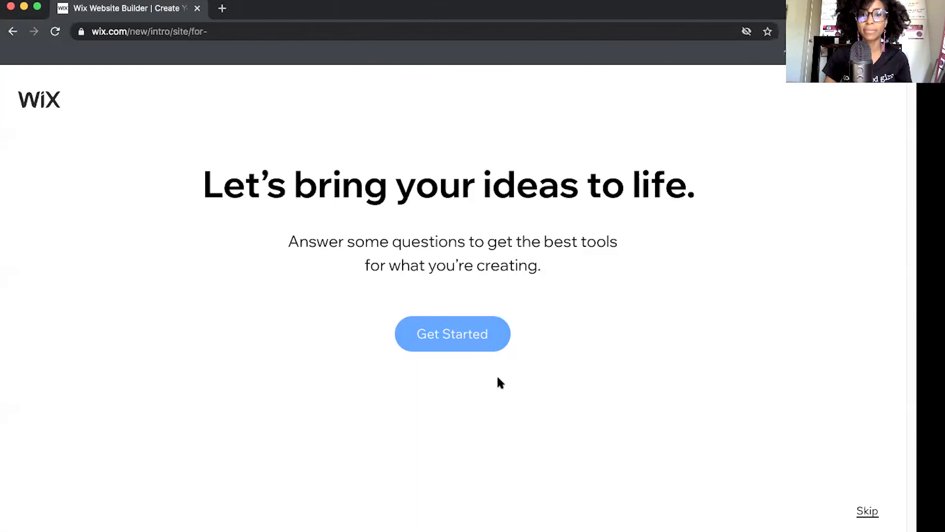
Start a new Wix site built for Myself and head to the template gallery
{"action": "left_click", "coordinate": [453, 333]}
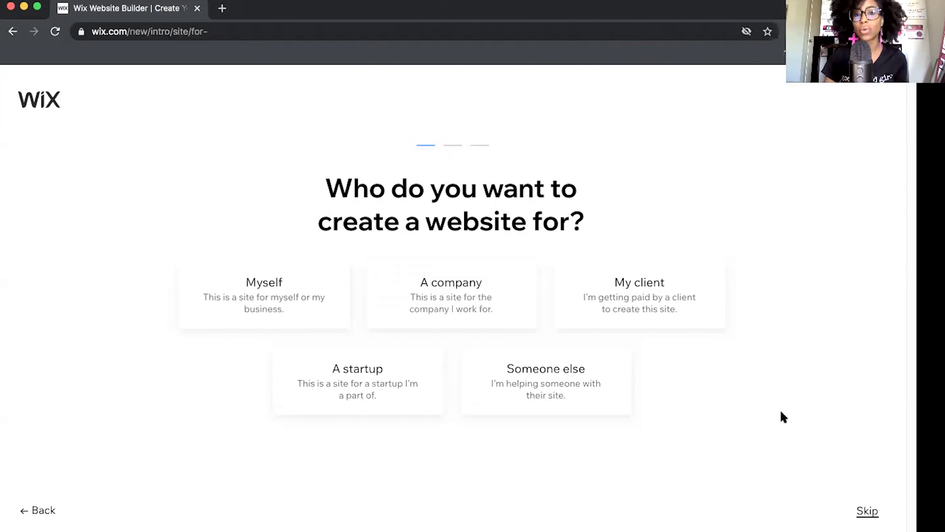
{"action": "left_click", "coordinate": [258, 297]}
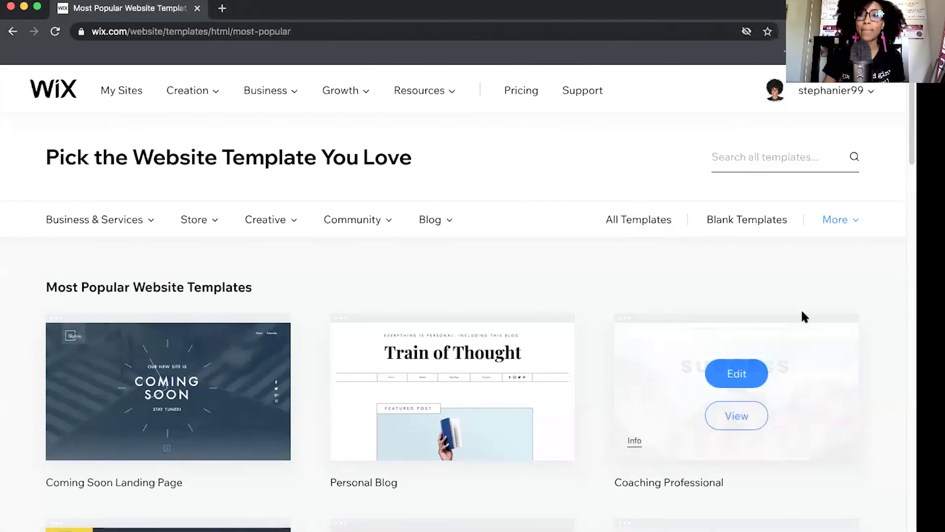
{"action": "scroll", "coordinate": [268, 189], "scroll_direction": "down", "scroll_amount": 1}
{"action": "scroll", "coordinate": [268, 189], "scroll_direction": "down", "scroll_amount": 3}
{"action": "scroll", "coordinate": [32, 244], "scroll_direction": "down", "scroll_amount": 3}
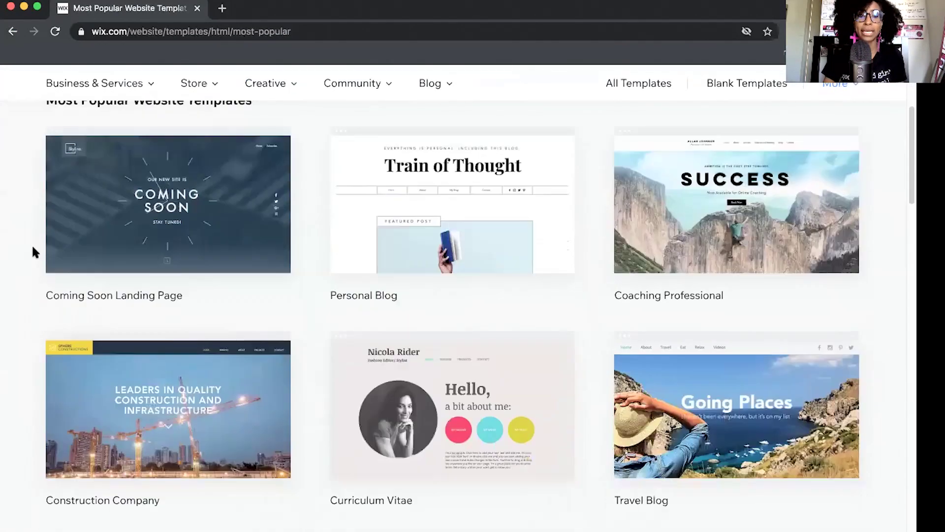
{"action": "scroll", "coordinate": [32, 244], "scroll_direction": "down", "scroll_amount": 2}
{"action": "scroll", "coordinate": [39, 249], "scroll_direction": "down", "scroll_amount": 2}
{"action": "scroll", "coordinate": [44, 255], "scroll_direction": "down", "scroll_amount": 1}
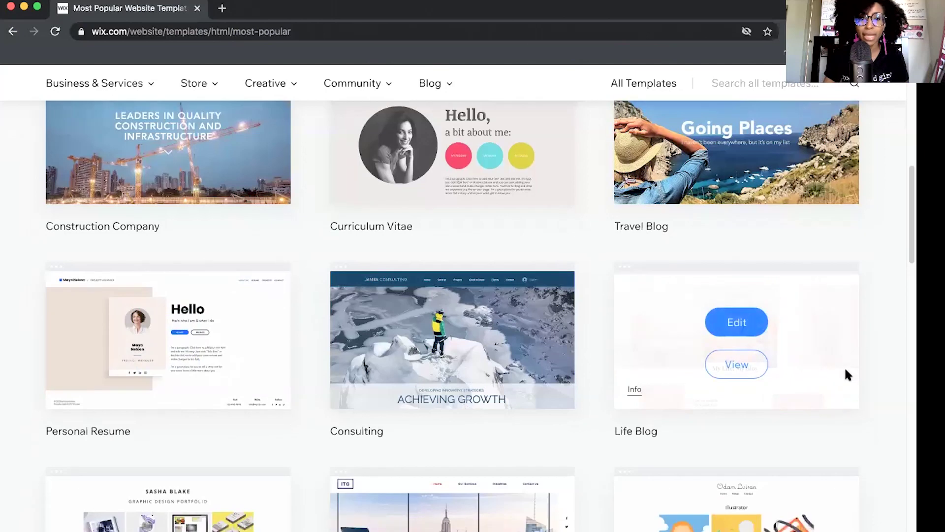
{"action": "scroll", "coordinate": [738, 332], "scroll_direction": "down", "scroll_amount": 1}
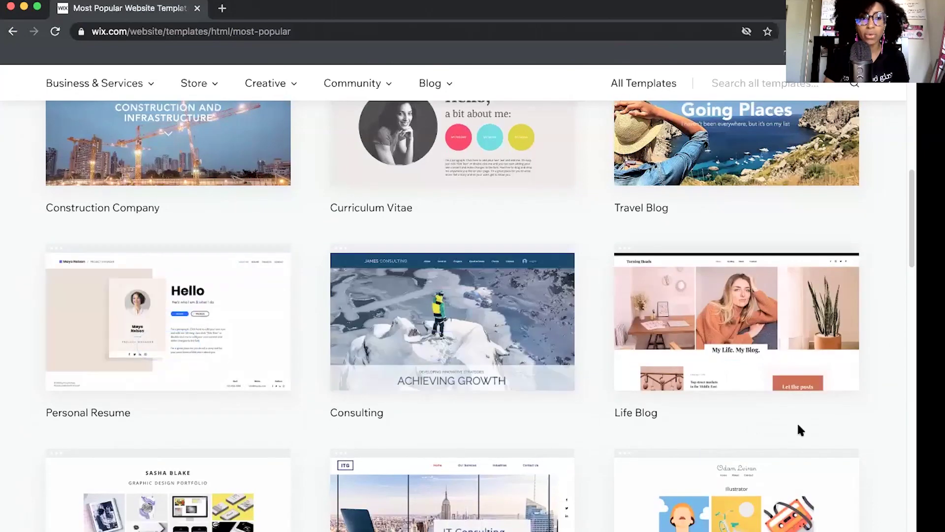
{"action": "scroll", "coordinate": [369, 295], "scroll_direction": "up", "scroll_amount": 5}
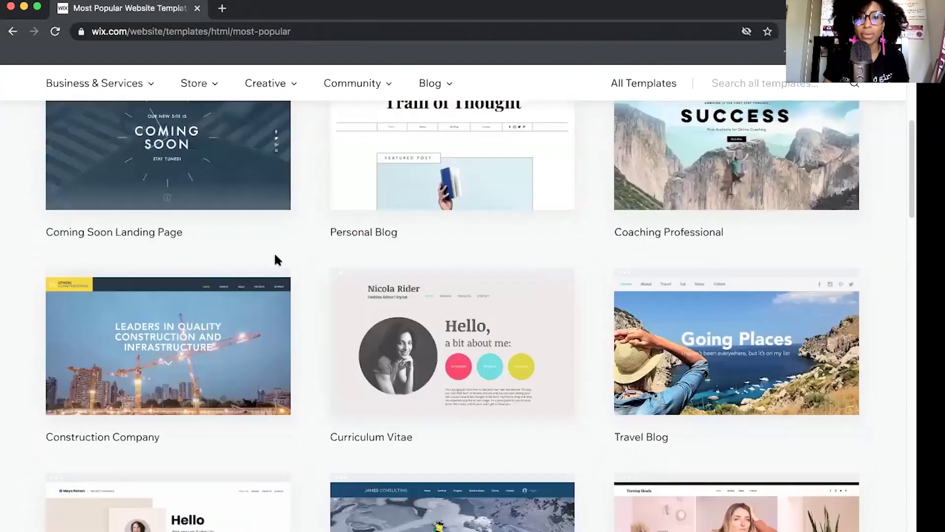
{"action": "scroll", "coordinate": [314, 266], "scroll_direction": "up", "scroll_amount": 3}
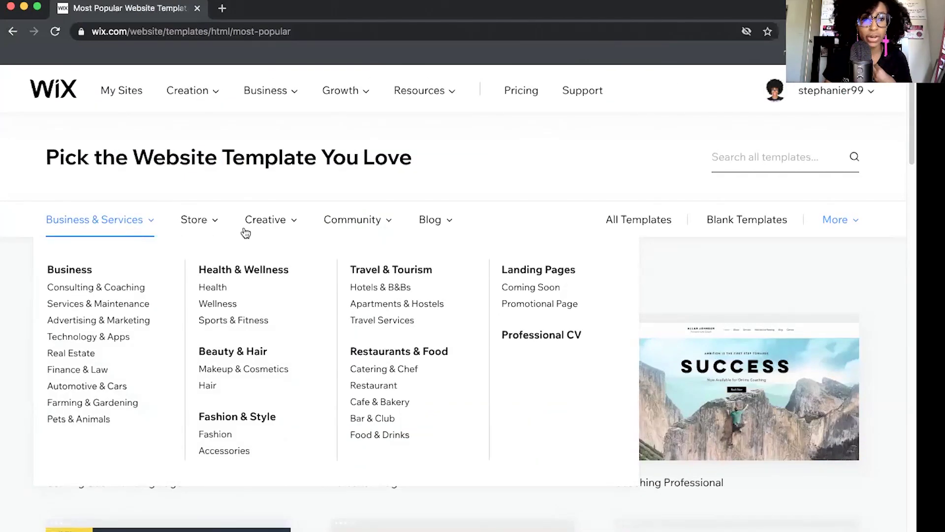
{"action": "mouse_move", "coordinate": [199, 83]}
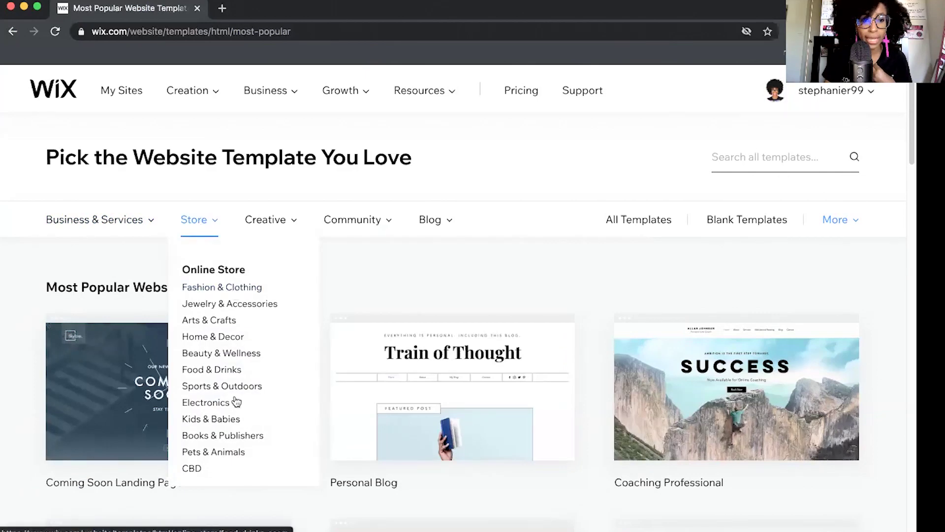
Filter the store templates to the Books & Publishers category
{"action": "left_click", "coordinate": [214, 440]}
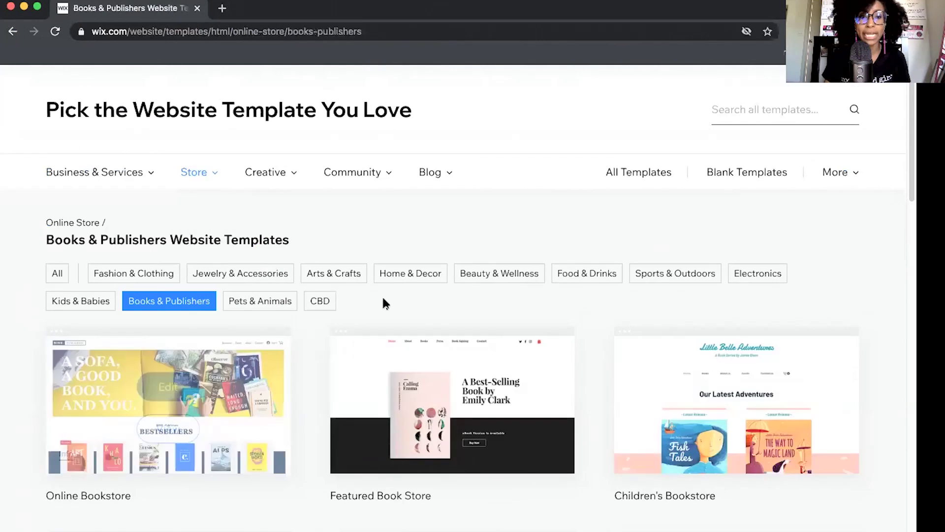
{"action": "scroll", "coordinate": [382, 295], "scroll_direction": "down", "scroll_amount": 2}
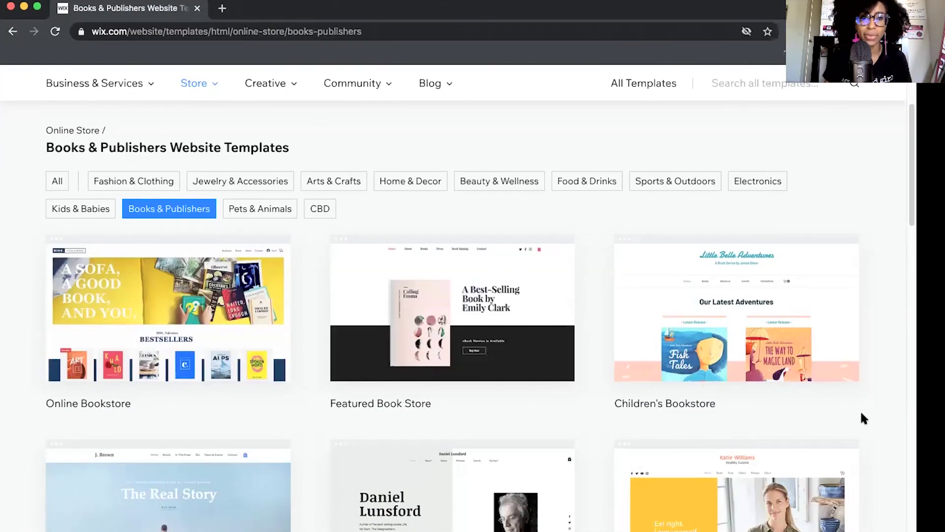
{"action": "scroll", "coordinate": [861, 414], "scroll_direction": "down", "scroll_amount": 2}
{"action": "scroll", "coordinate": [861, 420], "scroll_direction": "down", "scroll_amount": 3}
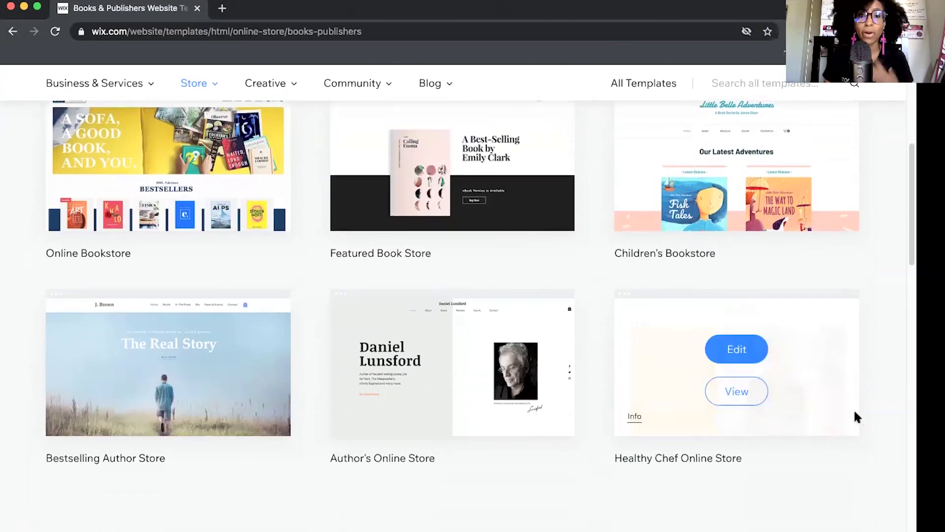
{"action": "scroll", "coordinate": [826, 488], "scroll_direction": "down", "scroll_amount": 5}
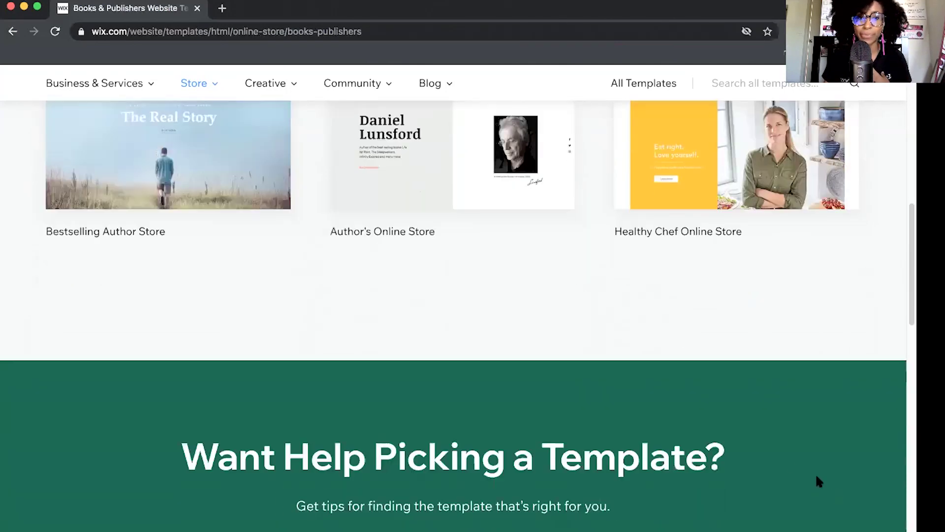
{"action": "scroll", "coordinate": [775, 448], "scroll_direction": "up", "scroll_amount": 10}
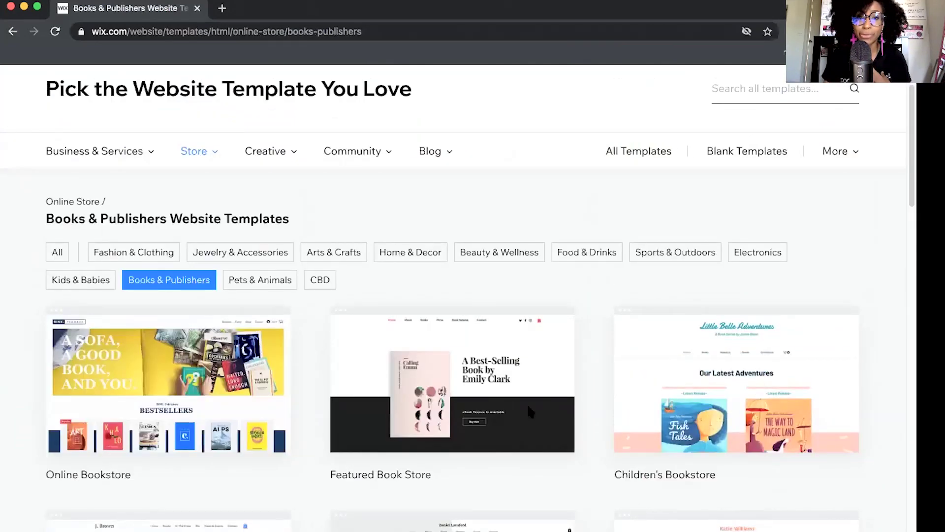
Preview the Featured Book Store template and dismiss its use-this-template prompt
{"action": "mouse_move", "coordinate": [452, 384]}
{"action": "left_click", "coordinate": [446, 407]}
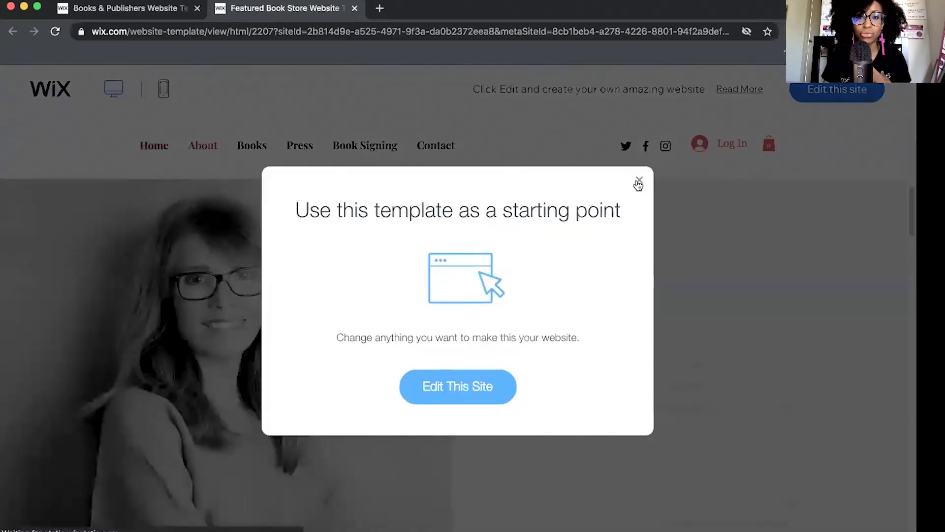
{"action": "left_click", "coordinate": [638, 183]}
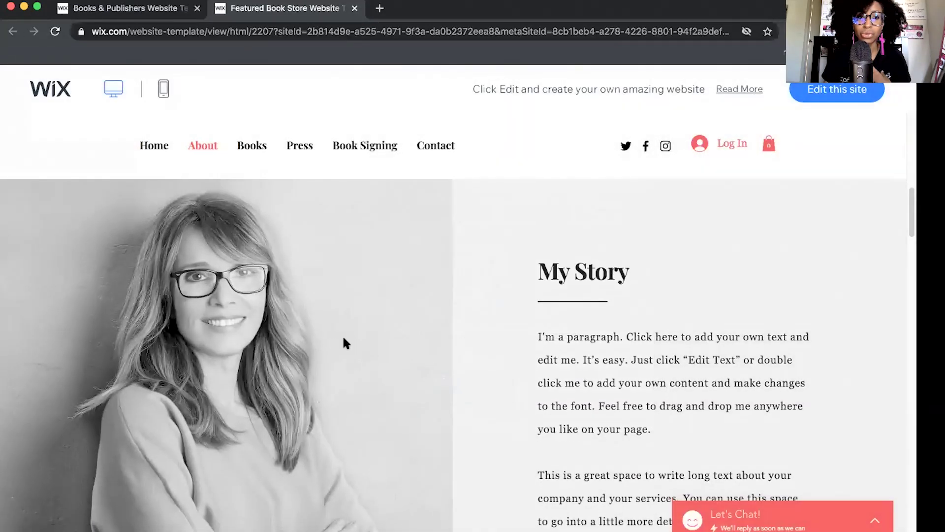
{"action": "scroll", "coordinate": [442, 339], "scroll_direction": "down", "scroll_amount": 5}
{"action": "scroll", "coordinate": [442, 339], "scroll_direction": "down", "scroll_amount": 4}
{"action": "scroll", "coordinate": [651, 359], "scroll_direction": "down", "scroll_amount": 5}
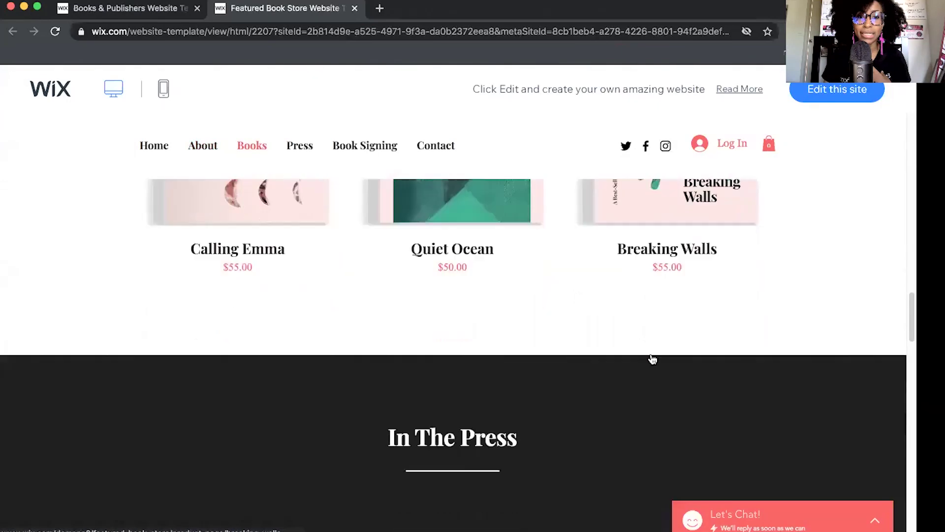
{"action": "scroll", "coordinate": [653, 359], "scroll_direction": "down", "scroll_amount": 5}
{"action": "scroll", "coordinate": [652, 358], "scroll_direction": "down", "scroll_amount": 5}
{"action": "scroll", "coordinate": [652, 360], "scroll_direction": "down", "scroll_amount": 5}
{"action": "scroll", "coordinate": [654, 370], "scroll_direction": "down", "scroll_amount": 5}
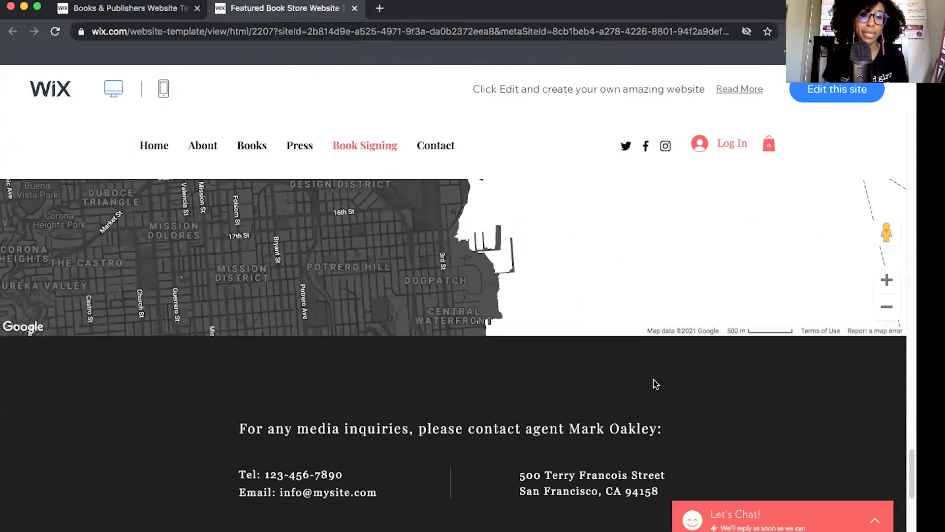
{"action": "scroll", "coordinate": [654, 383], "scroll_direction": "down", "scroll_amount": 5}
{"action": "scroll", "coordinate": [690, 375], "scroll_direction": "down", "scroll_amount": 2}
{"action": "scroll", "coordinate": [690, 374], "scroll_direction": "up", "scroll_amount": 5}
{"action": "scroll", "coordinate": [632, 361], "scroll_direction": "up", "scroll_amount": 10}
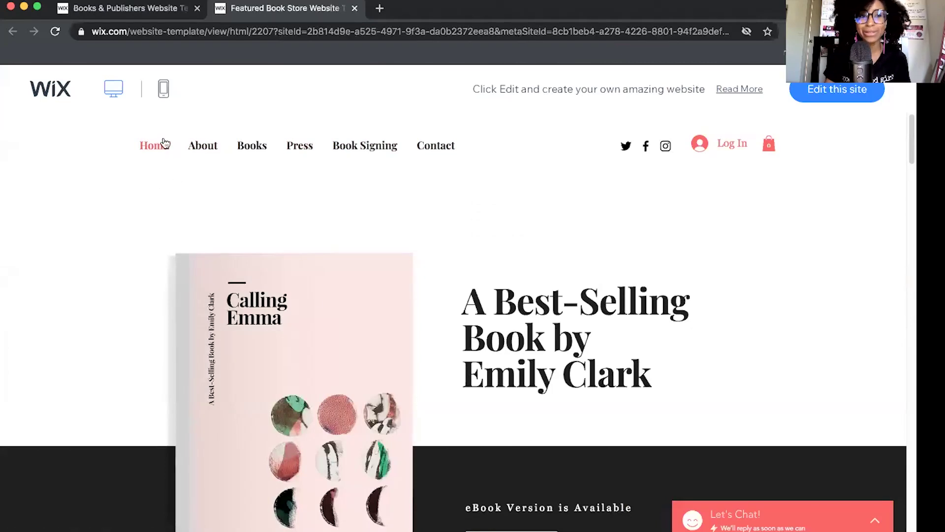
Load the Featured Book Store template into the Editor as my-site
{"action": "left_click", "coordinate": [830, 92]}
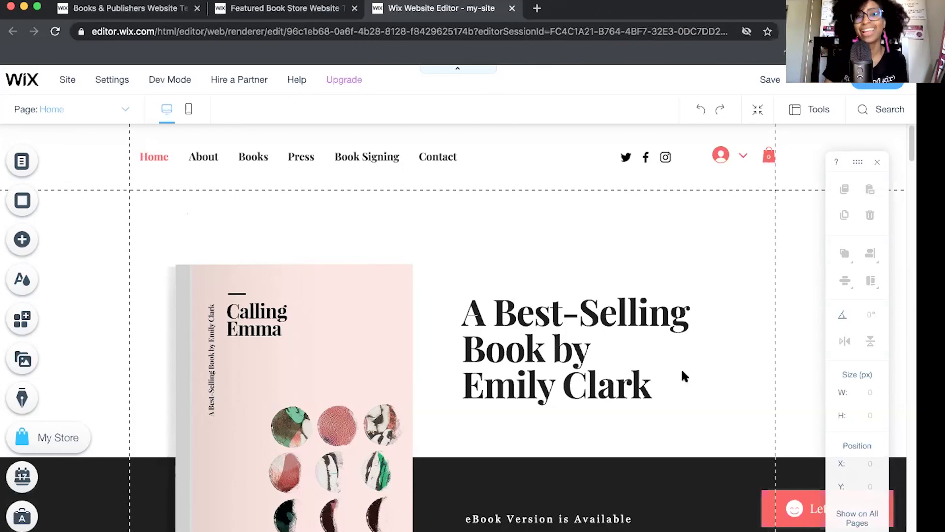
{"action": "scroll", "coordinate": [681, 367], "scroll_direction": "down", "scroll_amount": 5}
{"action": "scroll", "coordinate": [681, 367], "scroll_direction": "down", "scroll_amount": 2}
{"action": "scroll", "coordinate": [681, 377], "scroll_direction": "down", "scroll_amount": 5}
{"action": "scroll", "coordinate": [679, 389], "scroll_direction": "down", "scroll_amount": 5}
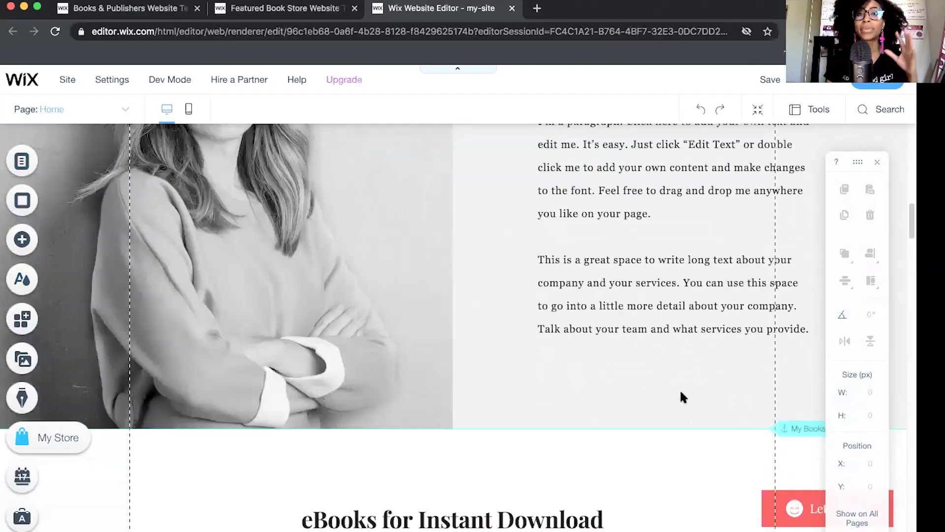
{"action": "scroll", "coordinate": [680, 397], "scroll_direction": "down", "scroll_amount": 3}
{"action": "scroll", "coordinate": [679, 396], "scroll_direction": "down", "scroll_amount": 4}
{"action": "scroll", "coordinate": [677, 396], "scroll_direction": "down", "scroll_amount": 5}
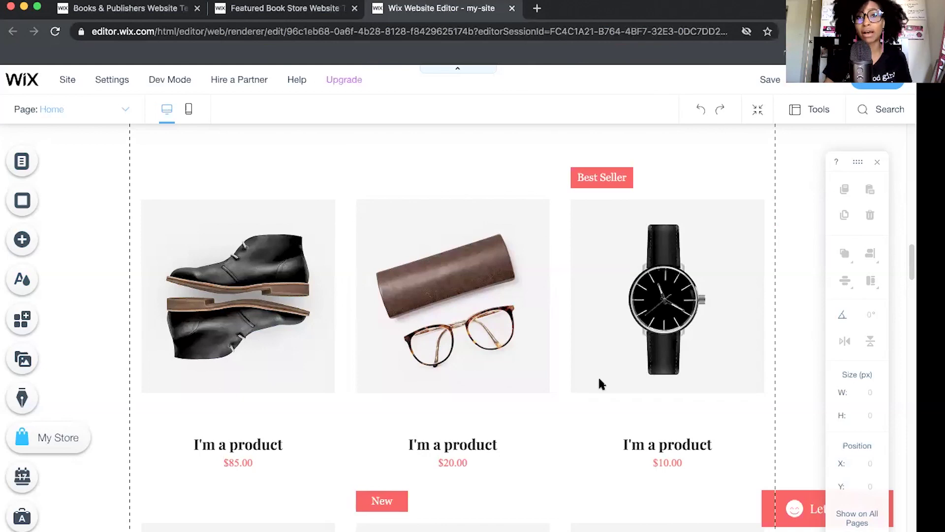
{"action": "scroll", "coordinate": [598, 384], "scroll_direction": "up", "scroll_amount": 8}
{"action": "scroll", "coordinate": [443, 302], "scroll_direction": "up", "scroll_amount": 5}
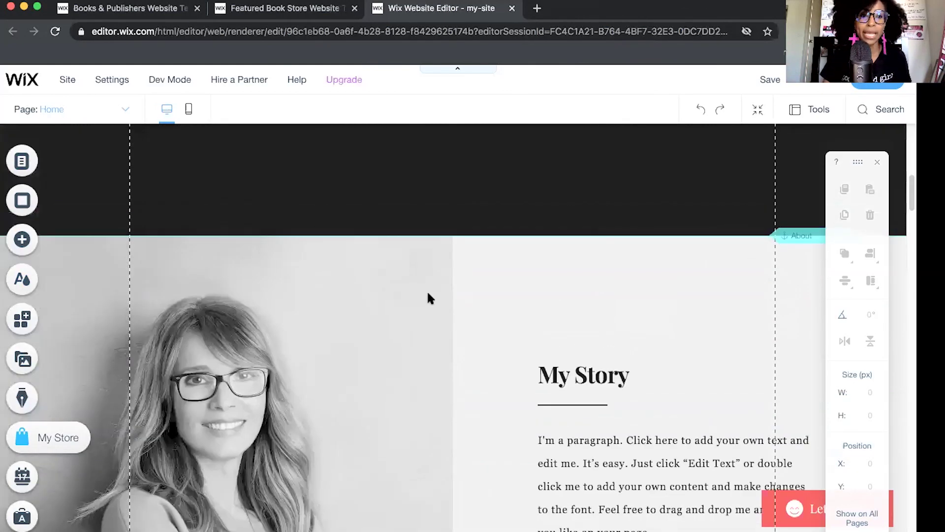
{"action": "scroll", "coordinate": [427, 290], "scroll_direction": "up", "scroll_amount": 8}
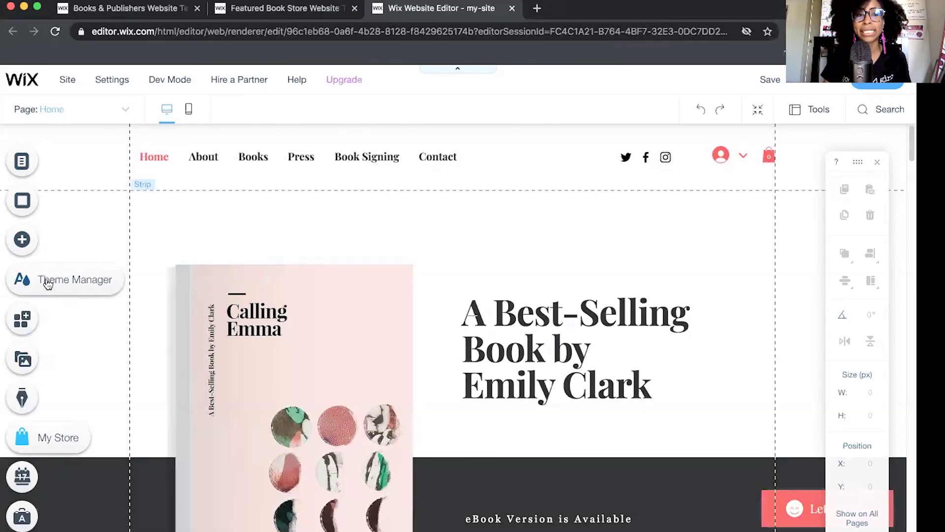
In Site Colors, set the first theme colour to pure white
{"action": "left_click", "coordinate": [74, 278]}
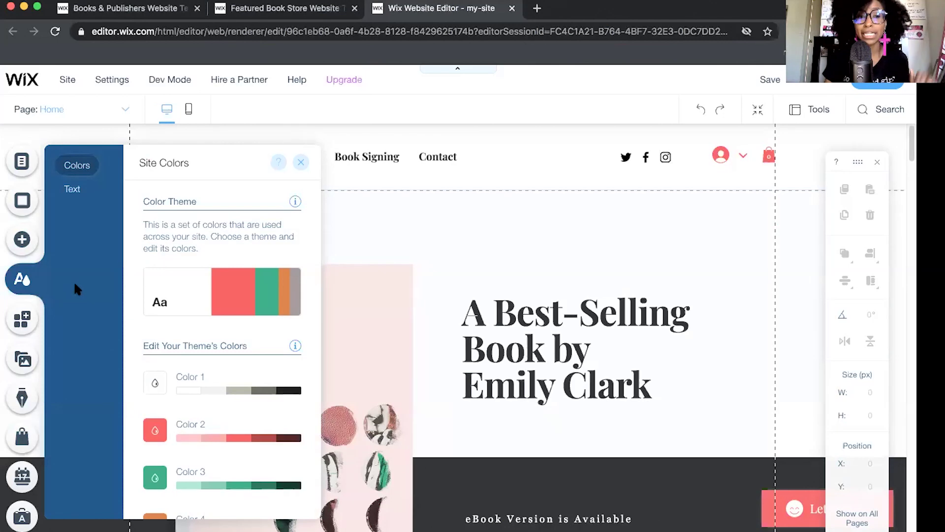
{"action": "scroll", "coordinate": [269, 391], "scroll_direction": "down", "scroll_amount": 2}
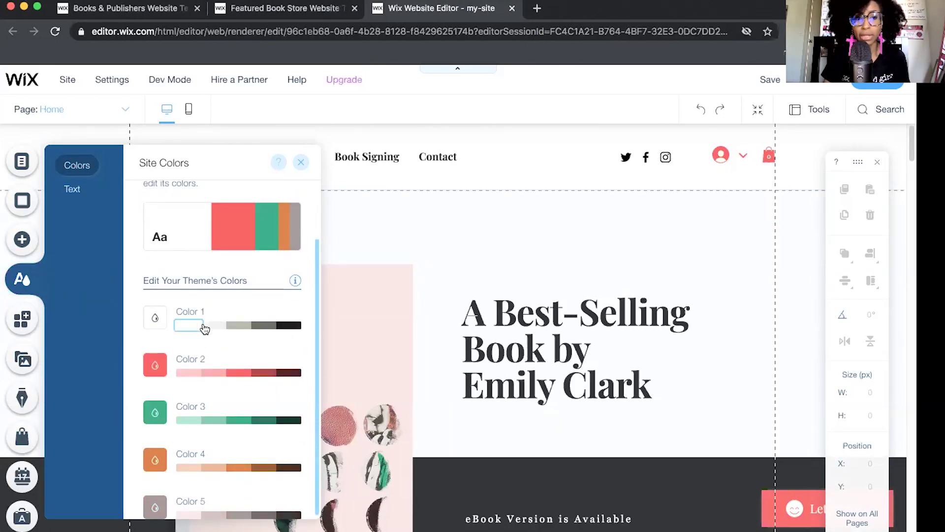
{"action": "left_click", "coordinate": [155, 318]}
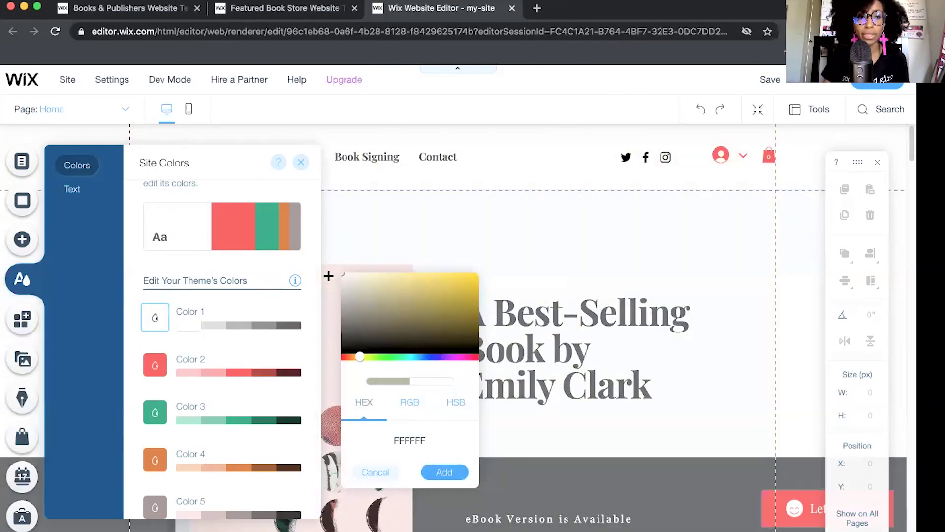
{"action": "left_click", "coordinate": [342, 277]}
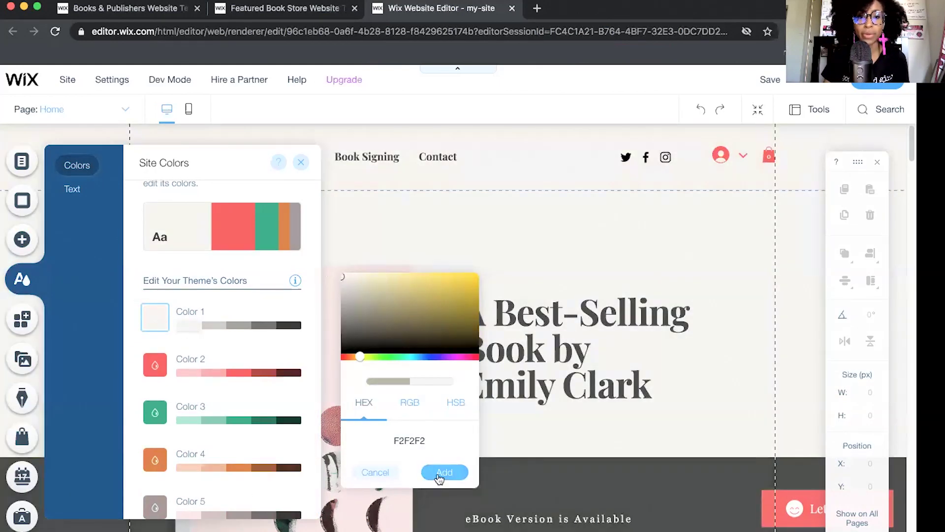
{"action": "left_click_drag", "start_coordinate": [347, 284], "coordinate": [325, 255]}
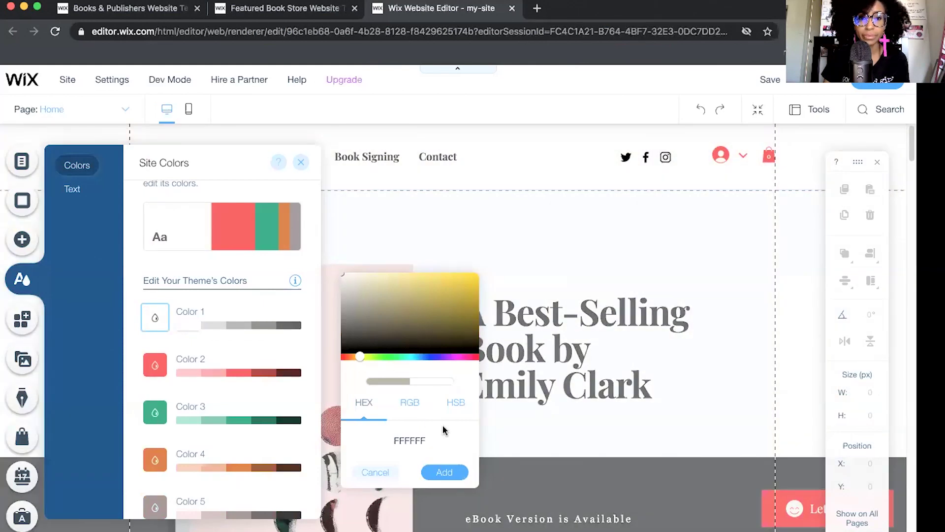
{"action": "left_click", "coordinate": [445, 472]}
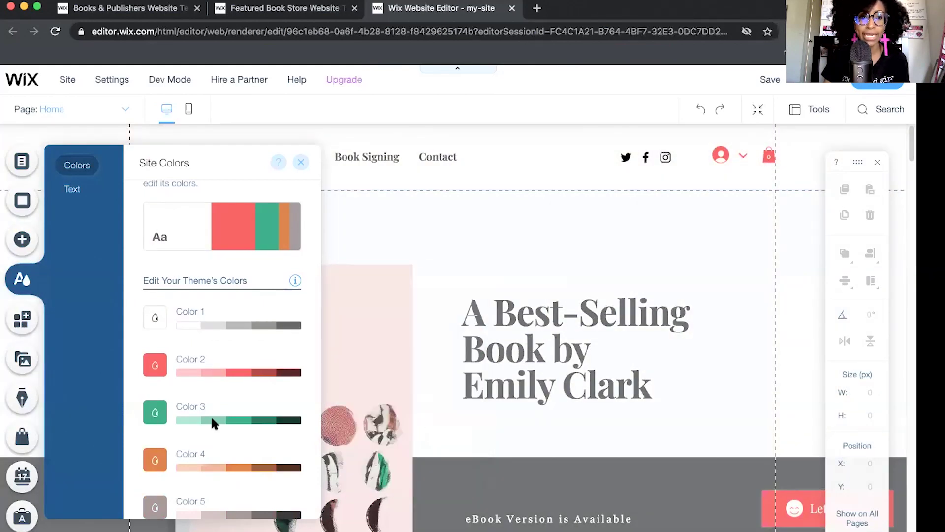
Change theme Color 2 from coral to hot pink
{"action": "left_click", "coordinate": [154, 364]}
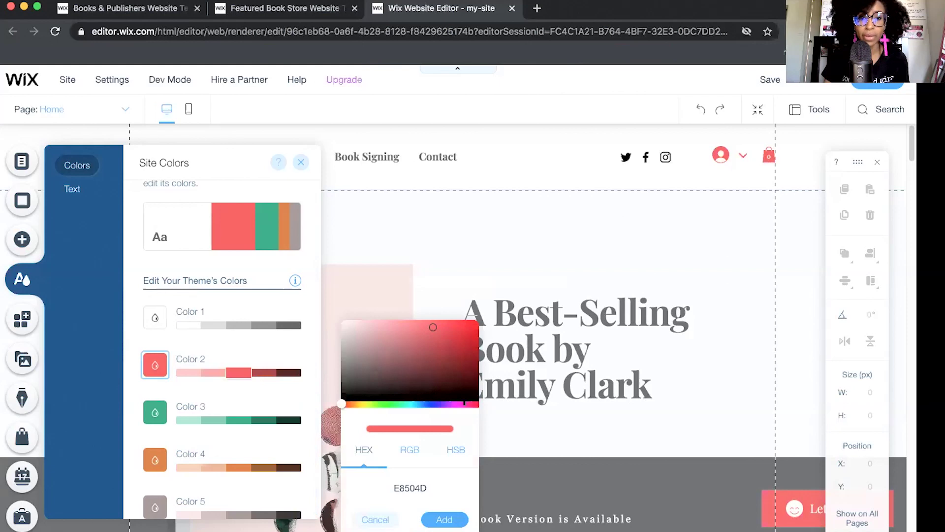
{"action": "left_click", "coordinate": [461, 404]}
{"action": "left_click_drag", "start_coordinate": [445, 352], "coordinate": [479, 324]}
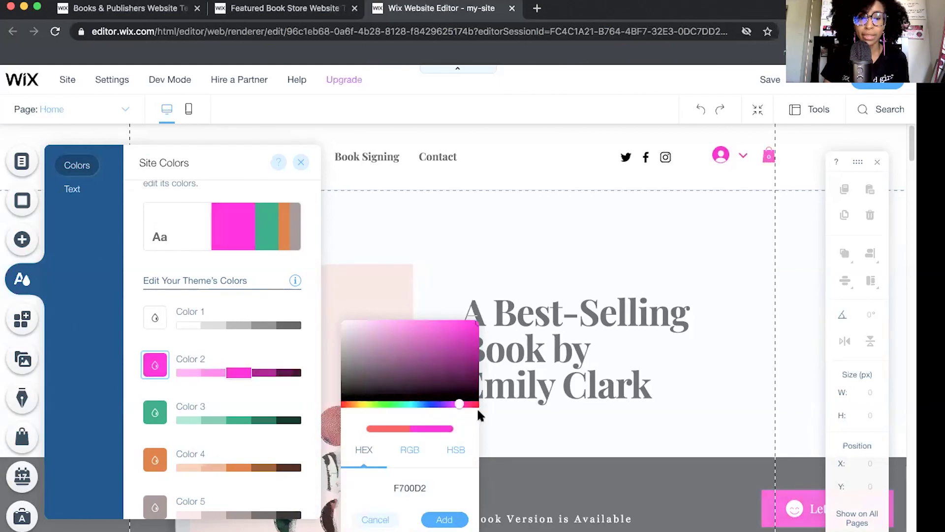
{"action": "left_click_drag", "start_coordinate": [458, 404], "coordinate": [471, 405]}
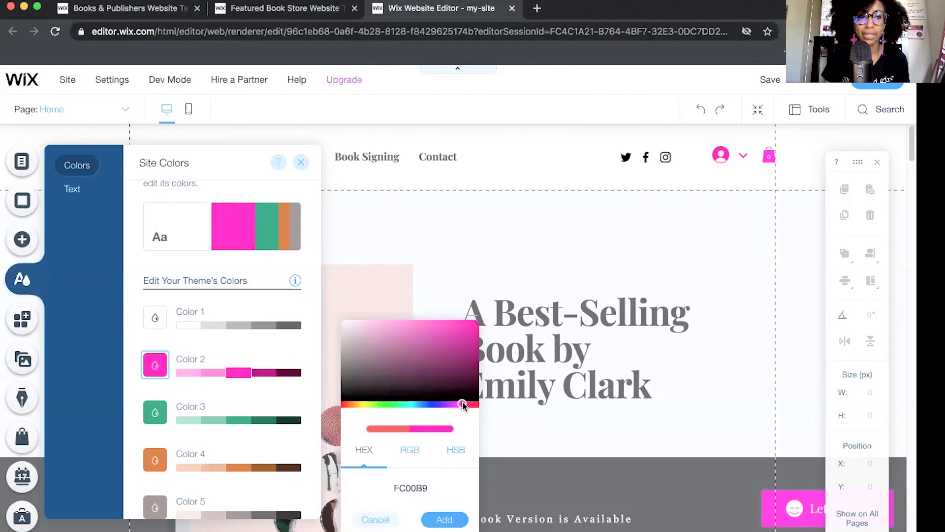
{"action": "left_click", "coordinate": [444, 520]}
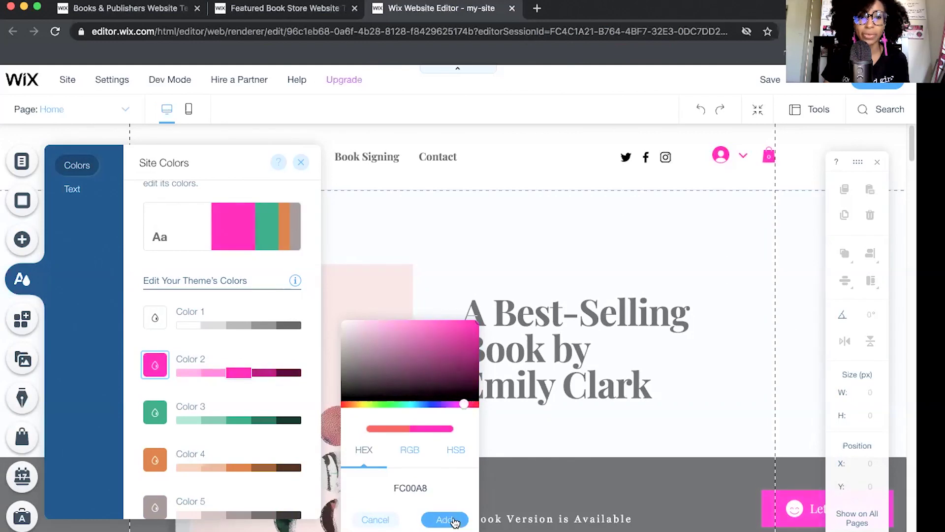
Turn theme Color 3 into a neutral grey, leaving Color 4 unchanged
{"action": "left_click", "coordinate": [157, 421]}
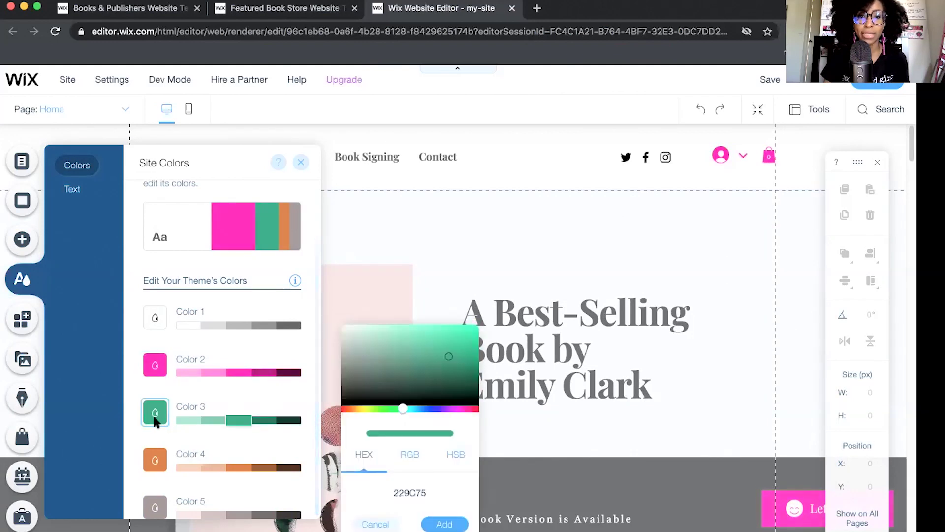
{"action": "left_click", "coordinate": [157, 421]}
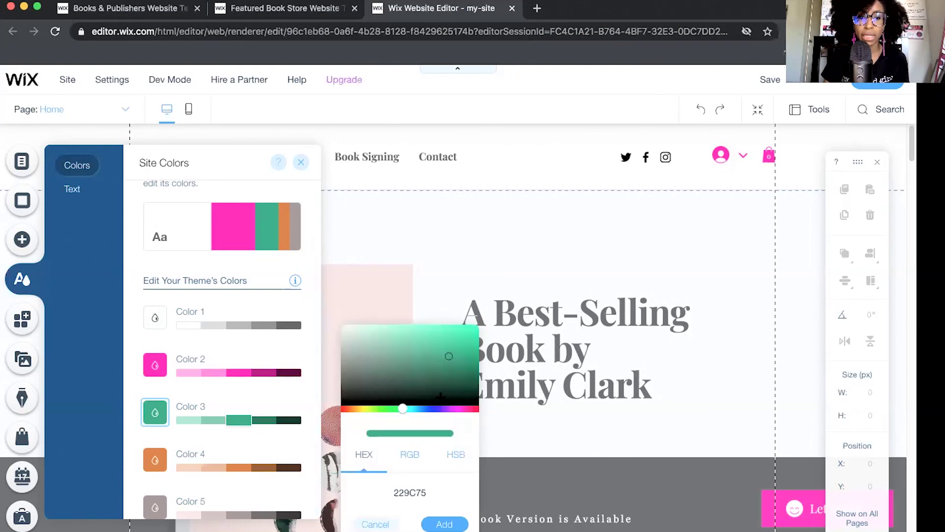
{"action": "left_click_drag", "start_coordinate": [444, 391], "coordinate": [480, 399]}
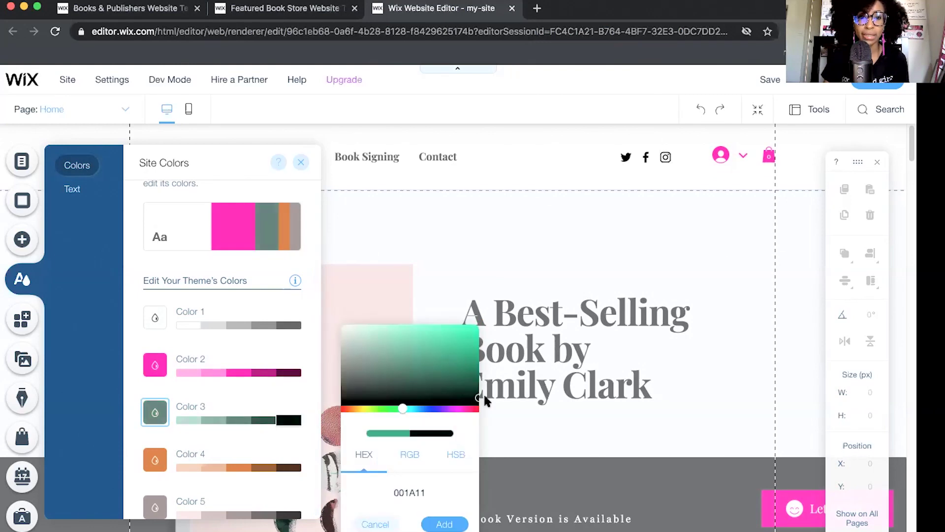
{"action": "mouse_move", "coordinate": [480, 399]}
{"action": "left_mouse_down"}
{"action": "mouse_move", "coordinate": [342, 399]}
{"action": "mouse_move", "coordinate": [343, 407]}
{"action": "mouse_move", "coordinate": [347, 369]}
{"action": "left_mouse_up"}
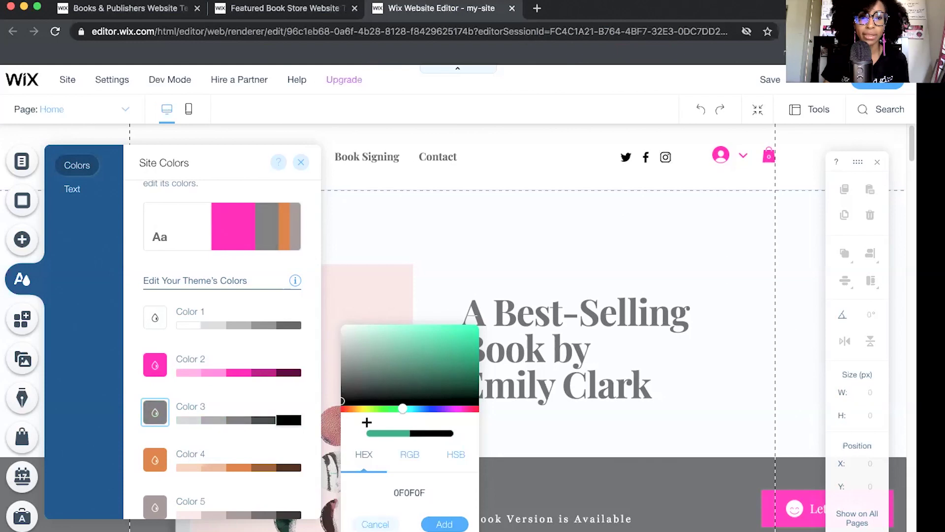
{"action": "left_click", "coordinate": [444, 524]}
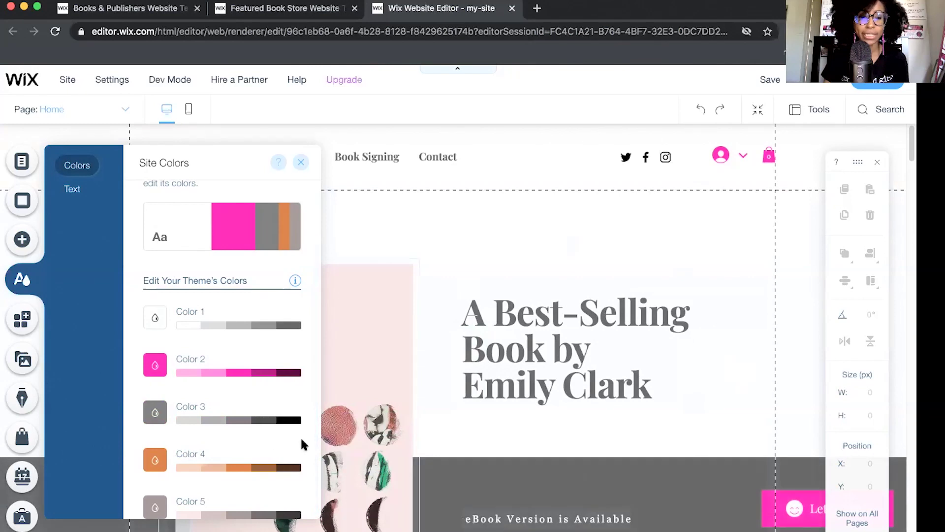
{"action": "left_click", "coordinate": [155, 459]}
{"action": "left_click", "coordinate": [77, 177]}
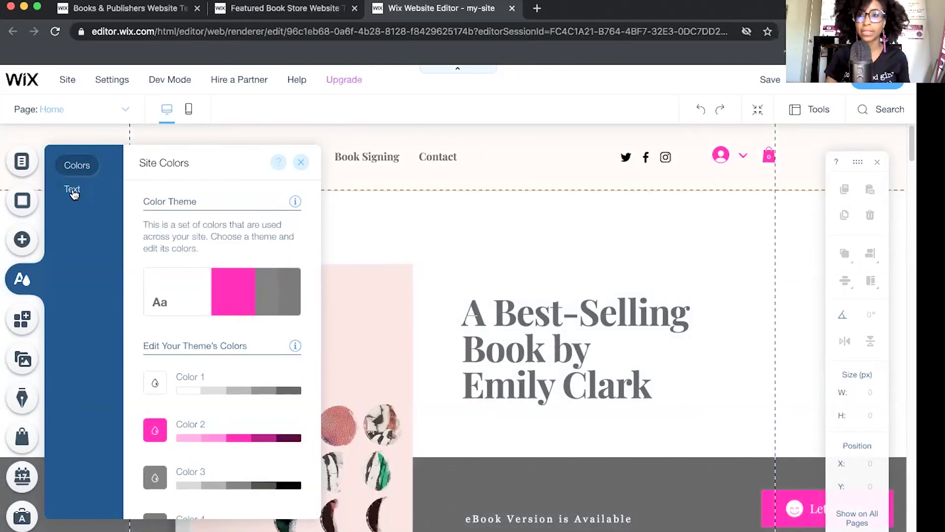
{"action": "left_click", "coordinate": [73, 191]}
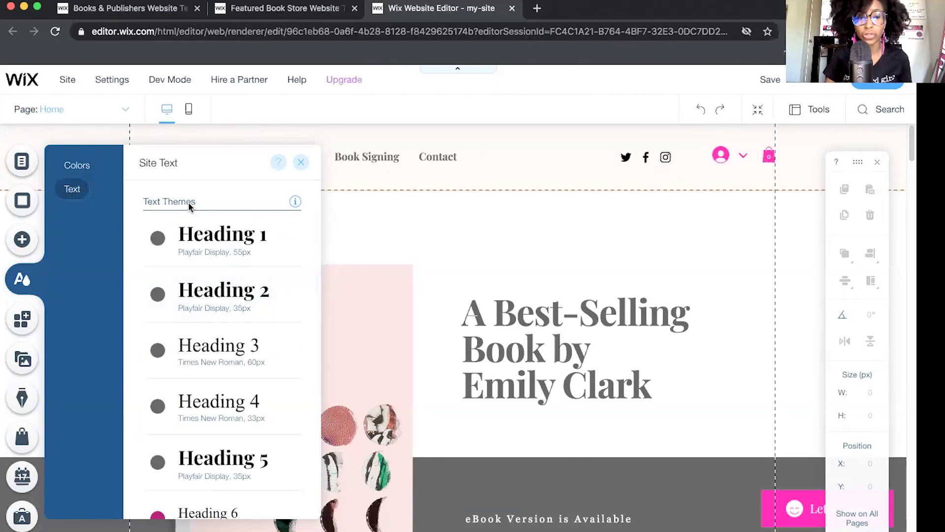
Browse the font list for the Heading 1 style without changing it
{"action": "mouse_move", "coordinate": [222, 241]}
{"action": "left_click", "coordinate": [291, 241]}
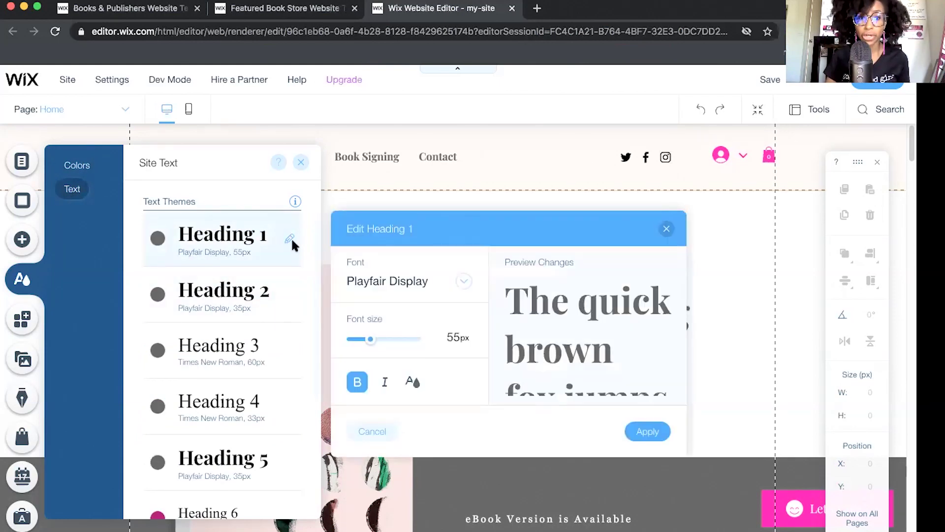
{"action": "left_click", "coordinate": [462, 281]}
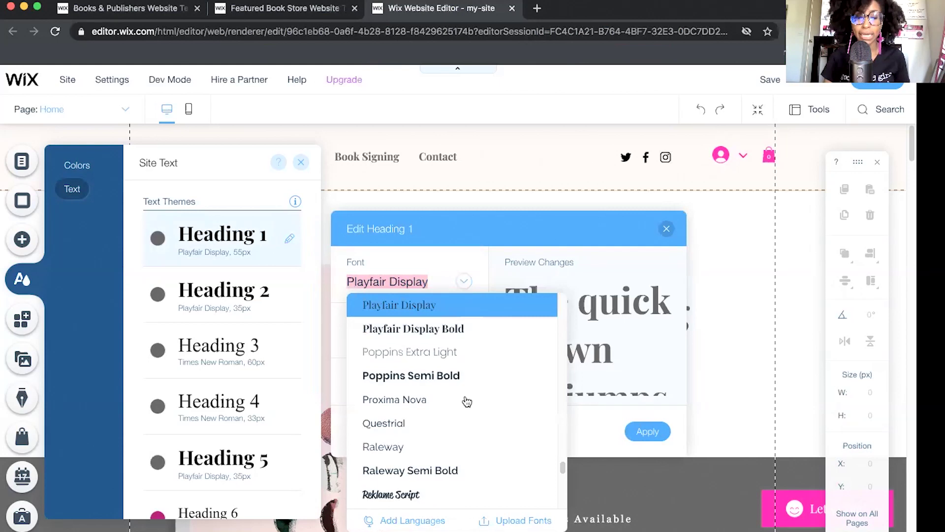
{"action": "scroll", "coordinate": [444, 398], "scroll_direction": "down", "scroll_amount": 5}
{"action": "scroll", "coordinate": [436, 417], "scroll_direction": "down", "scroll_amount": 5}
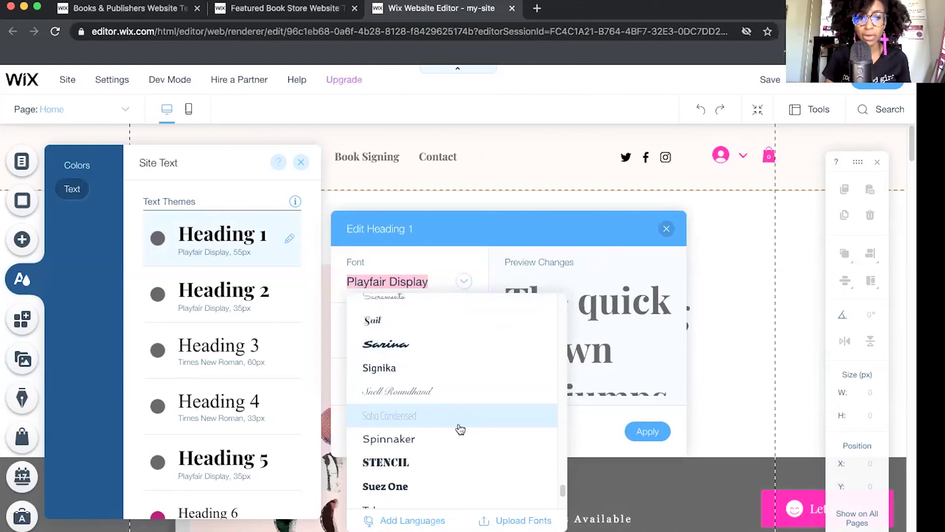
{"action": "scroll", "coordinate": [428, 429], "scroll_direction": "down", "scroll_amount": 5}
{"action": "scroll", "coordinate": [422, 435], "scroll_direction": "up", "scroll_amount": 3}
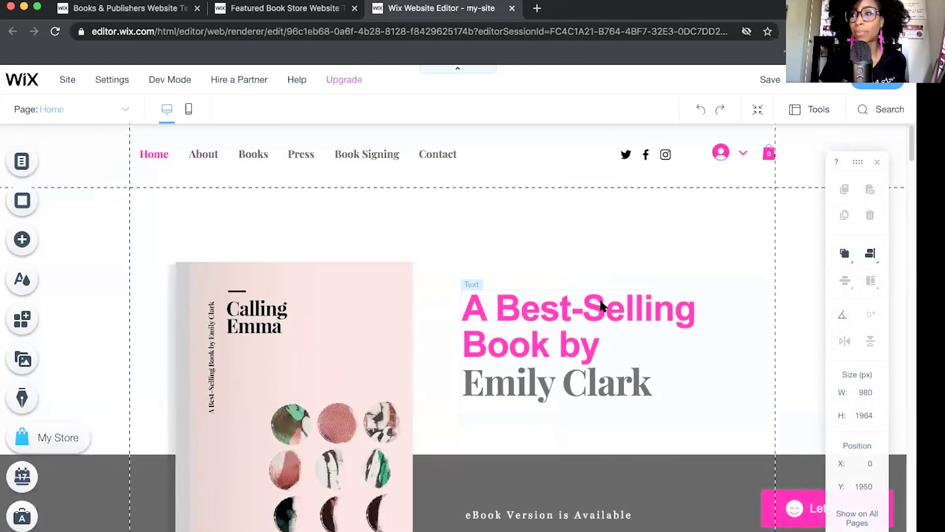
{"action": "scroll", "coordinate": [562, 297], "scroll_direction": "down", "scroll_amount": 8}
{"action": "scroll", "coordinate": [561, 295], "scroll_direction": "down", "scroll_amount": 8}
{"action": "scroll", "coordinate": [561, 296], "scroll_direction": "down", "scroll_amount": 8}
{"action": "scroll", "coordinate": [540, 325], "scroll_direction": "down", "scroll_amount": 5}
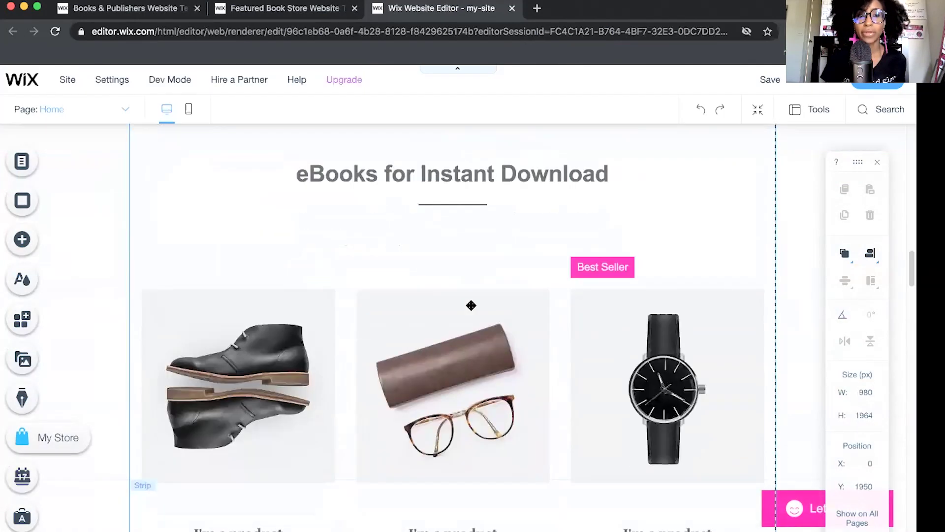
{"action": "scroll", "coordinate": [370, 295], "scroll_direction": "down", "scroll_amount": 3}
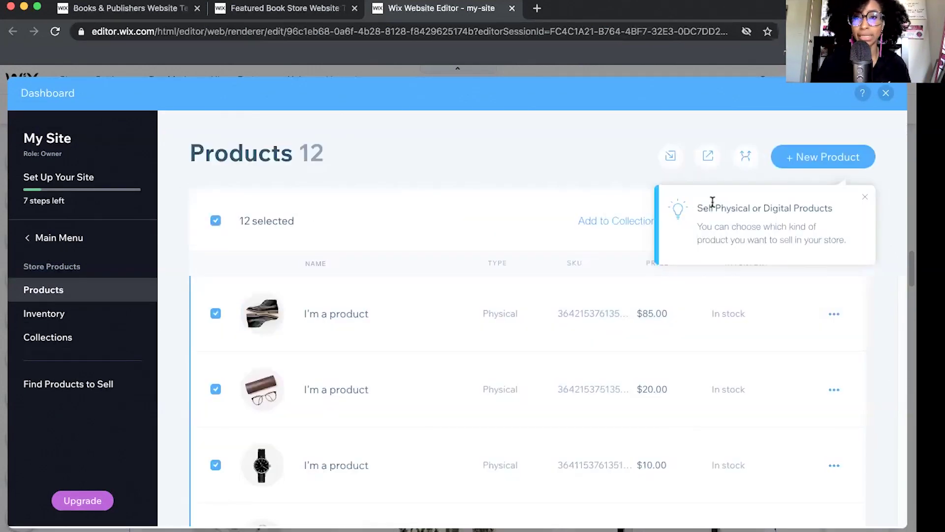
Delete all 12 placeholder products and begin adding a new product
{"action": "left_click", "coordinate": [866, 198]}
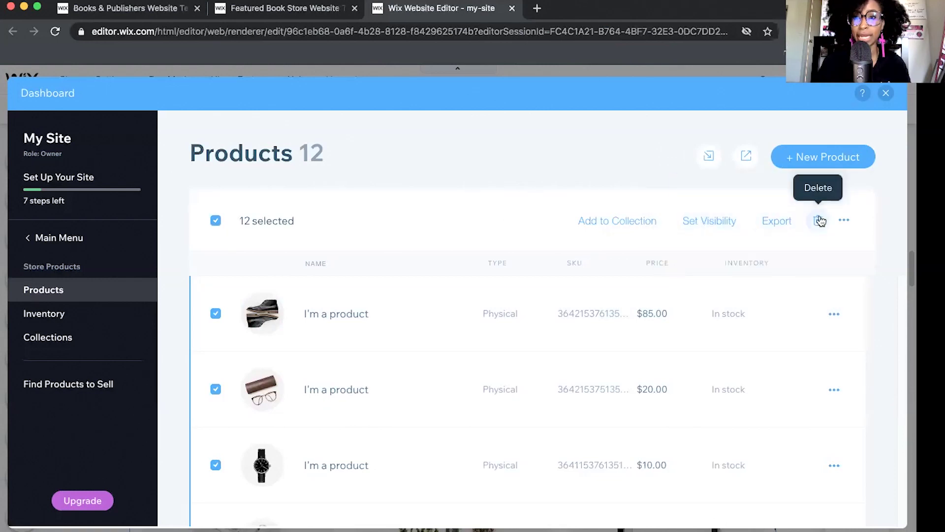
{"action": "left_click", "coordinate": [819, 220]}
{"action": "left_click", "coordinate": [609, 412]}
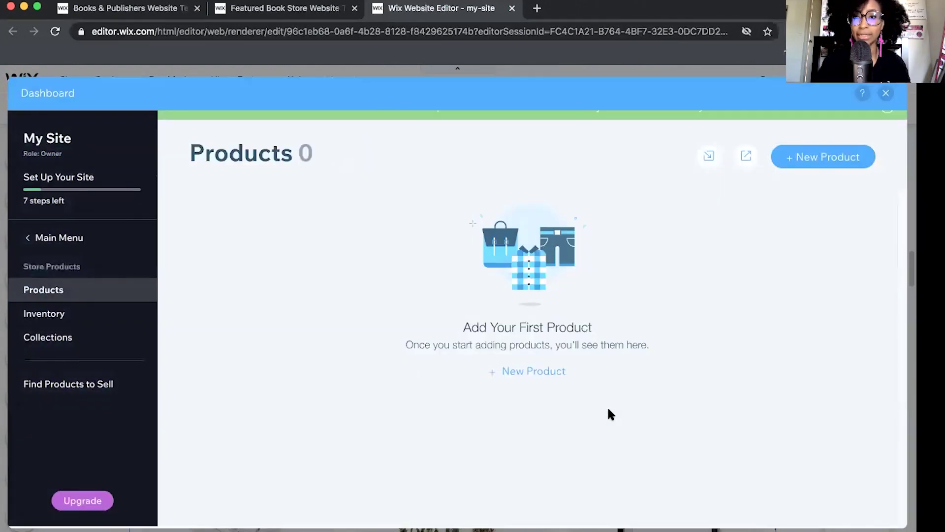
{"action": "left_click", "coordinate": [851, 166]}
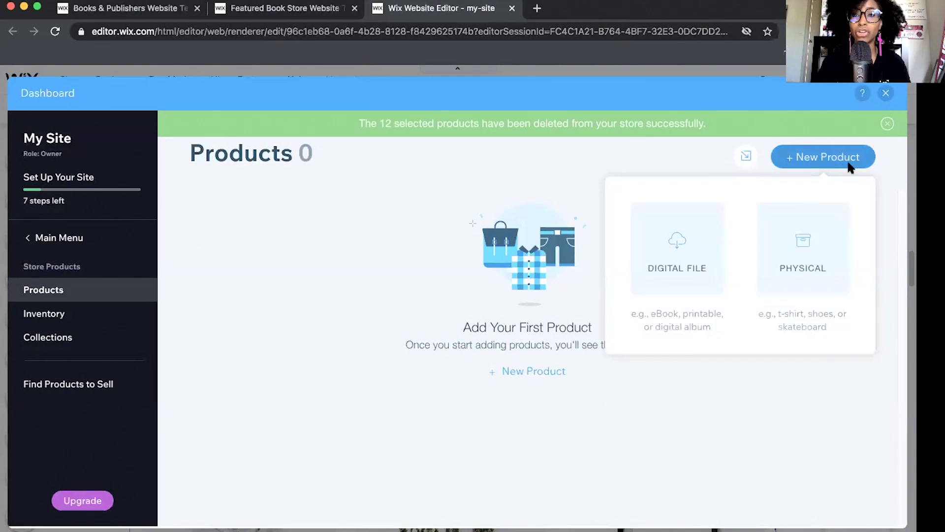
Create a Digital File product with Young Christian Love eBook_2020.pdf attached as its document
{"action": "left_click", "coordinate": [677, 244]}
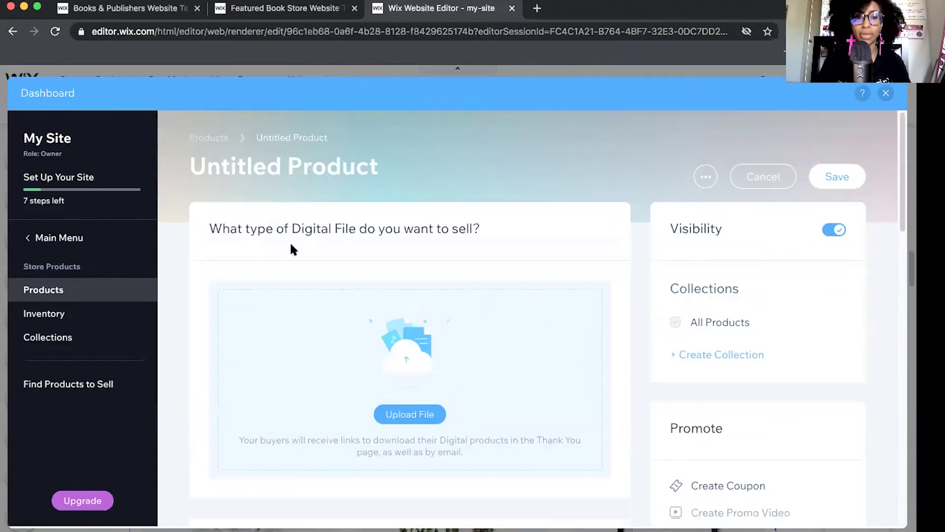
{"action": "scroll", "coordinate": [360, 295], "scroll_direction": "down", "scroll_amount": 5}
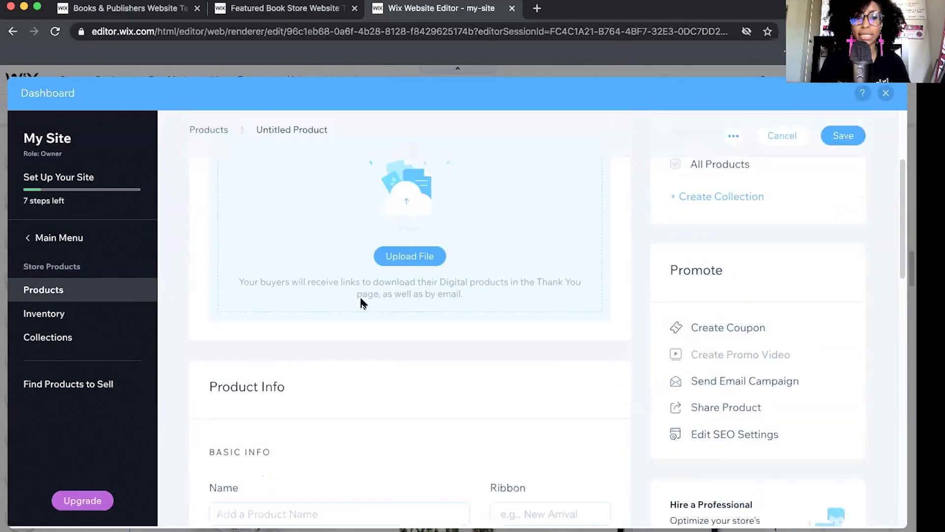
{"action": "left_click", "coordinate": [419, 263]}
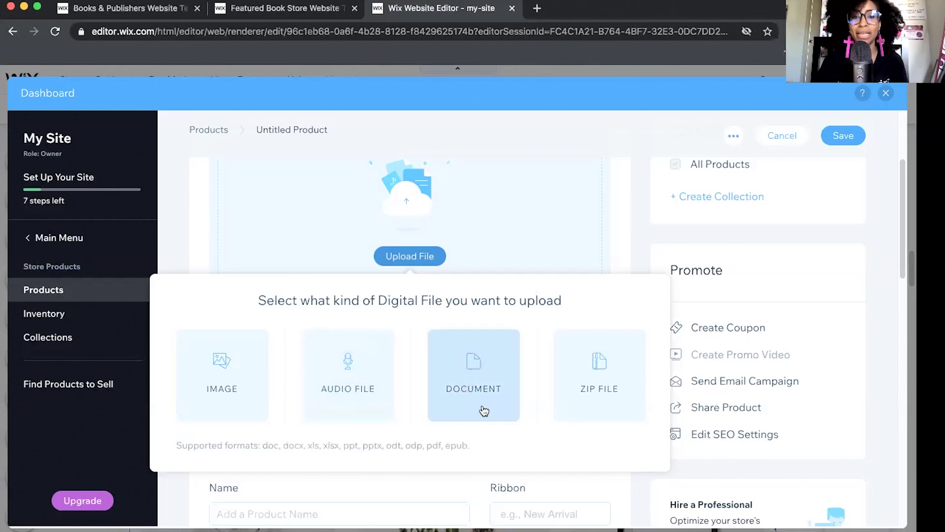
{"action": "left_click", "coordinate": [478, 385]}
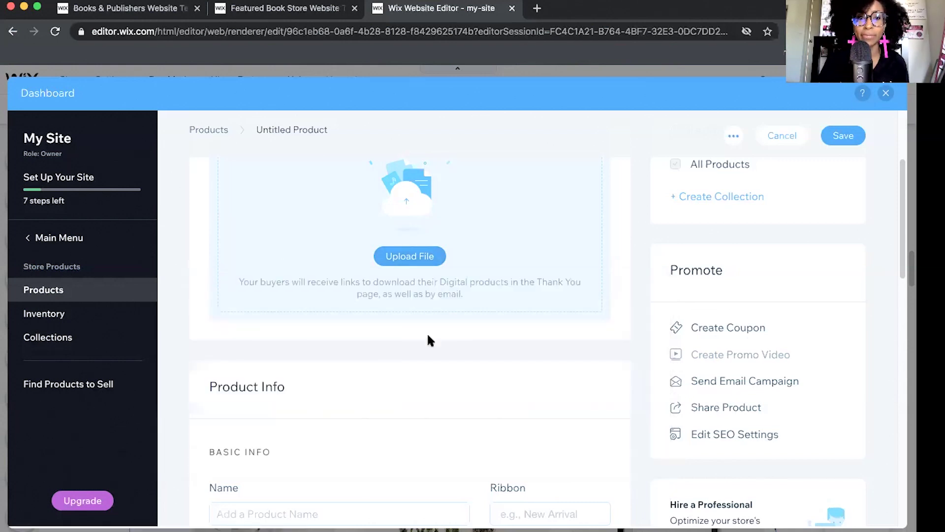
{"action": "left_click", "coordinate": [409, 259]}
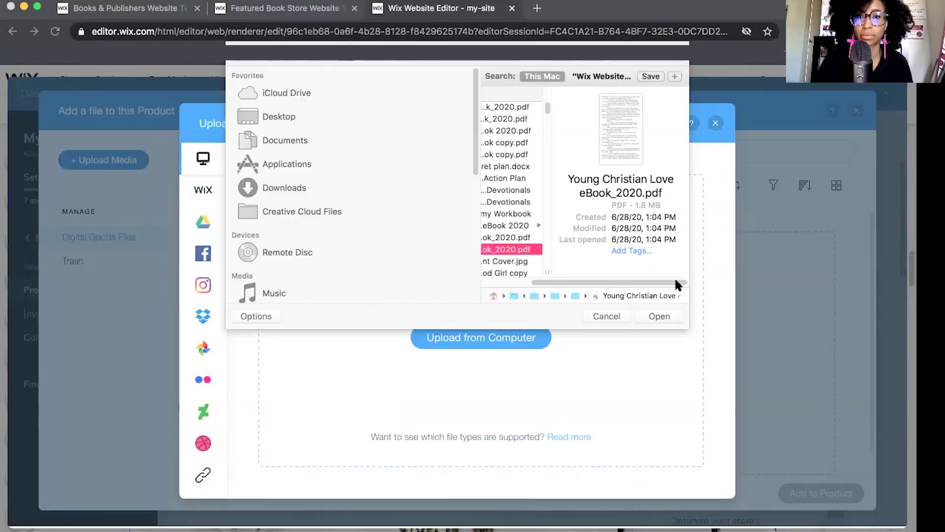
{"action": "left_click", "coordinate": [669, 315]}
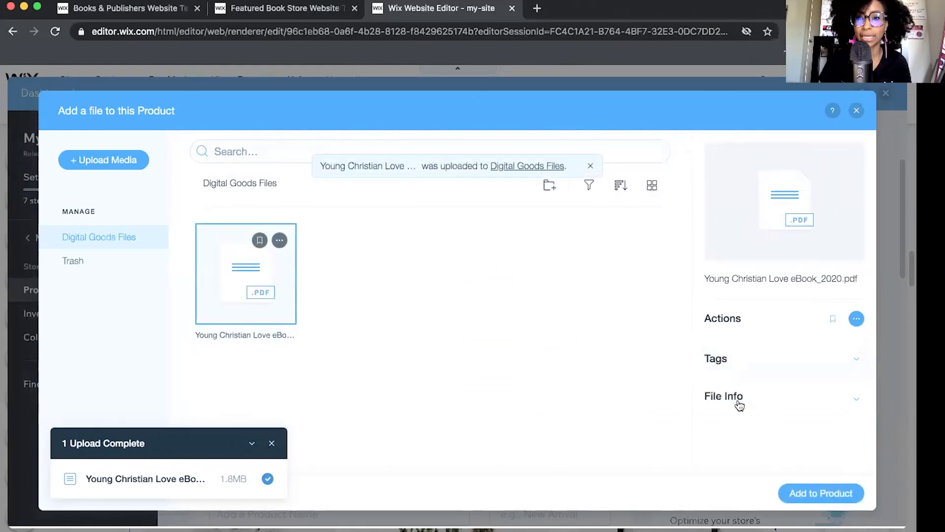
{"action": "left_click", "coordinate": [739, 403]}
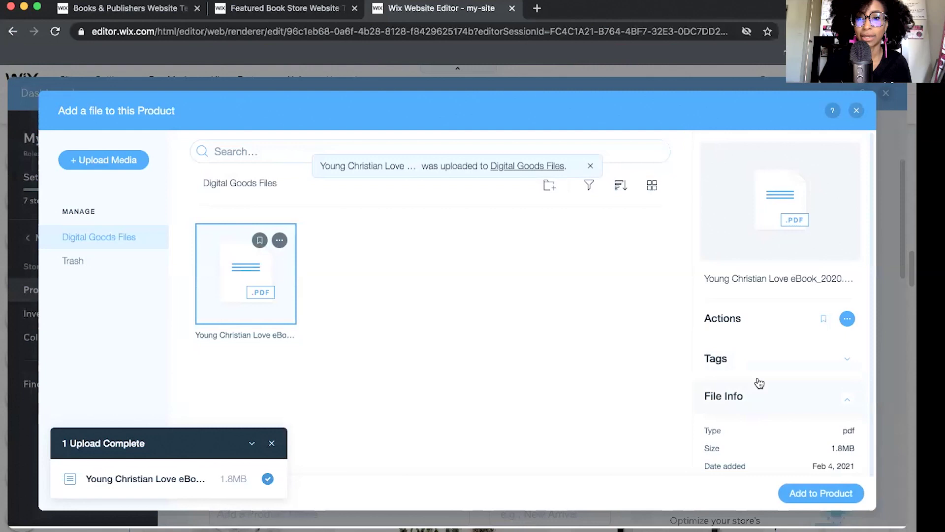
{"action": "left_click", "coordinate": [813, 493]}
{"action": "scroll", "coordinate": [361, 340], "scroll_direction": "down", "scroll_amount": 3}
Enter the Young Christian Love name, a $14 price, and the pasted blurb with a gap after 'Hey sis!'
{"action": "left_click", "coordinate": [277, 350]}
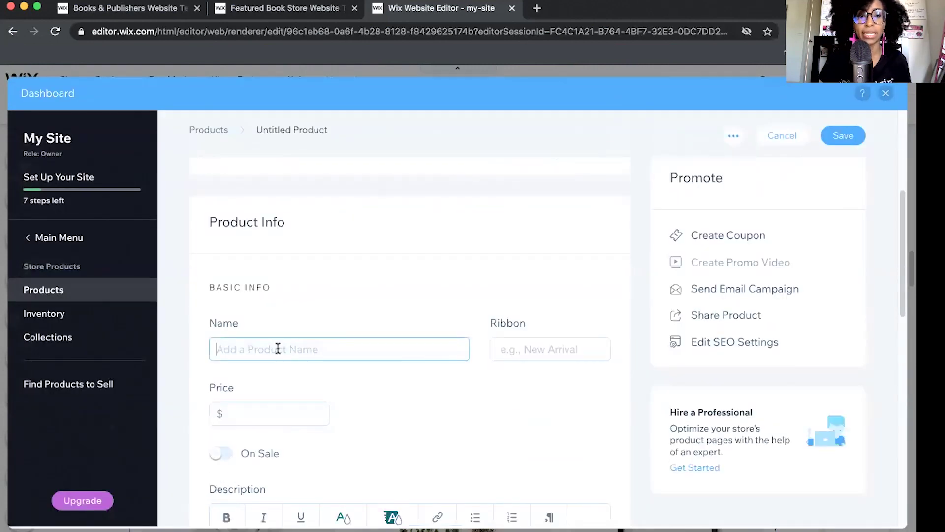
{"action": "type", "text": "Young Christi"}
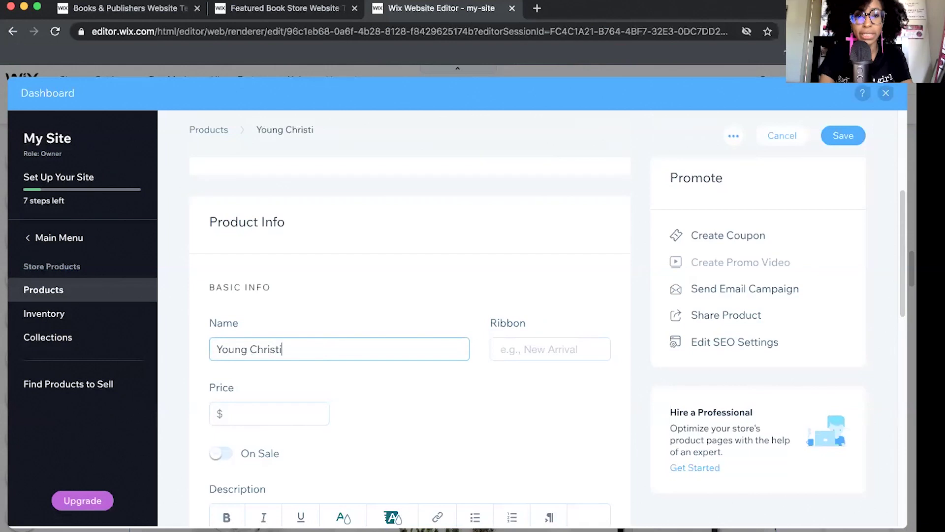
{"action": "type", "text": "an Love - Inspiratioan"}
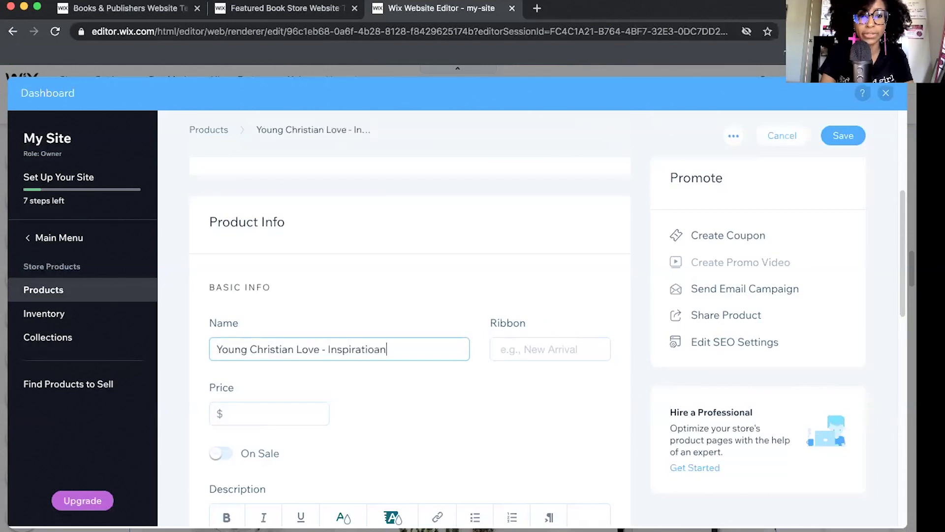
{"action": "type", "text": "Romance Nov"}
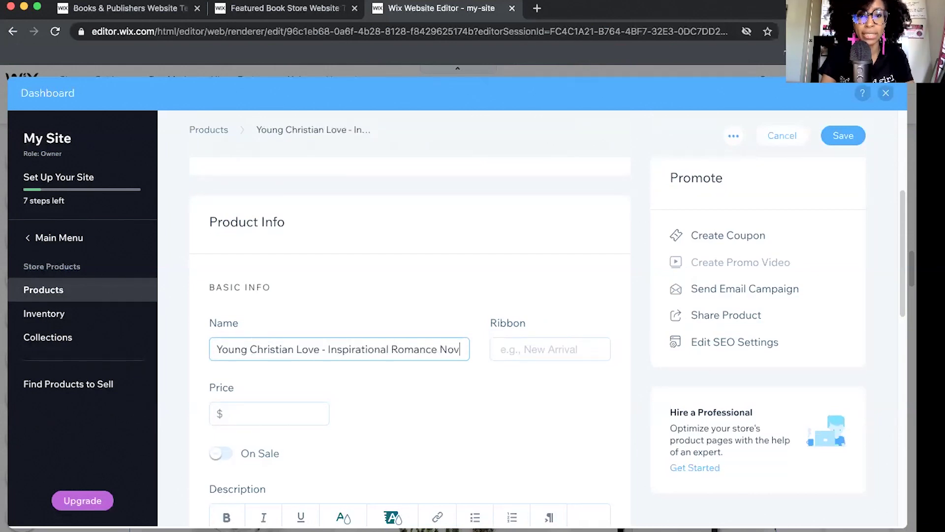
{"action": "type", "text": "el"}
{"action": "left_click", "coordinate": [280, 419]}
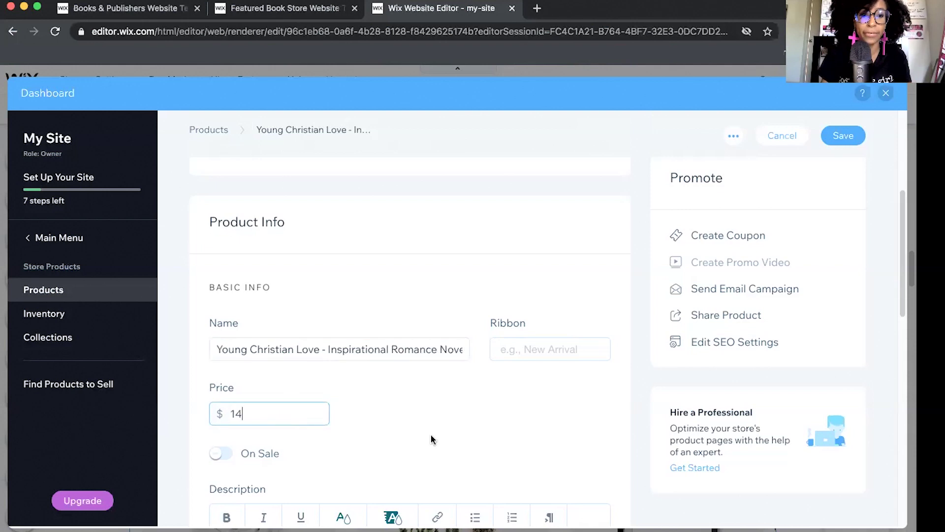
{"action": "scroll", "coordinate": [461, 425], "scroll_direction": "down", "scroll_amount": 5}
{"action": "left_click", "coordinate": [318, 413]}
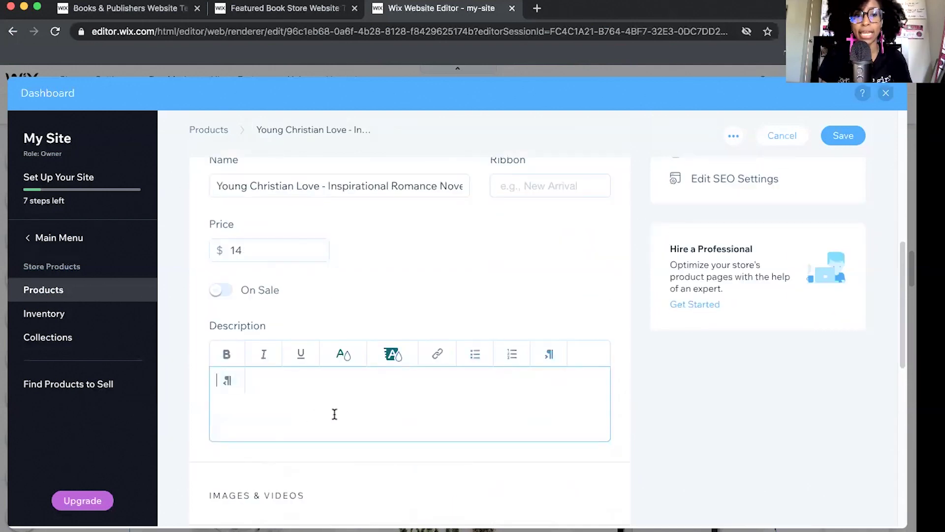
{"action": "key", "text": "ctrl+v"}
{"action": "scroll", "coordinate": [554, 340], "scroll_direction": "up", "scroll_amount": 5}
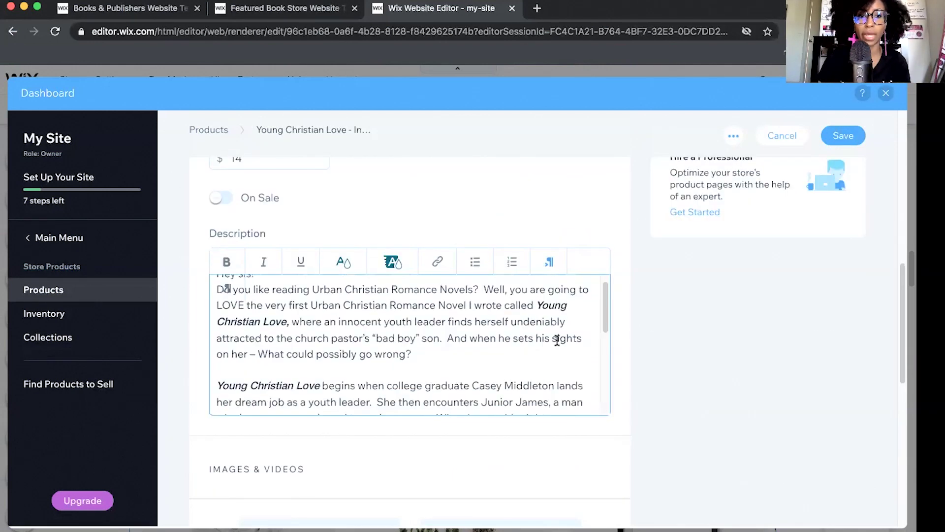
{"action": "scroll", "coordinate": [432, 333], "scroll_direction": "up", "scroll_amount": 6}
{"action": "scroll", "coordinate": [432, 333], "scroll_direction": "down", "scroll_amount": 7}
{"action": "scroll", "coordinate": [405, 340], "scroll_direction": "down", "scroll_amount": 1}
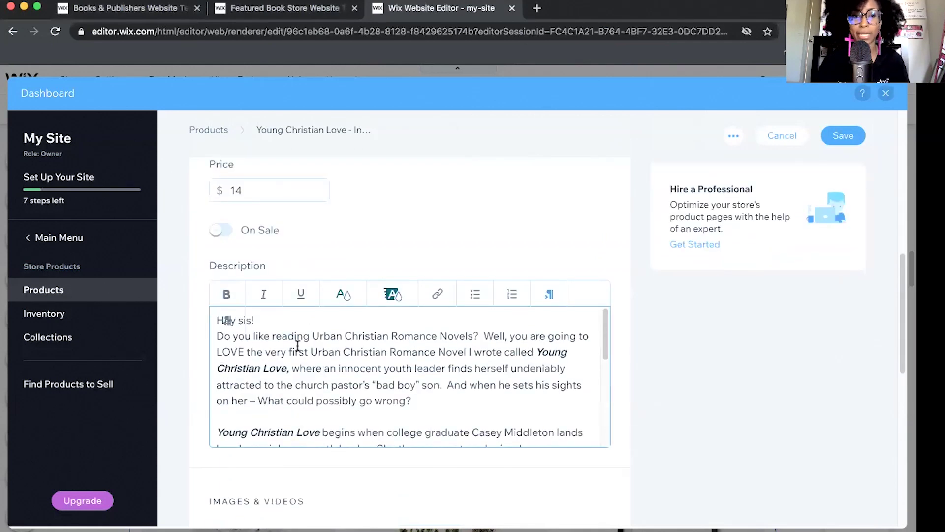
{"action": "left_click", "coordinate": [217, 338]}
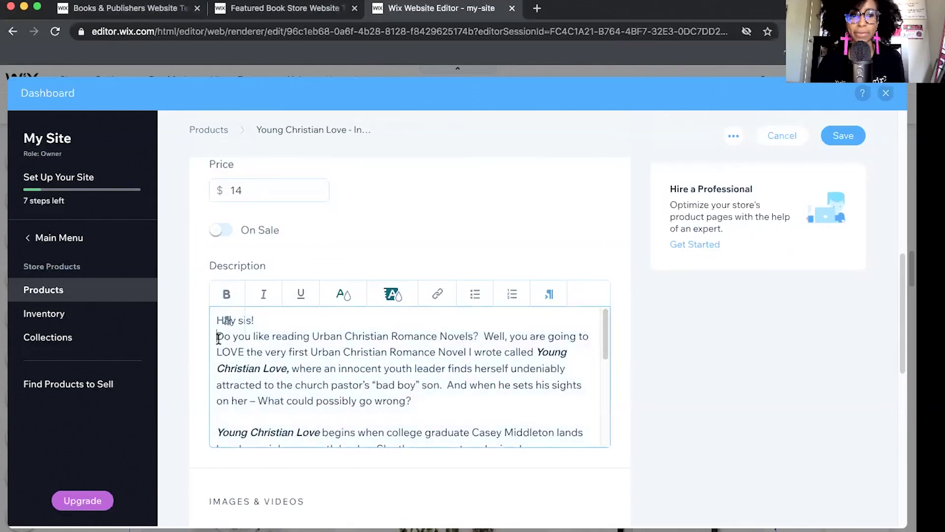
{"action": "key", "text": "Return"}
{"action": "scroll", "coordinate": [828, 363], "scroll_direction": "down", "scroll_amount": 4}
{"action": "scroll", "coordinate": [812, 360], "scroll_direction": "down", "scroll_amount": 5}
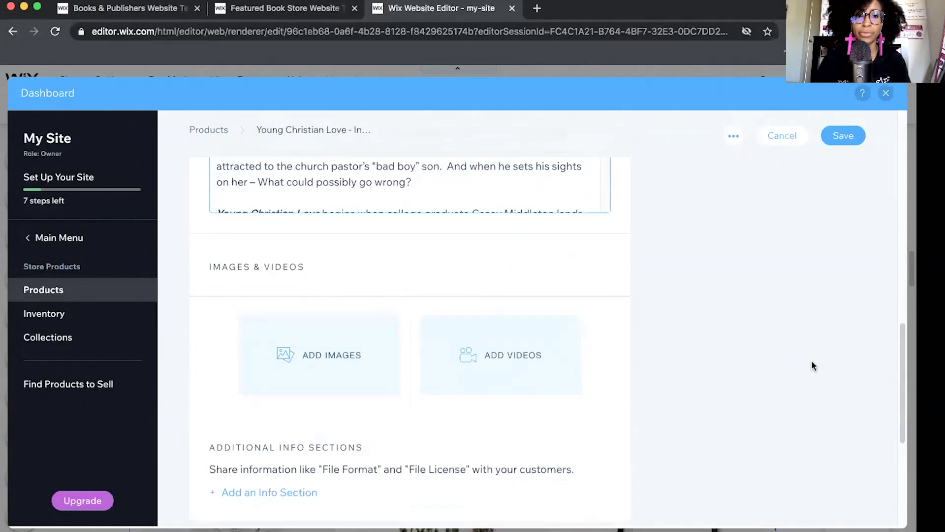
{"action": "scroll", "coordinate": [811, 360], "scroll_direction": "down", "scroll_amount": 2}
{"action": "scroll", "coordinate": [332, 323], "scroll_direction": "down", "scroll_amount": 2}
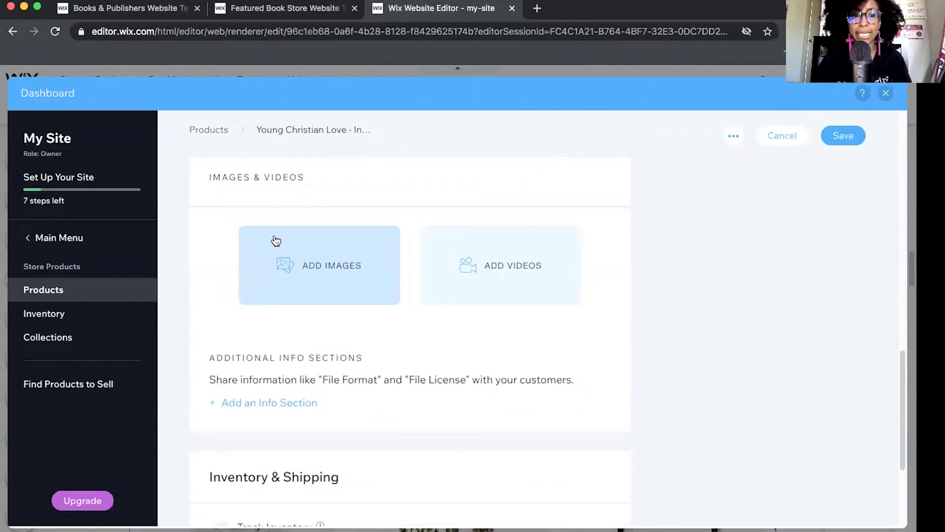
{"action": "left_click", "coordinate": [341, 267]}
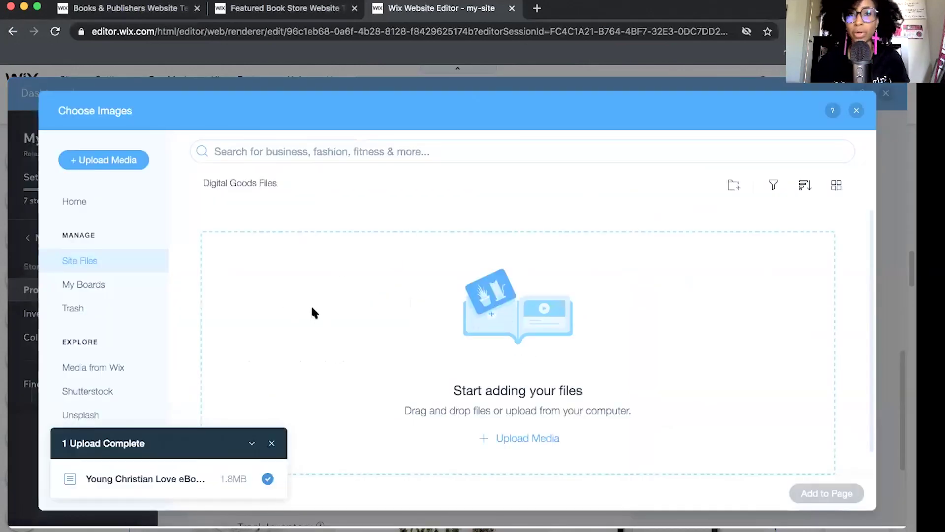
Upload the Young Christian Love cover as the product image and save the $14 product
{"action": "left_click", "coordinate": [538, 438]}
{"action": "left_click", "coordinate": [488, 338]}
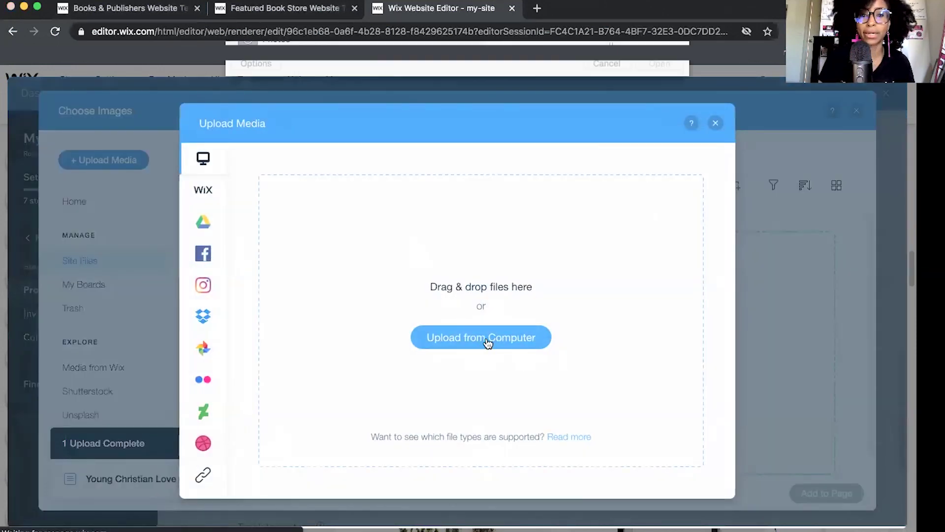
{"action": "left_click", "coordinate": [827, 493]}
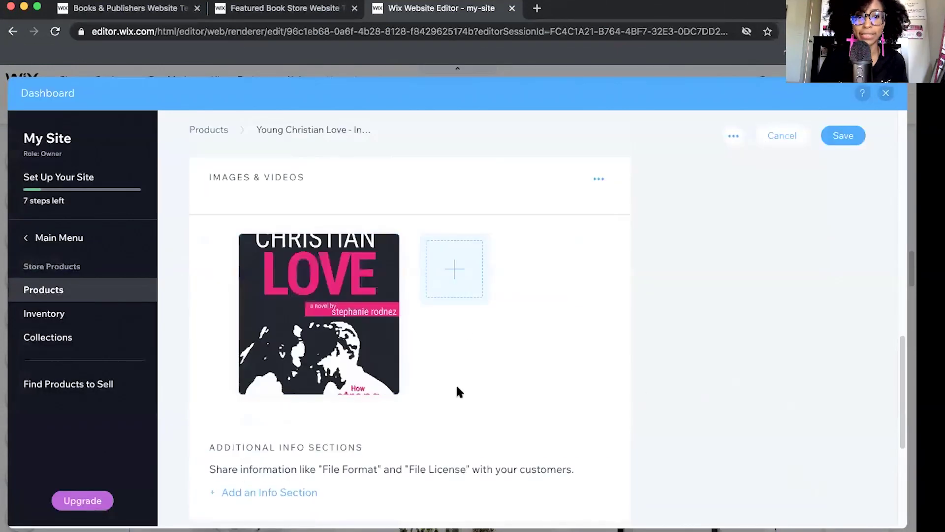
{"action": "scroll", "coordinate": [456, 383], "scroll_direction": "down", "scroll_amount": 5}
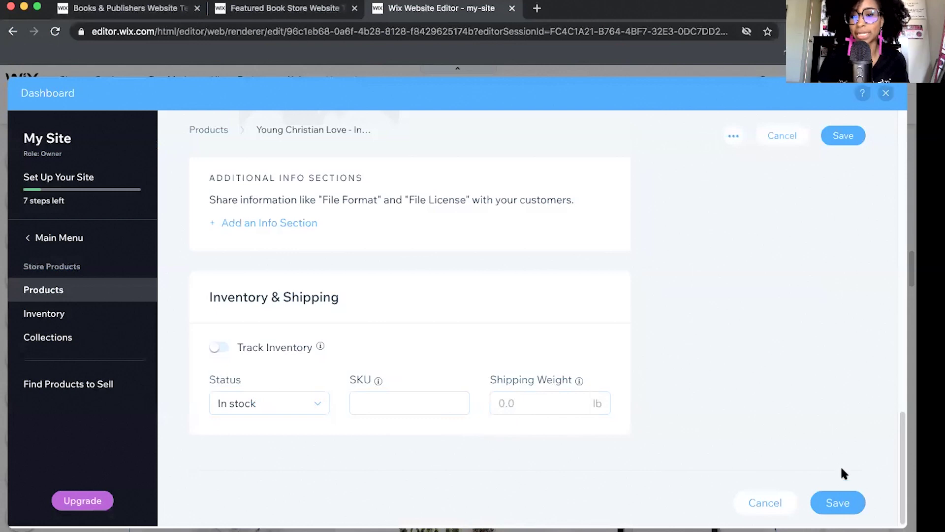
{"action": "left_click", "coordinate": [837, 502]}
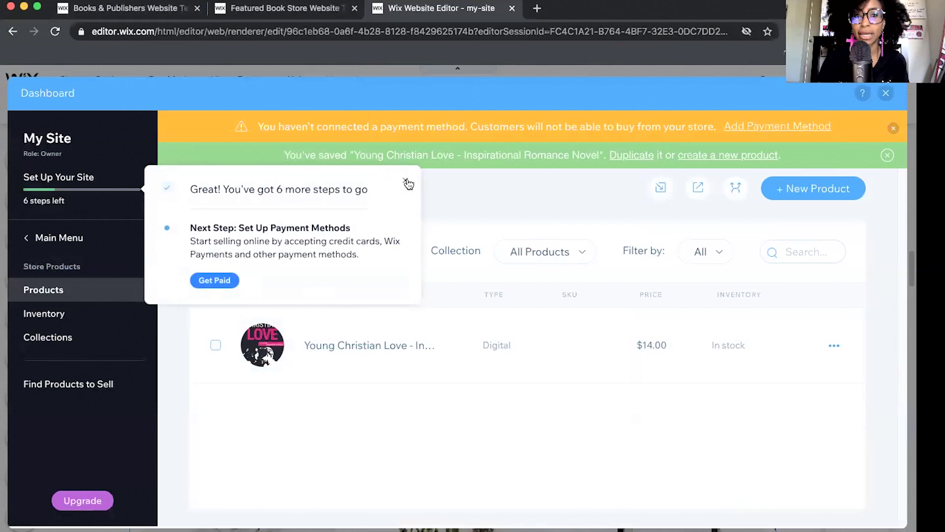
{"action": "left_click", "coordinate": [408, 183]}
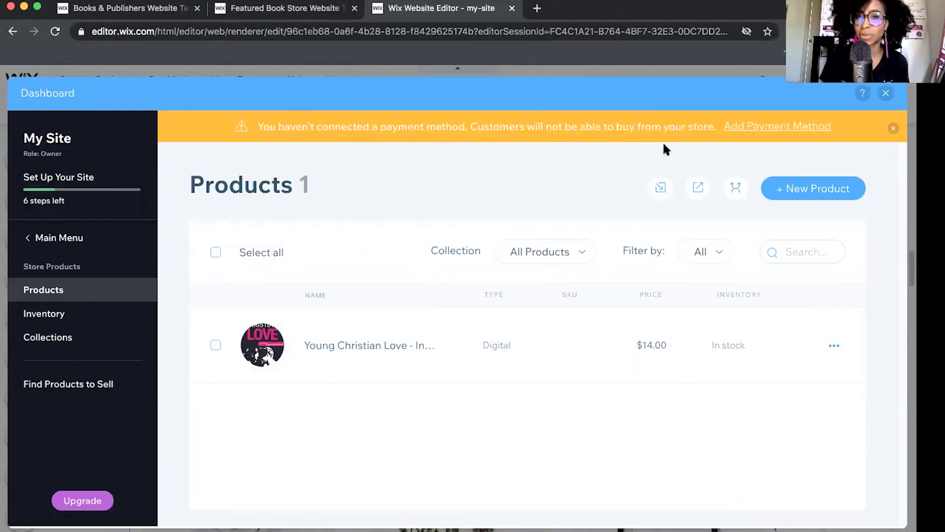
Connect card payments without PayPal and confirm no restricted products are sold
{"action": "left_click", "coordinate": [788, 131]}
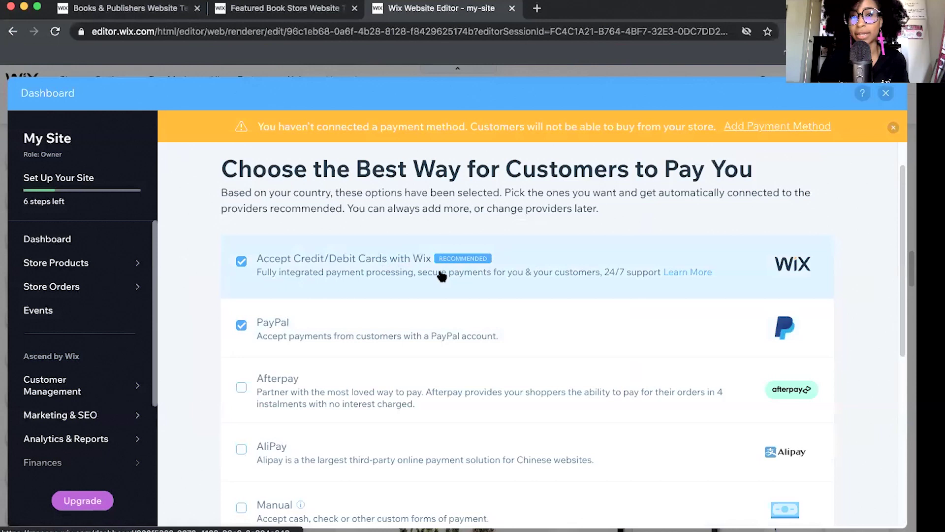
{"action": "left_click", "coordinate": [241, 326]}
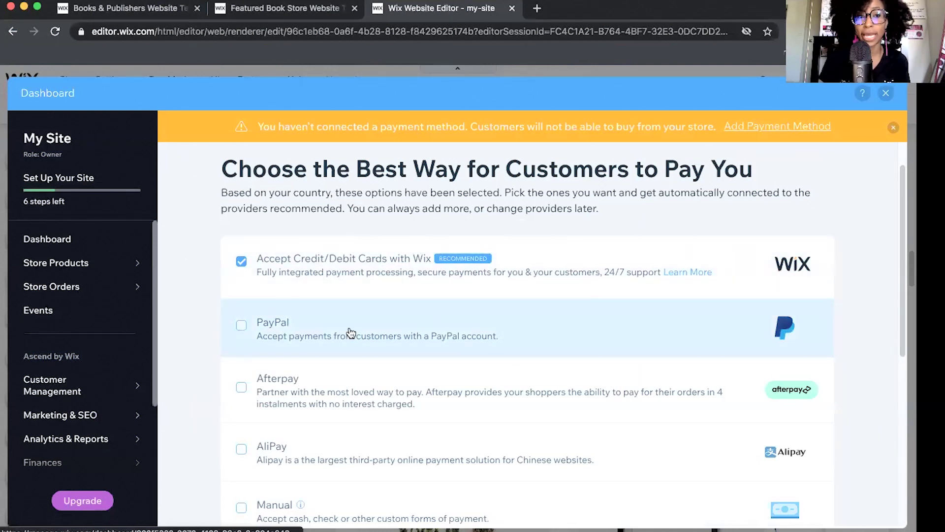
{"action": "scroll", "coordinate": [428, 349], "scroll_direction": "down", "scroll_amount": 5}
{"action": "scroll", "coordinate": [406, 310], "scroll_direction": "down", "scroll_amount": 4}
{"action": "scroll", "coordinate": [406, 340], "scroll_direction": "down", "scroll_amount": 2}
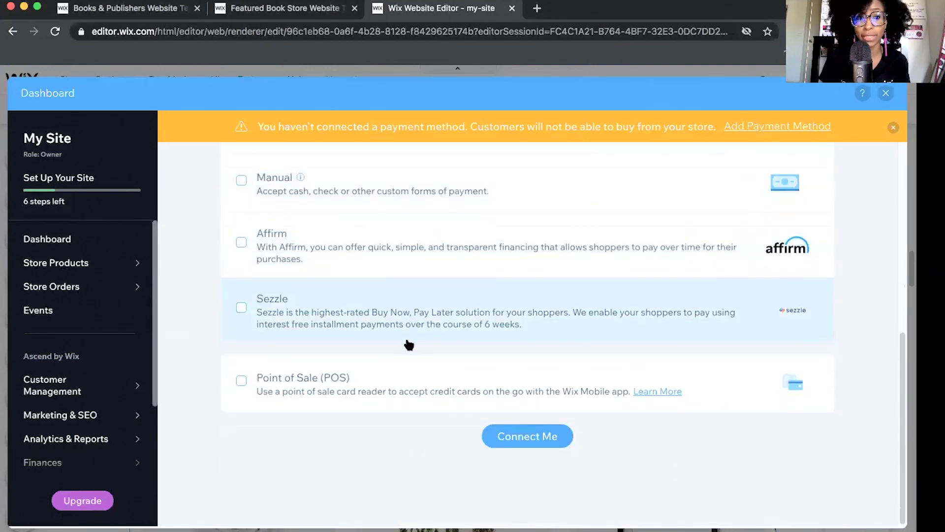
{"action": "left_click", "coordinate": [519, 436]}
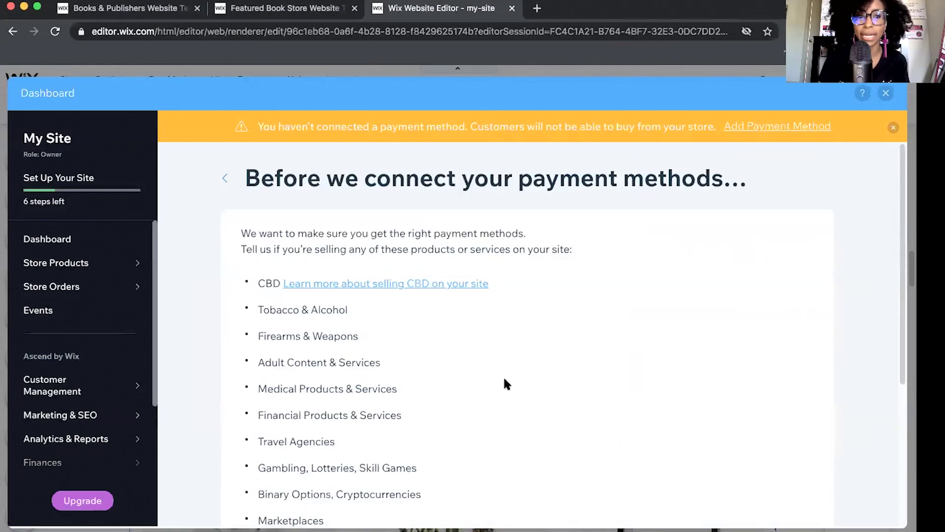
{"action": "scroll", "coordinate": [503, 376], "scroll_direction": "down", "scroll_amount": 5}
{"action": "scroll", "coordinate": [369, 253], "scroll_direction": "up", "scroll_amount": 3}
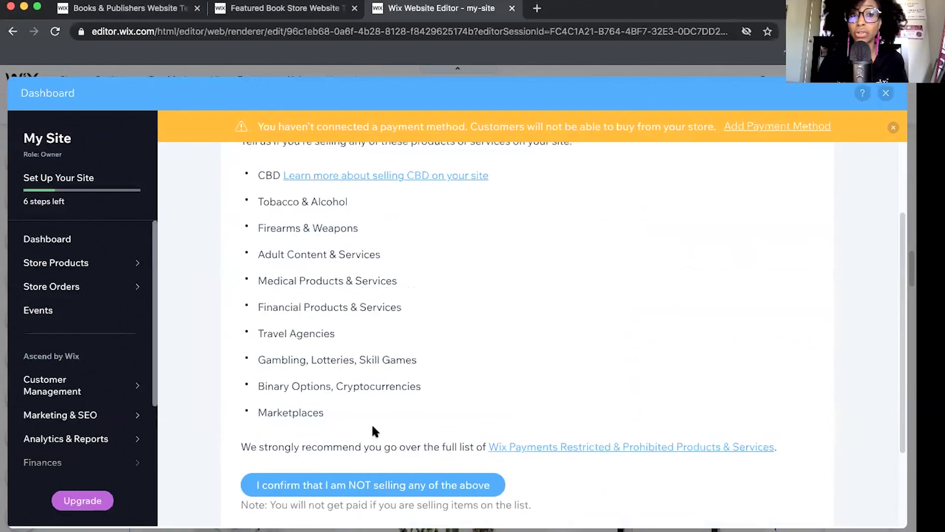
{"action": "scroll", "coordinate": [512, 388], "scroll_direction": "down", "scroll_amount": 3}
{"action": "left_click", "coordinate": [369, 379]}
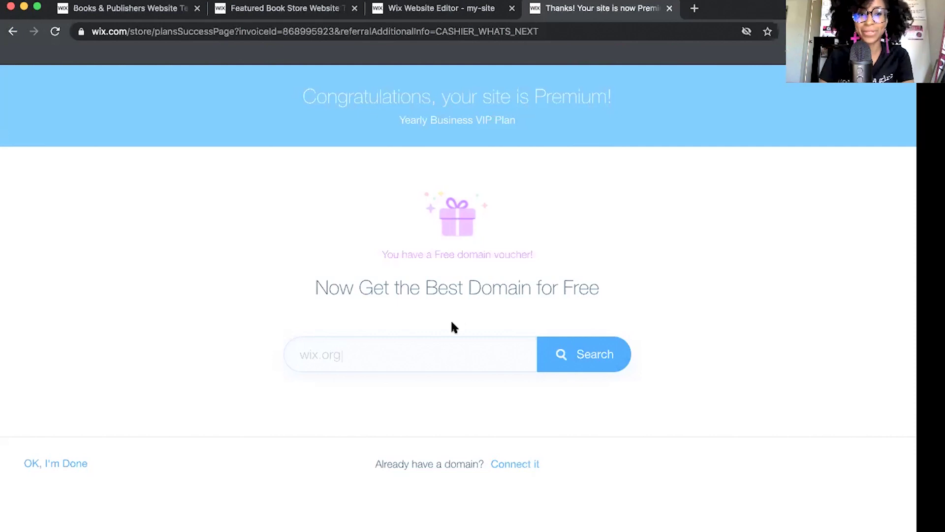
Search for stephanierodnezbooks.com and claim it with the free domain voucher
{"action": "left_click", "coordinate": [407, 347]}
{"action": "type", "text": "epha"}
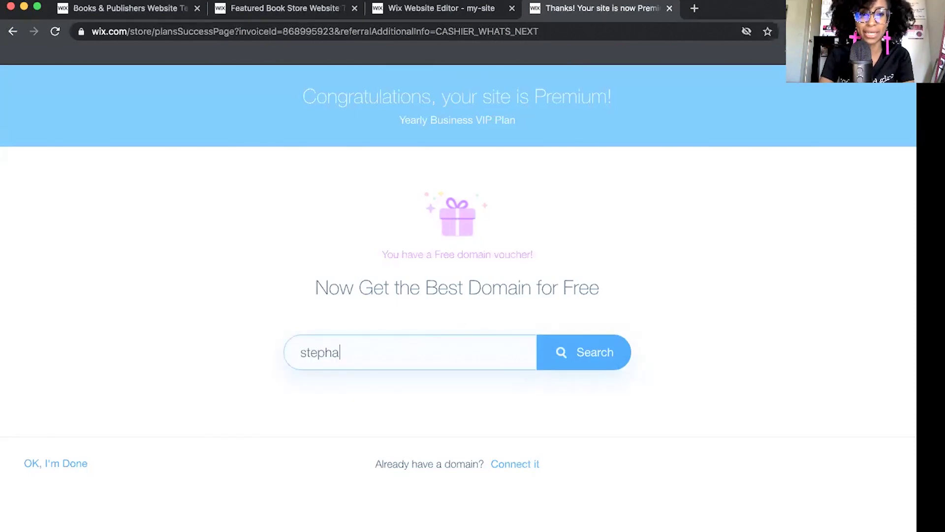
{"action": "type", "text": "nierodnezbook"}
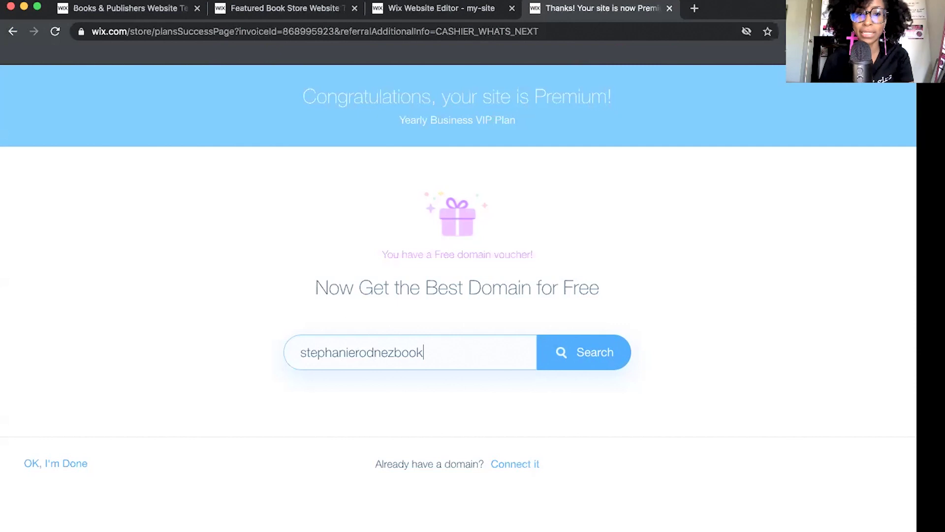
{"action": "type", "text": "s"}
{"action": "left_click", "coordinate": [593, 362]}
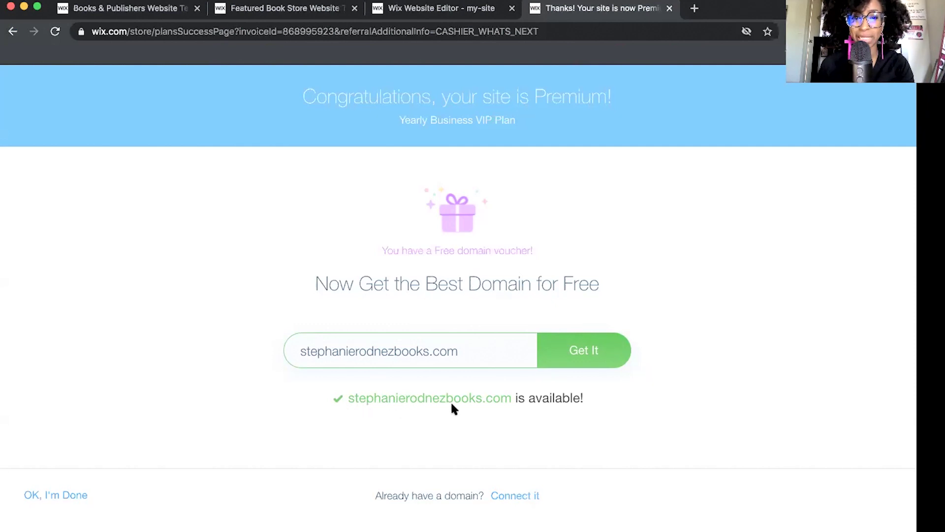
{"action": "left_click", "coordinate": [600, 355]}
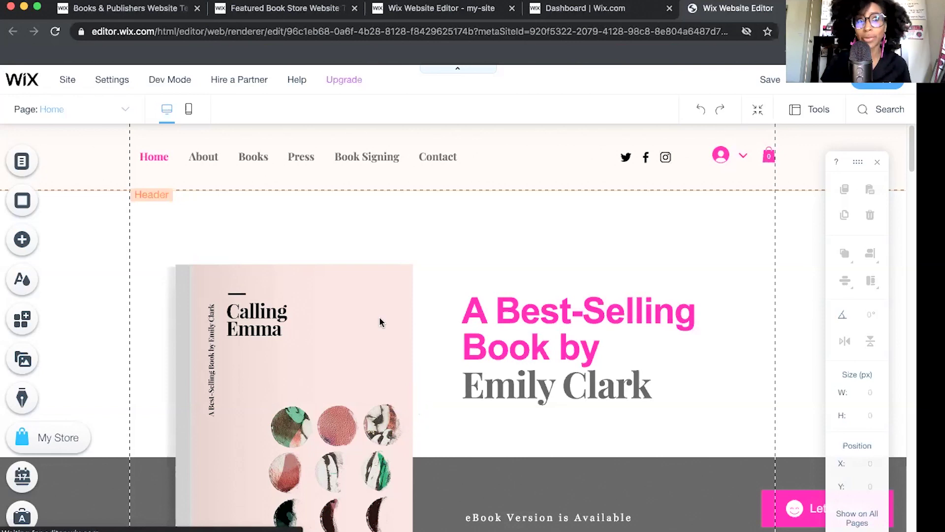
{"action": "scroll", "coordinate": [575, 220], "scroll_direction": "down", "scroll_amount": 5}
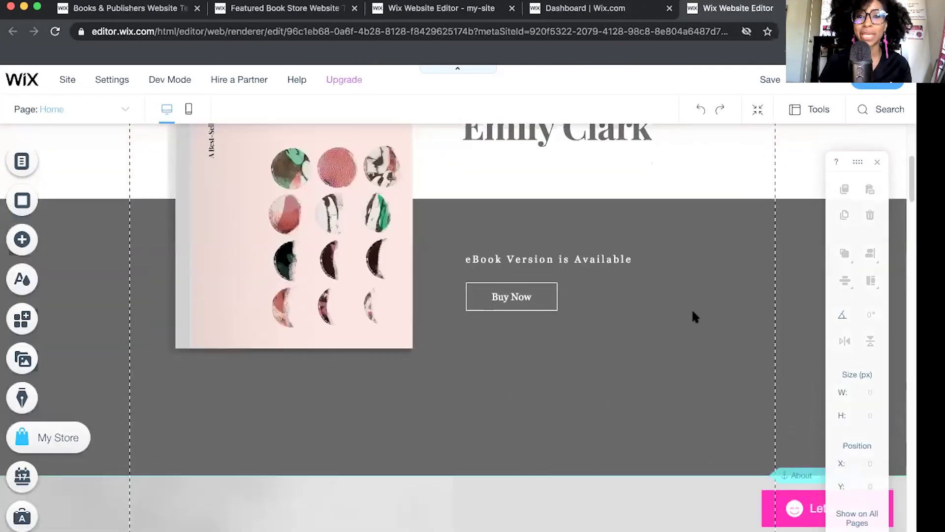
{"action": "scroll", "coordinate": [621, 310], "scroll_direction": "down", "scroll_amount": 5}
{"action": "scroll", "coordinate": [583, 316], "scroll_direction": "down", "scroll_amount": 5}
{"action": "scroll", "coordinate": [587, 318], "scroll_direction": "down", "scroll_amount": 6}
{"action": "scroll", "coordinate": [587, 318], "scroll_direction": "down", "scroll_amount": 5}
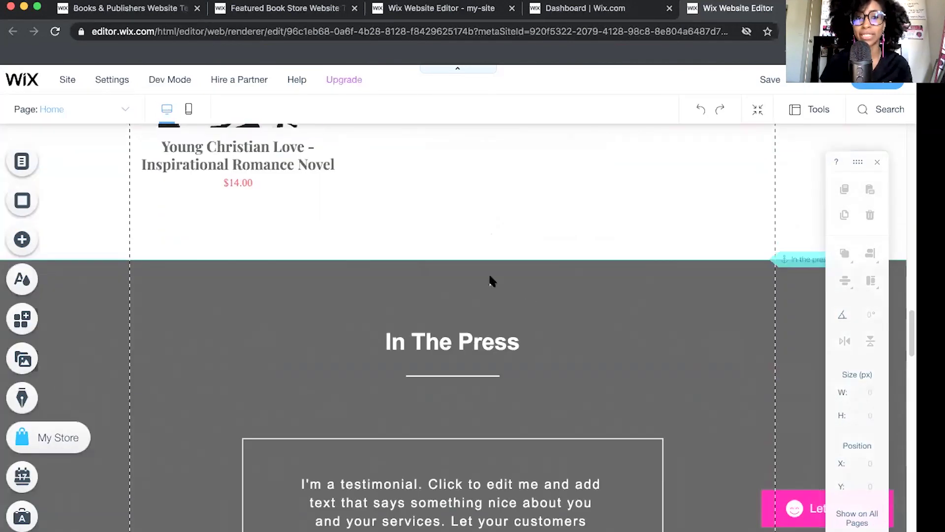
{"action": "scroll", "coordinate": [487, 281], "scroll_direction": "up", "scroll_amount": 6}
{"action": "scroll", "coordinate": [290, 262], "scroll_direction": "up", "scroll_amount": 3}
{"action": "scroll", "coordinate": [288, 295], "scroll_direction": "up", "scroll_amount": 3}
{"action": "scroll", "coordinate": [368, 267], "scroll_direction": "up", "scroll_amount": 2}
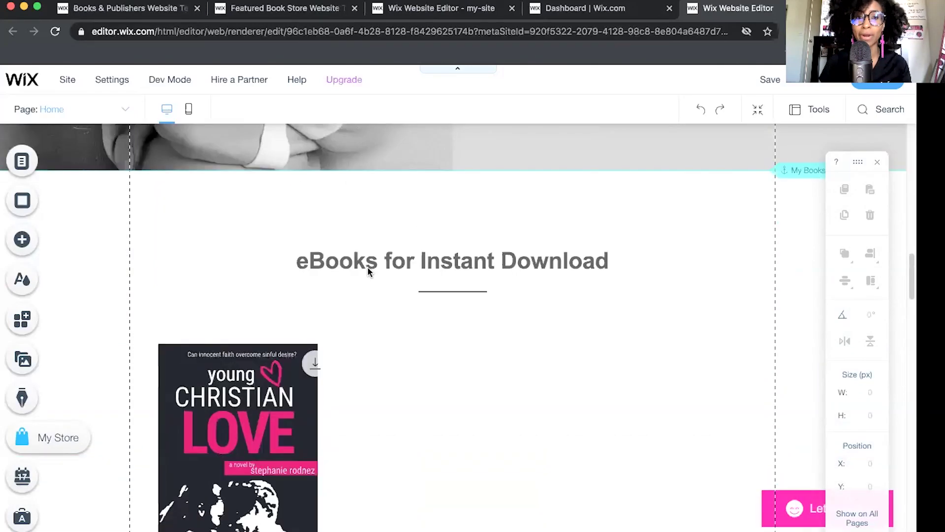
{"action": "scroll", "coordinate": [486, 282], "scroll_direction": "up", "scroll_amount": 8}
{"action": "scroll", "coordinate": [486, 282], "scroll_direction": "up", "scroll_amount": 6}
{"action": "scroll", "coordinate": [485, 290], "scroll_direction": "up", "scroll_amount": 5}
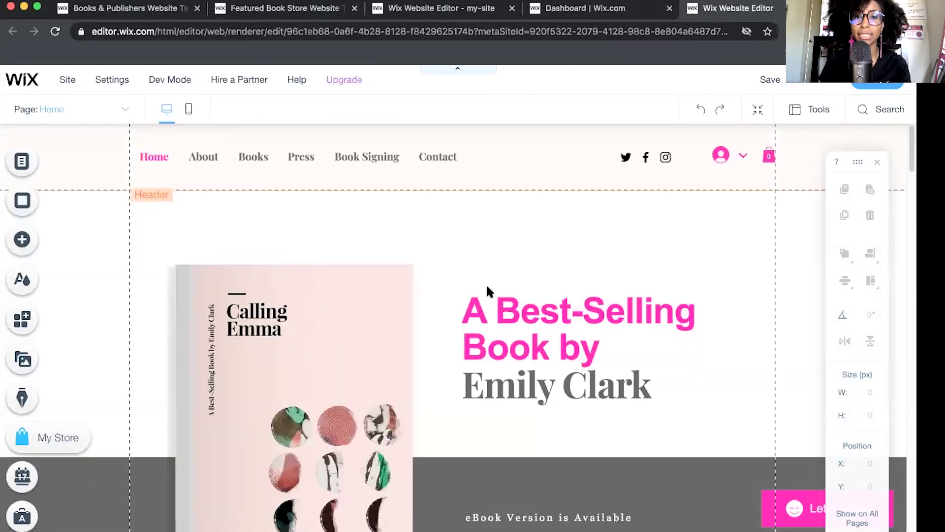
Select the site header and then its horizontal navigation menu
{"action": "left_click", "coordinate": [98, 138]}
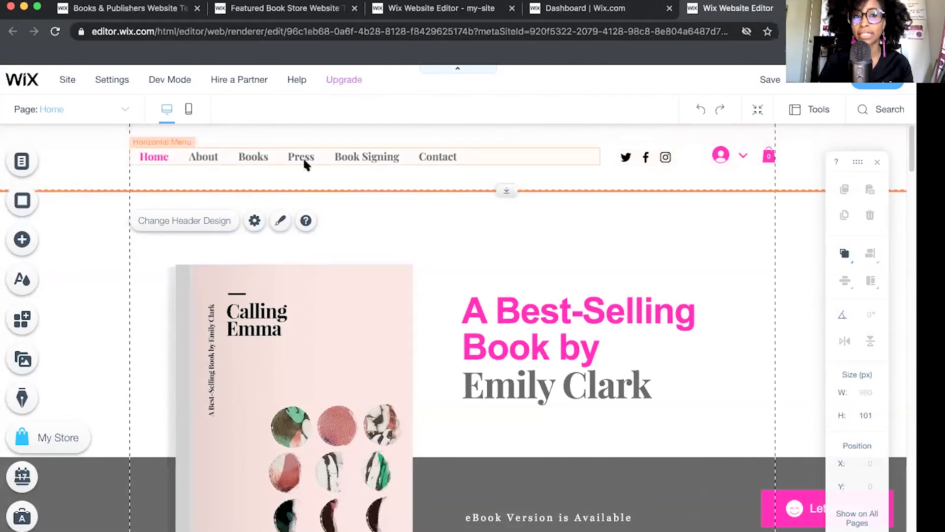
{"action": "left_click", "coordinate": [203, 160]}
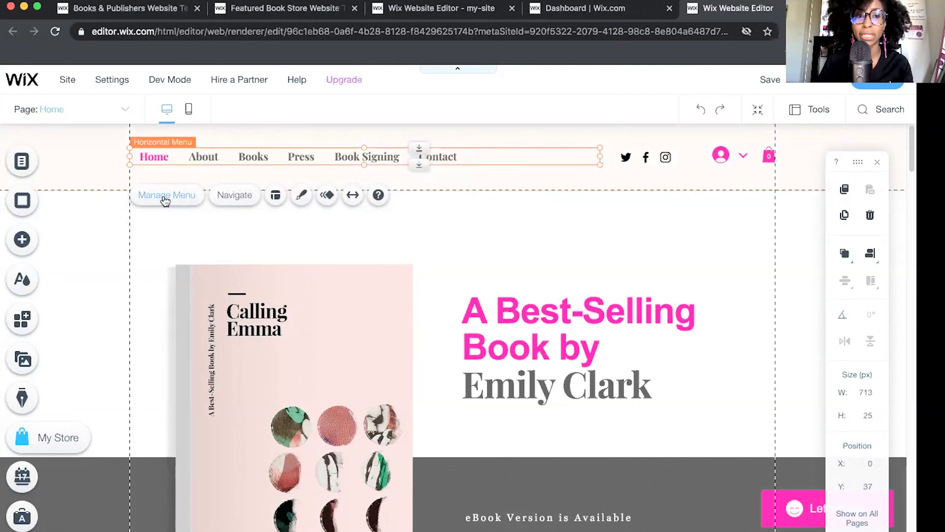
Delete the Press, Book Signing and Contact items in Manage Menu, then close the panel
{"action": "left_click", "coordinate": [165, 196]}
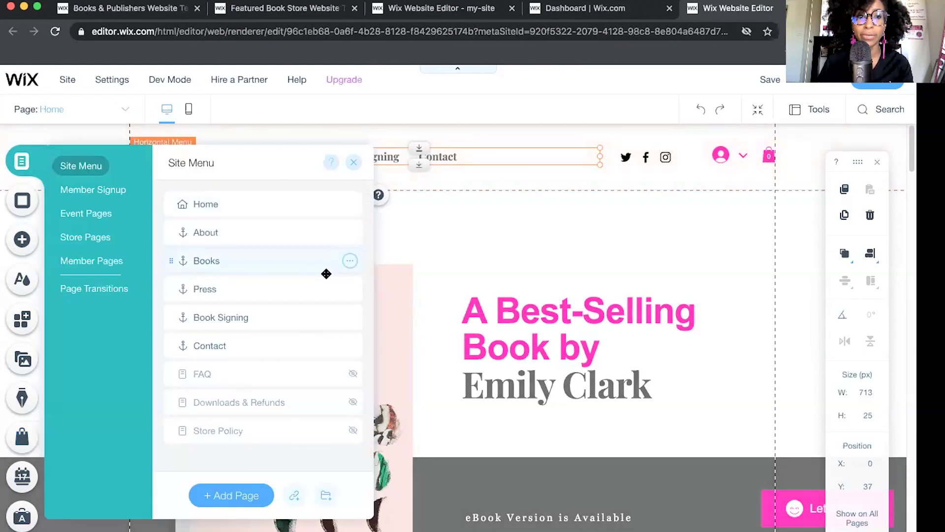
{"action": "left_click", "coordinate": [350, 289]}
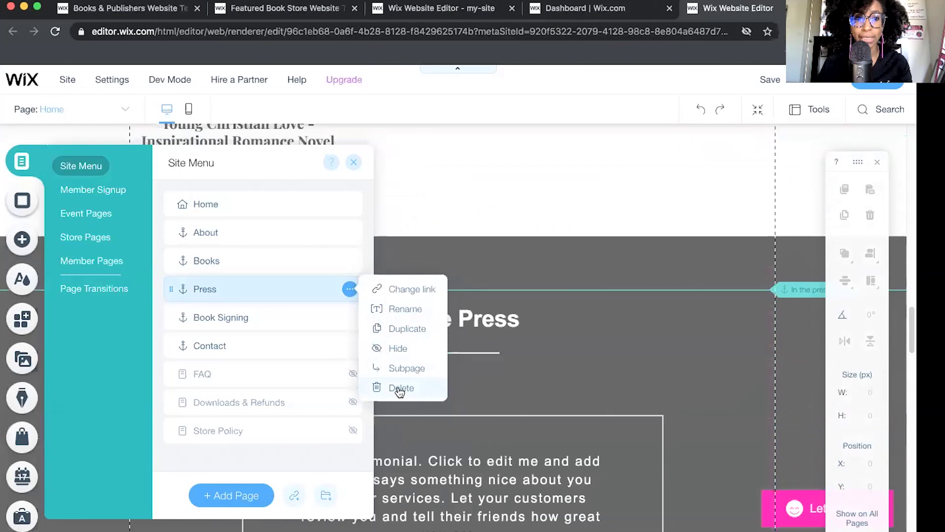
{"action": "left_click", "coordinate": [398, 389]}
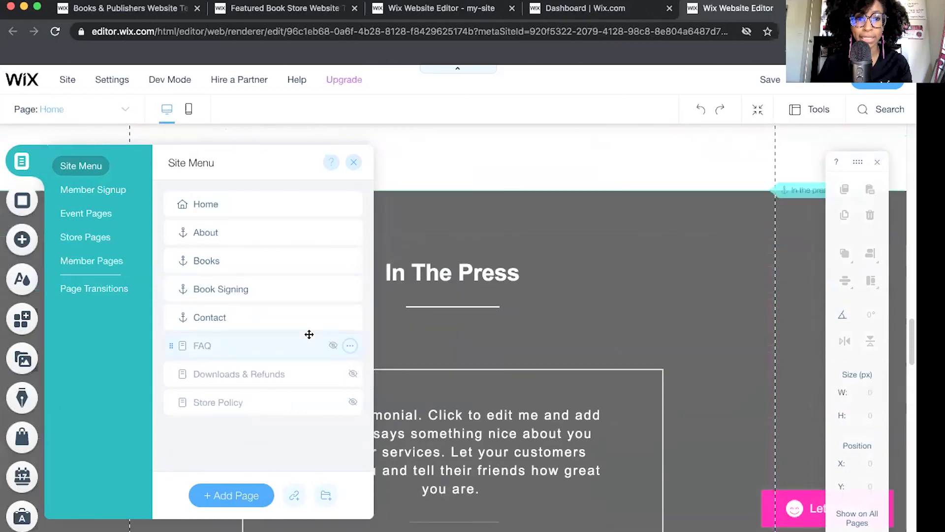
{"action": "left_click", "coordinate": [349, 289]}
{"action": "left_click", "coordinate": [399, 387]}
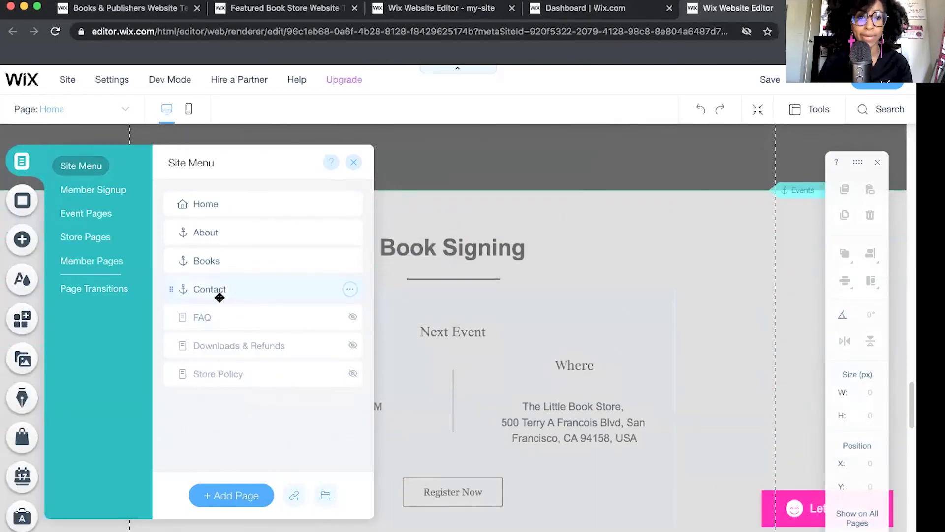
{"action": "left_click", "coordinate": [350, 289]}
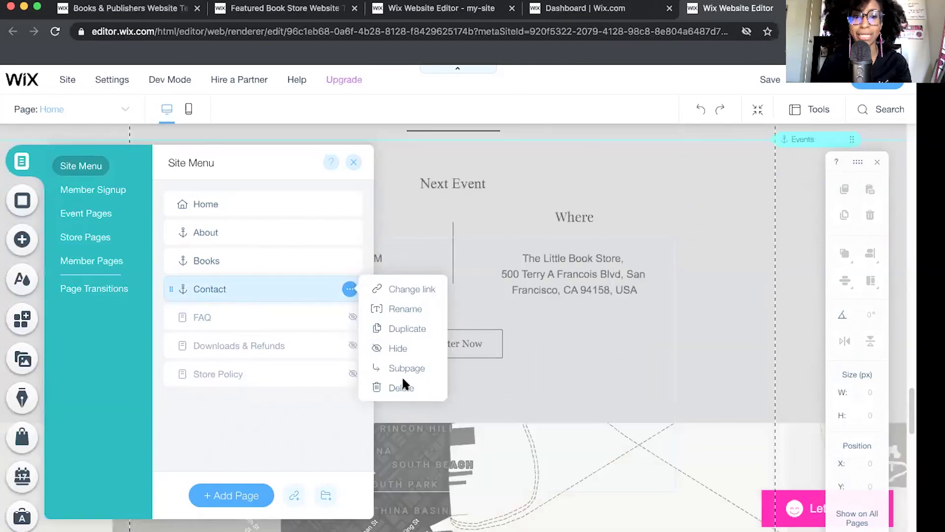
{"action": "left_click", "coordinate": [403, 388]}
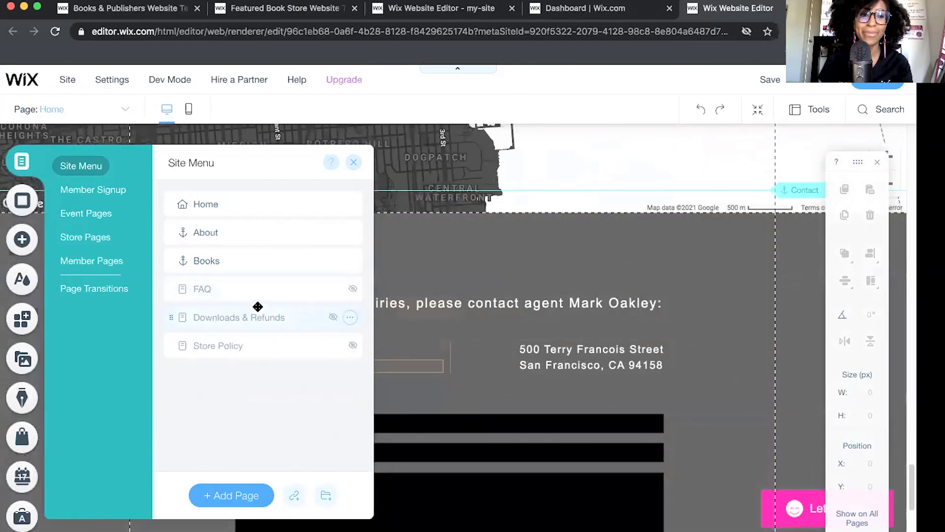
{"action": "mouse_move", "coordinate": [218, 261]}
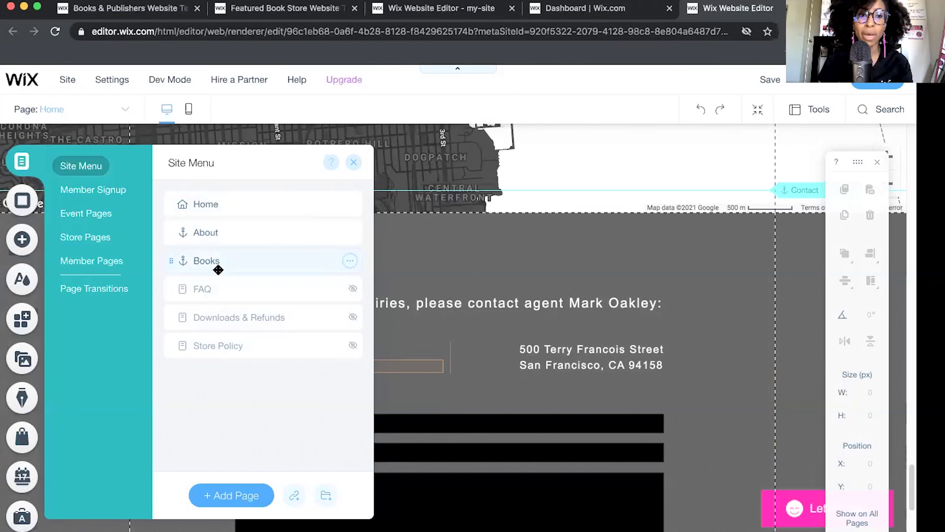
{"action": "left_click", "coordinate": [353, 162]}
{"action": "scroll", "coordinate": [655, 365], "scroll_direction": "down", "scroll_amount": 5}
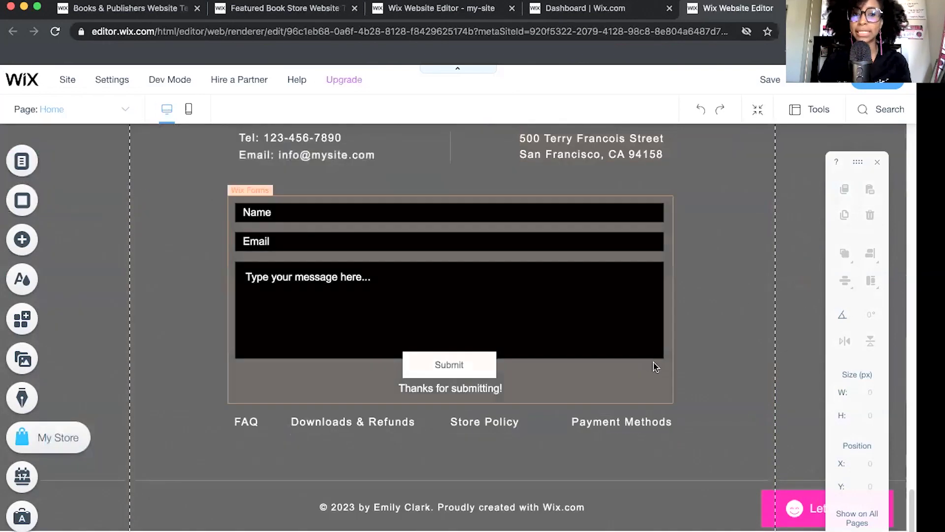
{"action": "scroll", "coordinate": [659, 351], "scroll_direction": "down", "scroll_amount": 1}
{"action": "scroll", "coordinate": [658, 355], "scroll_direction": "up", "scroll_amount": 8}
{"action": "scroll", "coordinate": [633, 344], "scroll_direction": "up", "scroll_amount": 5}
{"action": "scroll", "coordinate": [624, 348], "scroll_direction": "down", "scroll_amount": 4}
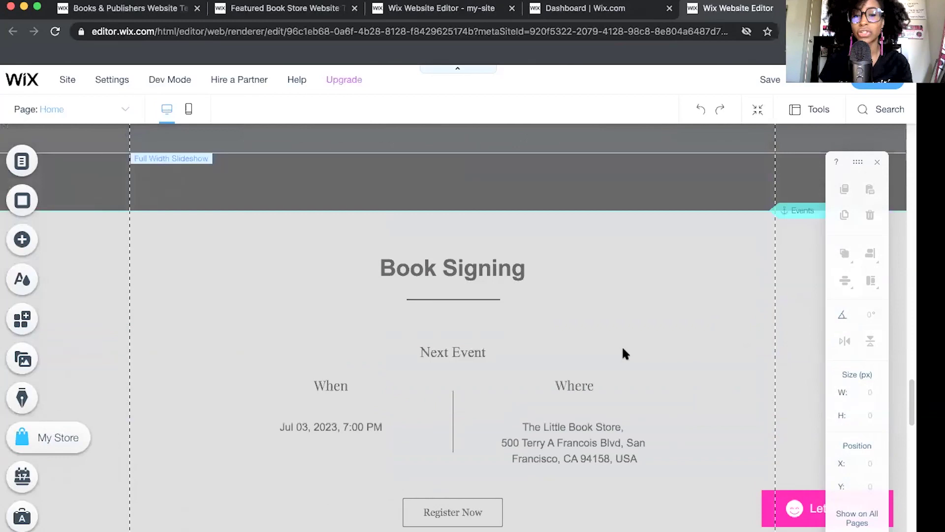
{"action": "scroll", "coordinate": [540, 333], "scroll_direction": "up", "scroll_amount": 5}
{"action": "scroll", "coordinate": [540, 339], "scroll_direction": "up", "scroll_amount": 5}
{"action": "scroll", "coordinate": [540, 339], "scroll_direction": "up", "scroll_amount": 3}
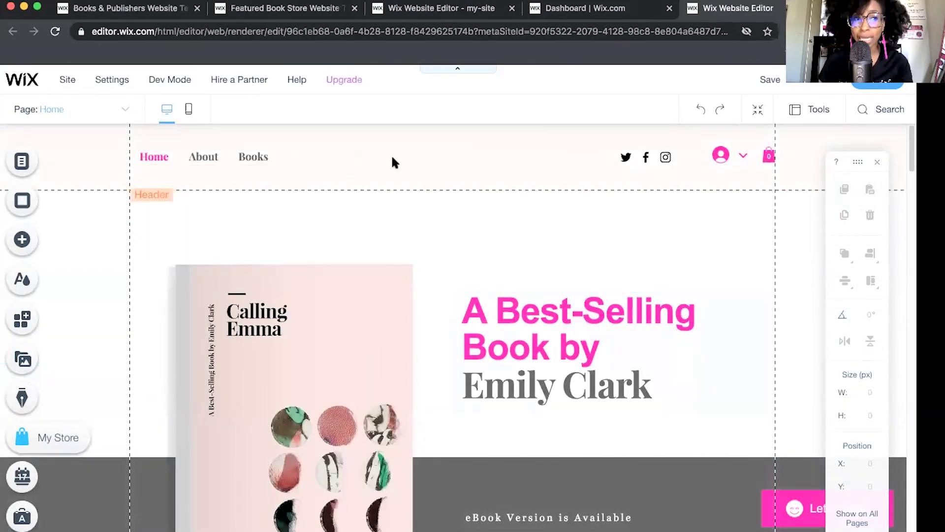
{"action": "left_click", "coordinate": [65, 285]}
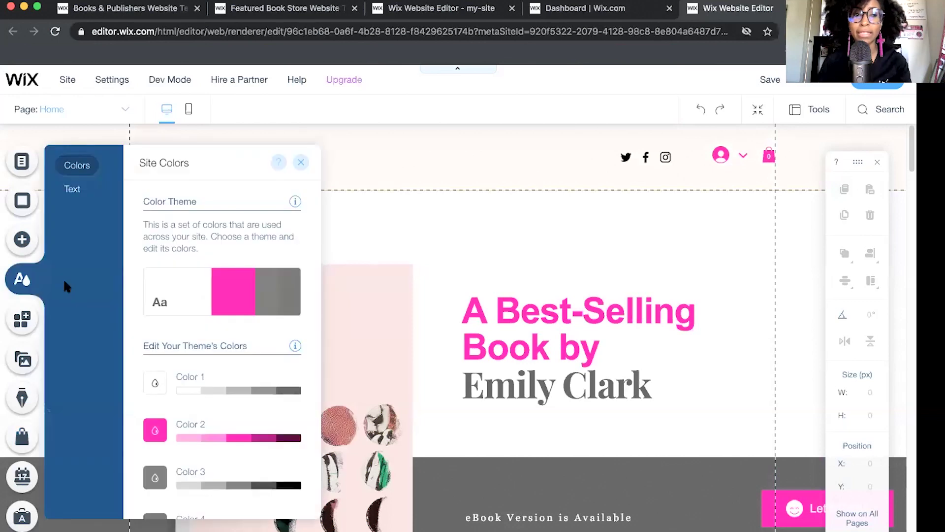
{"action": "left_click", "coordinate": [71, 189]}
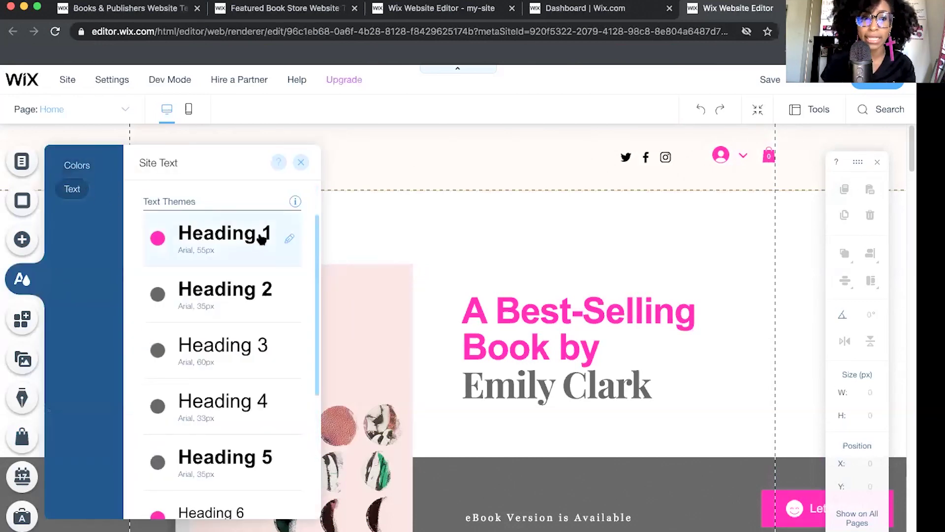
{"action": "scroll", "coordinate": [259, 340], "scroll_direction": "down", "scroll_amount": 3}
{"action": "scroll", "coordinate": [266, 344], "scroll_direction": "down", "scroll_amount": 2}
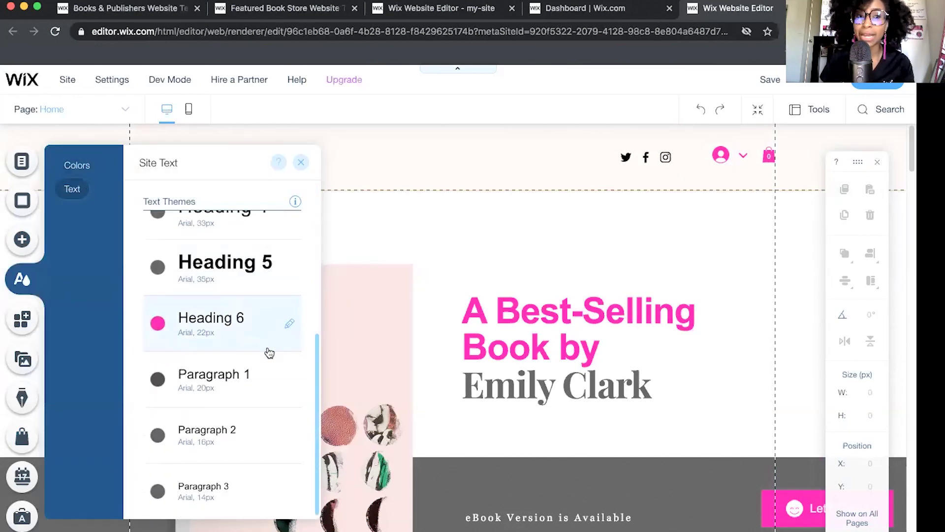
{"action": "scroll", "coordinate": [269, 352], "scroll_direction": "up", "scroll_amount": 5}
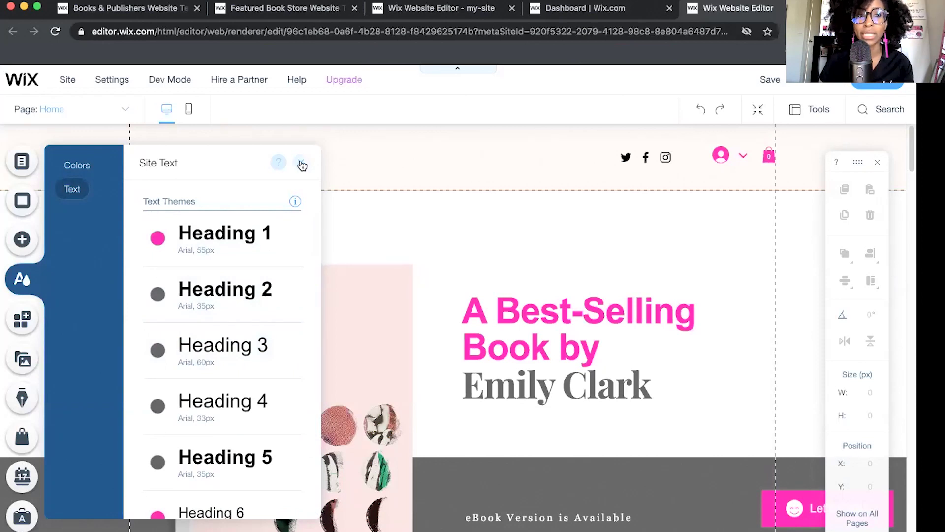
{"action": "left_click", "coordinate": [302, 163]}
{"action": "left_click", "coordinate": [211, 156]}
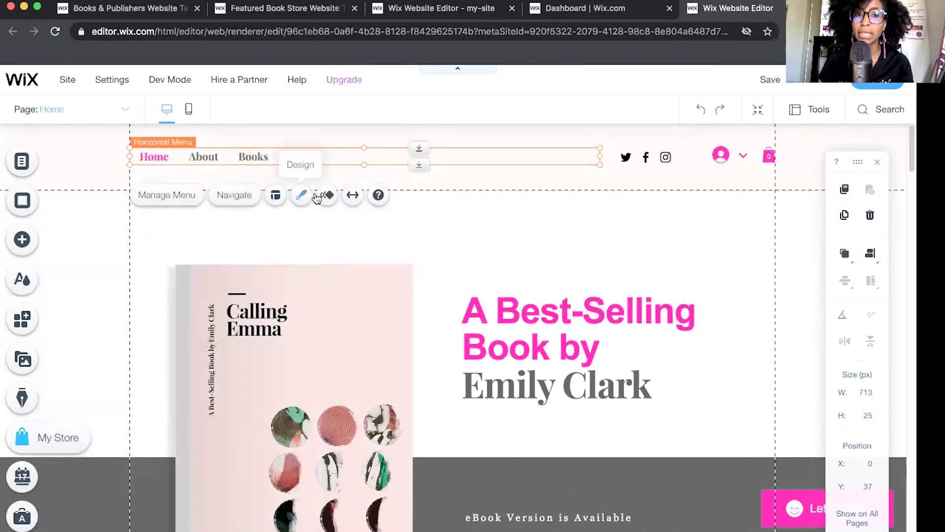
Apply the dark-highlighted-Home preset to the header menu and review its fill and hover settings
{"action": "left_click", "coordinate": [301, 195]}
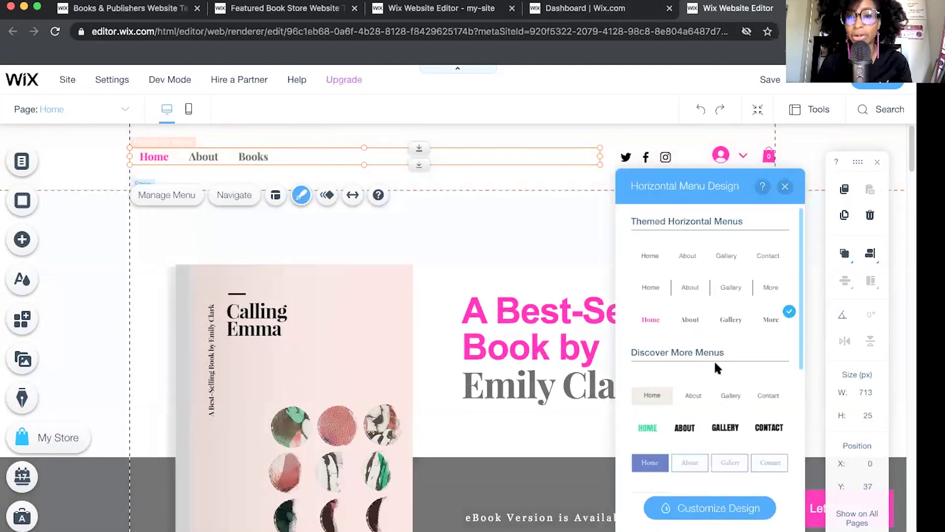
{"action": "scroll", "coordinate": [685, 423], "scroll_direction": "down", "scroll_amount": 3}
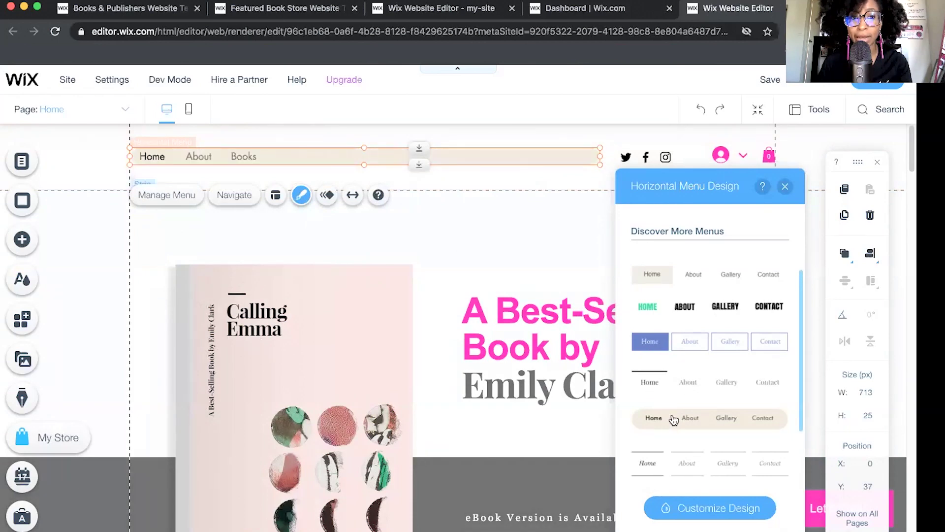
{"action": "scroll", "coordinate": [673, 419], "scroll_direction": "down", "scroll_amount": 1}
{"action": "left_click", "coordinate": [650, 299]}
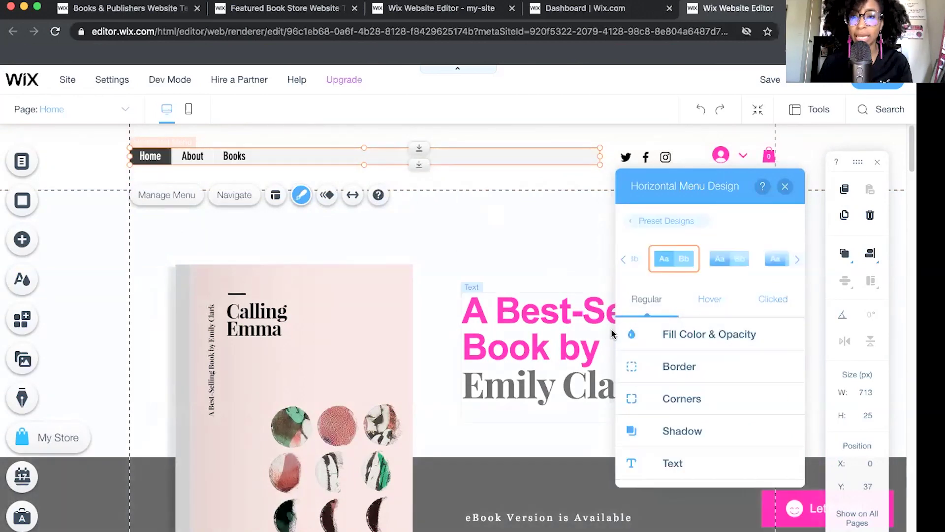
{"action": "left_click", "coordinate": [683, 334]}
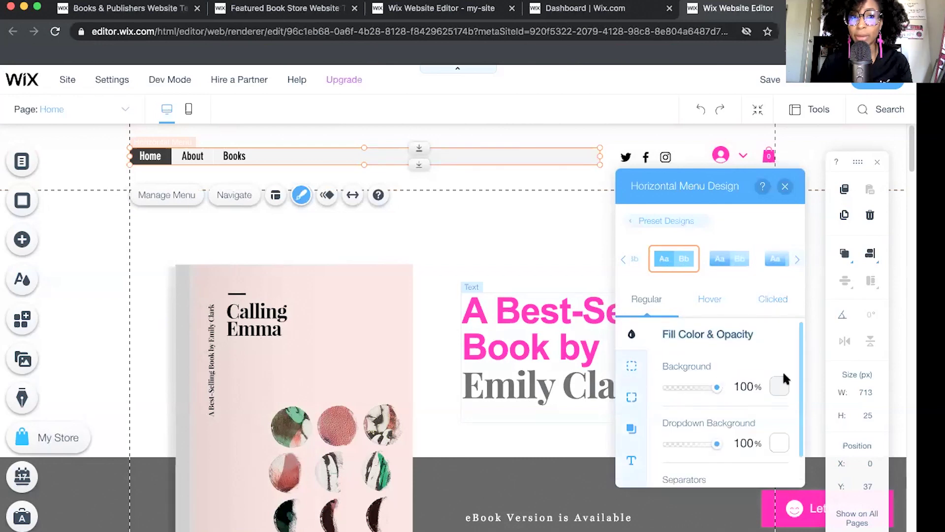
{"action": "scroll", "coordinate": [781, 398], "scroll_direction": "down", "scroll_amount": 1}
{"action": "scroll", "coordinate": [681, 418], "scroll_direction": "up", "scroll_amount": 1}
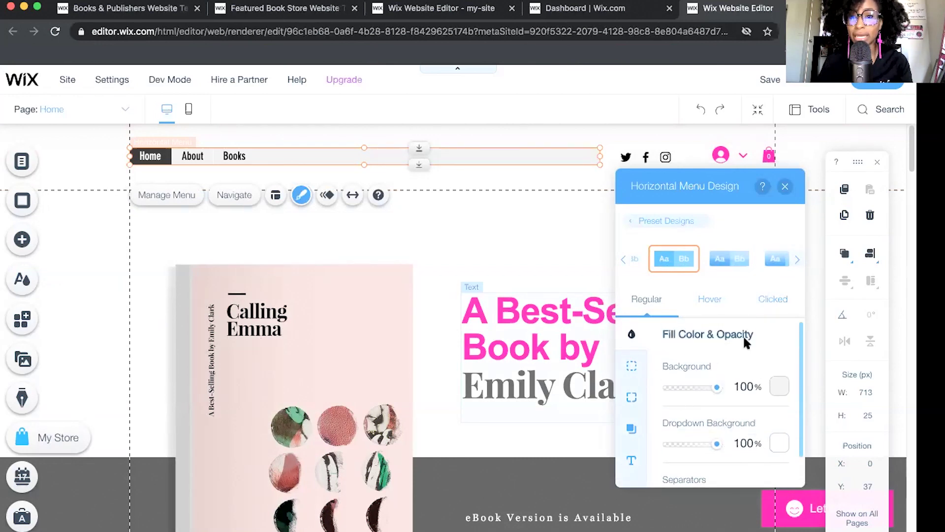
{"action": "left_click", "coordinate": [709, 299]}
{"action": "left_click", "coordinate": [785, 186]}
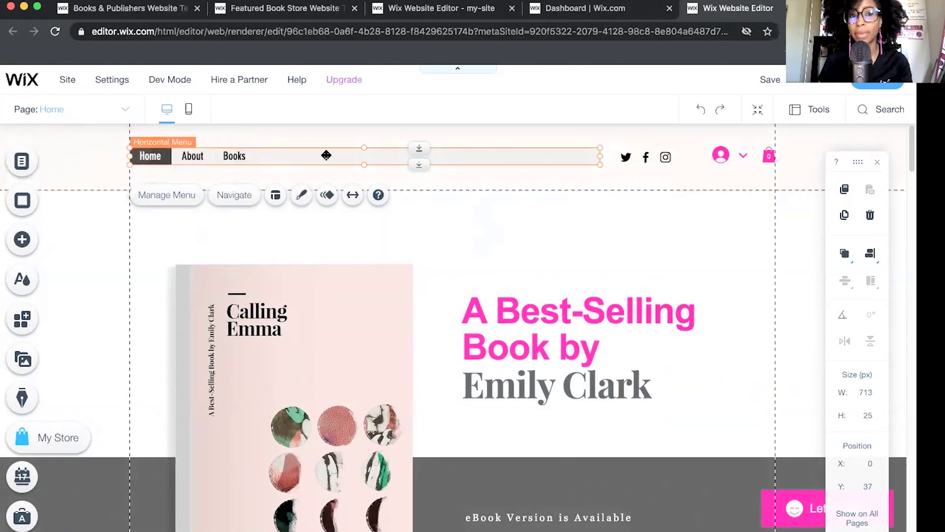
Swap the hero's Calling Emma image for the uploaded Young Christian Love cover
{"action": "left_click", "coordinate": [418, 254]}
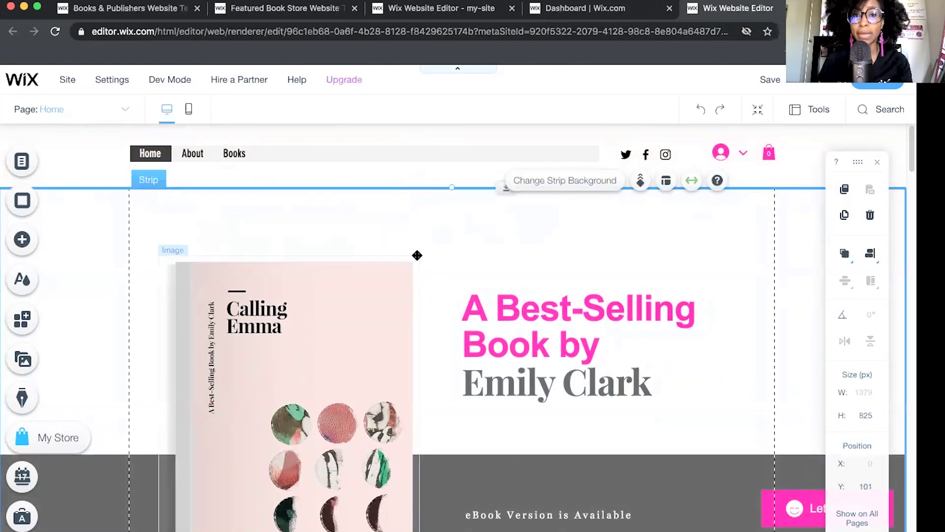
{"action": "scroll", "coordinate": [418, 253], "scroll_direction": "down", "scroll_amount": 3}
{"action": "scroll", "coordinate": [294, 334], "scroll_direction": "down", "scroll_amount": 1}
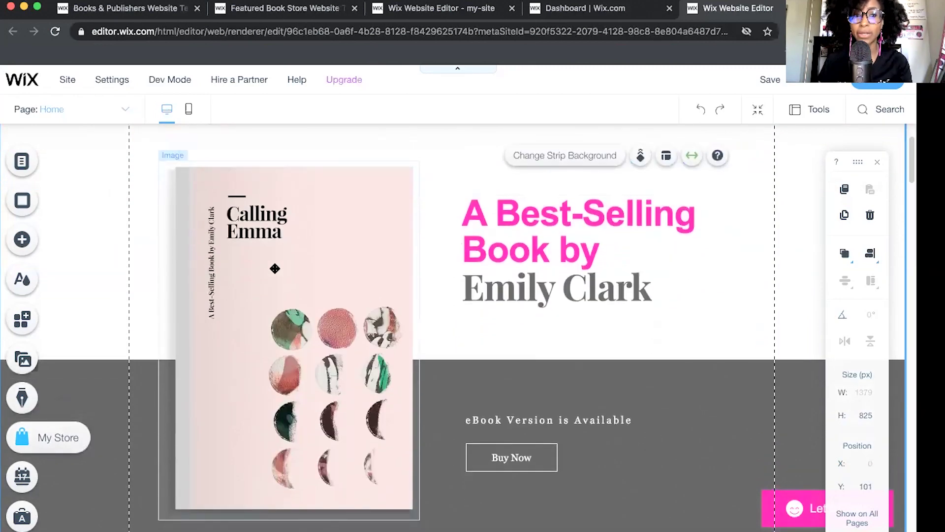
{"action": "left_click", "coordinate": [273, 266]}
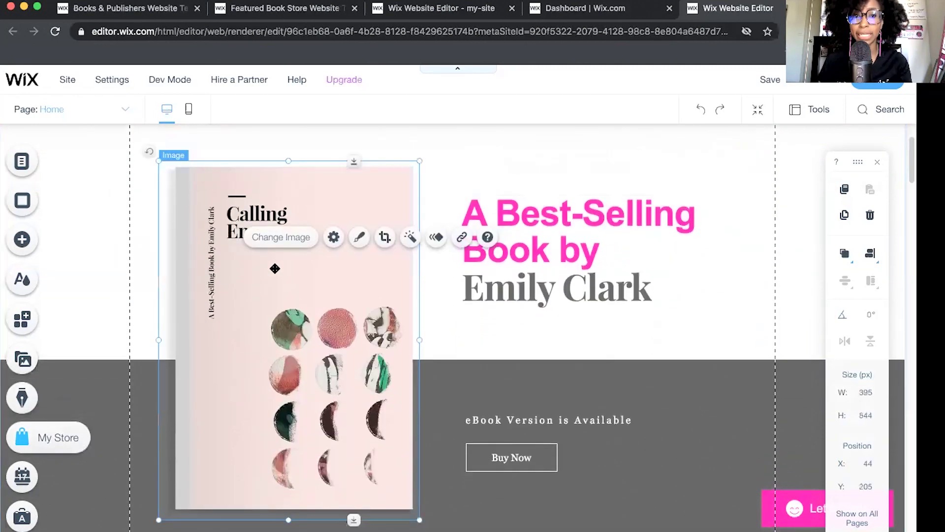
{"action": "left_click", "coordinate": [280, 237]}
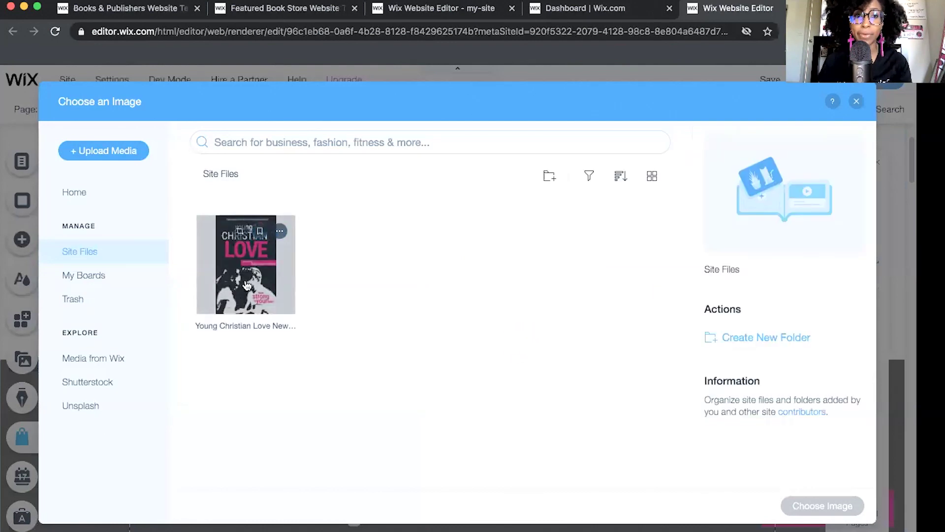
{"action": "left_click", "coordinate": [249, 285]}
{"action": "left_click", "coordinate": [822, 506]}
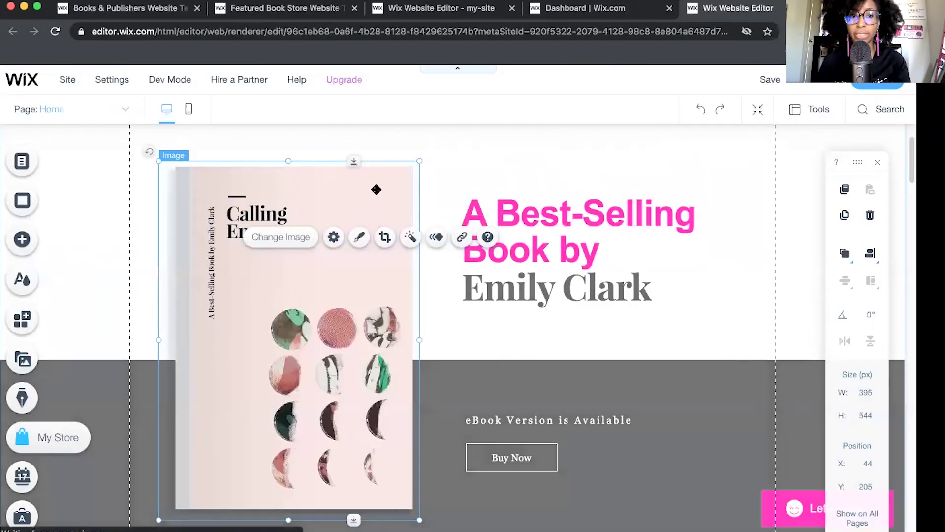
{"action": "scroll", "coordinate": [664, 310], "scroll_direction": "up", "scroll_amount": 2}
{"action": "scroll", "coordinate": [584, 207], "scroll_direction": "down", "scroll_amount": 5}
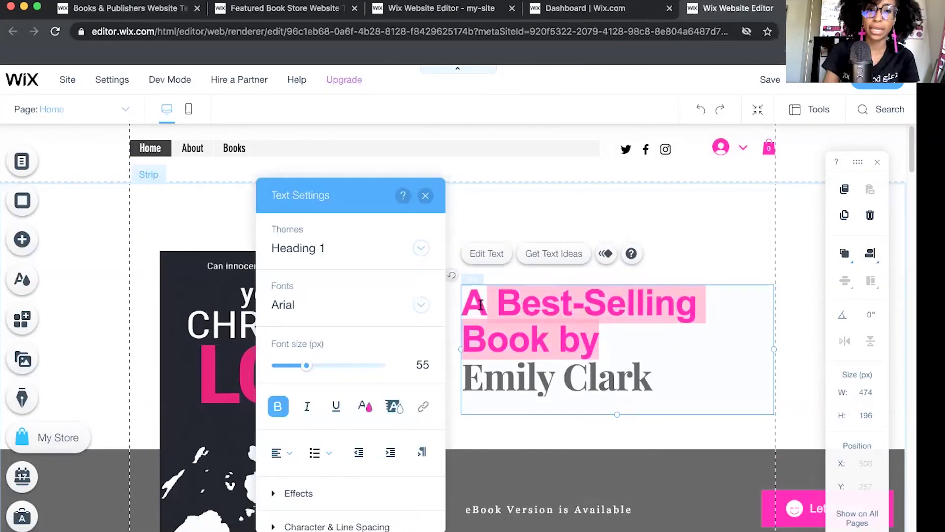
{"action": "type", "text": "Christian Romance"}
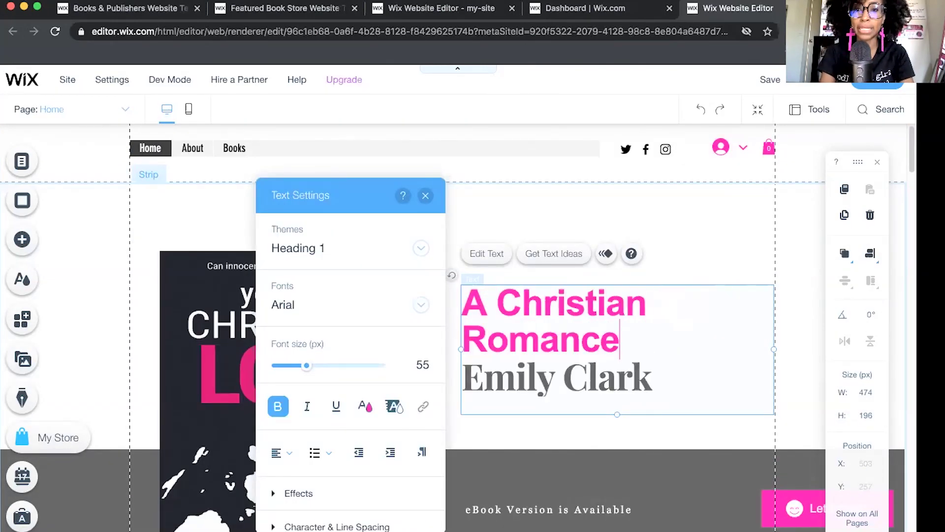
{"action": "type", "text": " Novel"}
Select the author byline and set it to Arial in a dark grey colour
{"action": "key", "text": "Down"}
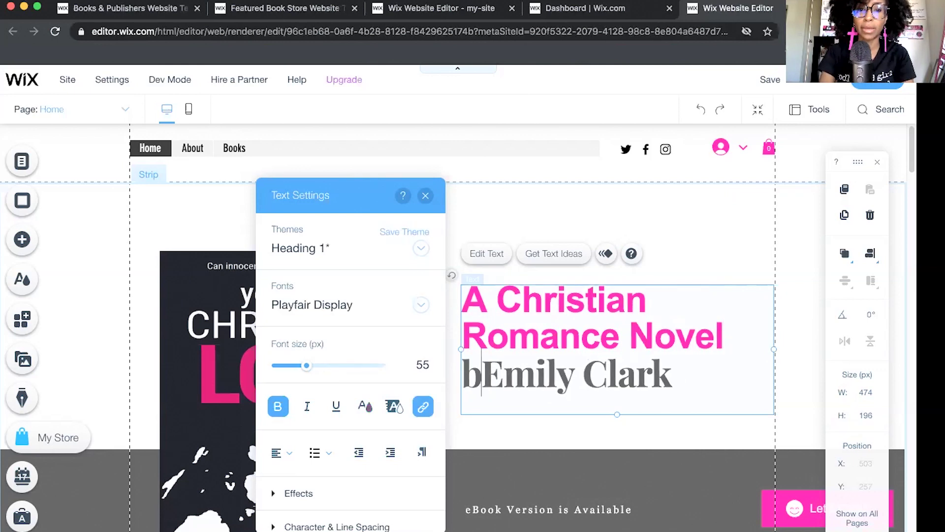
{"action": "type", "text": "y"}
{"action": "key", "text": "shift+End"}
{"action": "type", "text": "Stephan"}
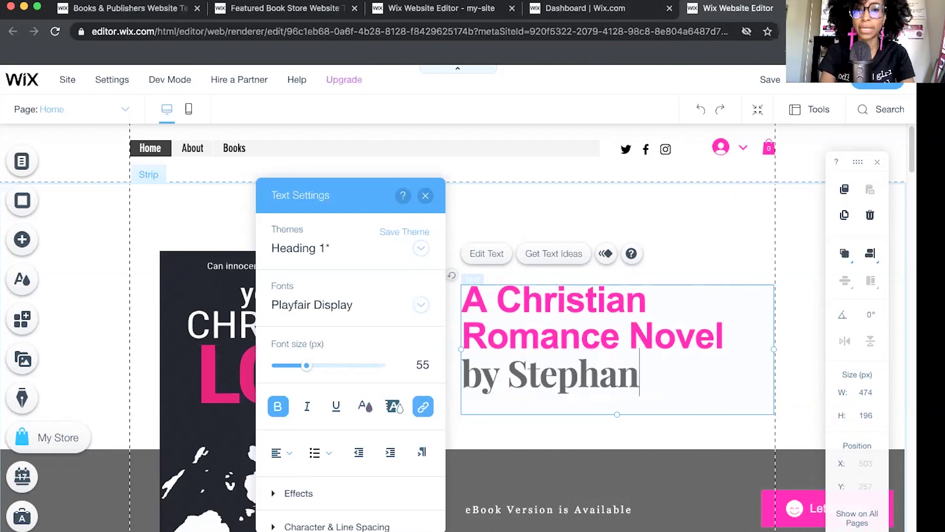
{"action": "type", "text": "ie Rodnez"}
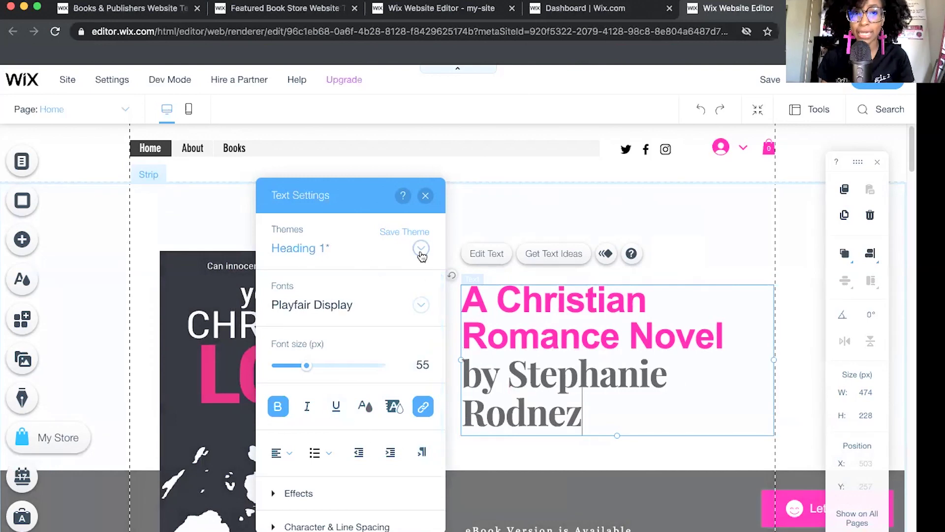
{"action": "left_click", "coordinate": [420, 304]}
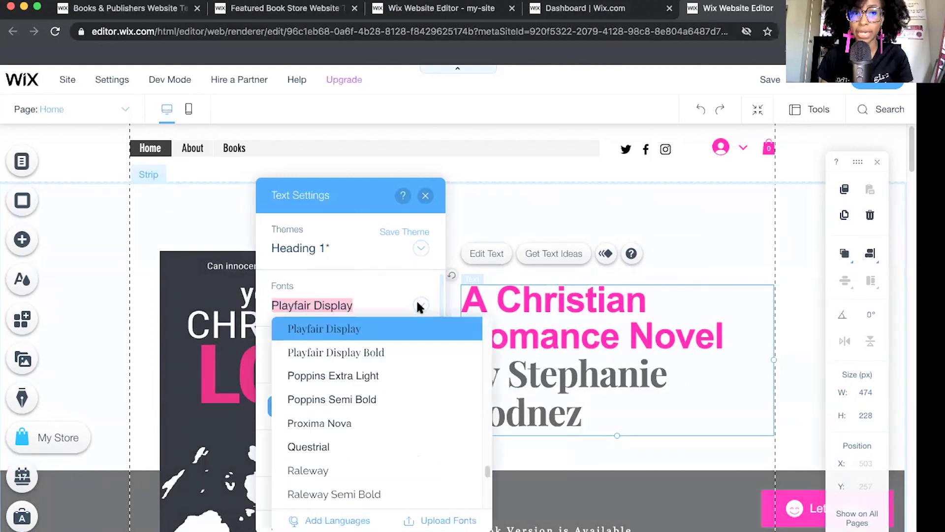
{"action": "left_click", "coordinate": [366, 388]}
{"action": "left_click", "coordinate": [321, 358]}
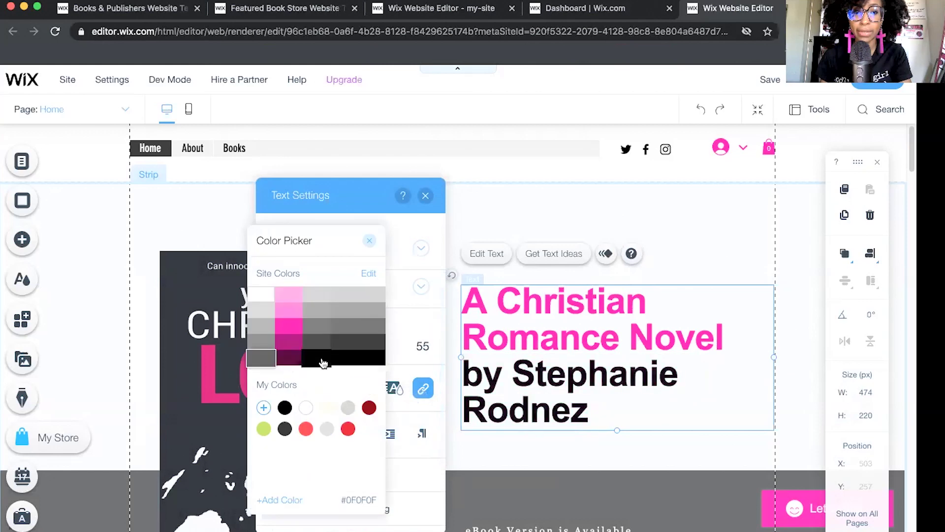
{"action": "left_click", "coordinate": [323, 358]}
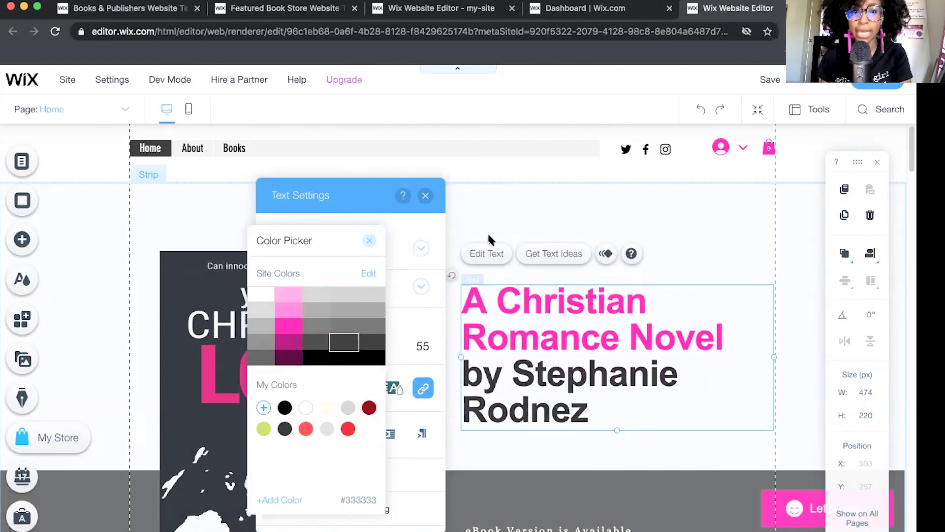
{"action": "left_click", "coordinate": [425, 196]}
{"action": "scroll", "coordinate": [583, 296], "scroll_direction": "down", "scroll_amount": 3}
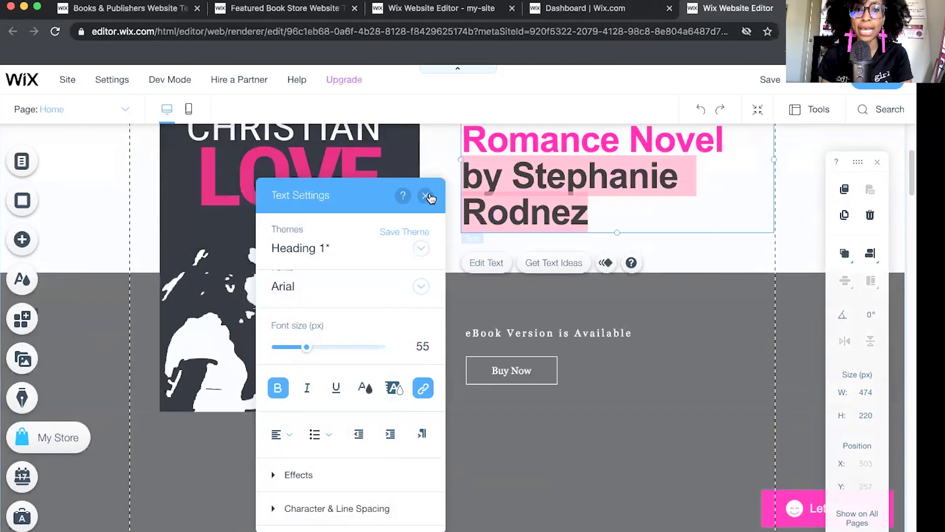
{"action": "left_click", "coordinate": [638, 388]}
{"action": "scroll", "coordinate": [591, 355], "scroll_direction": "down", "scroll_amount": 3}
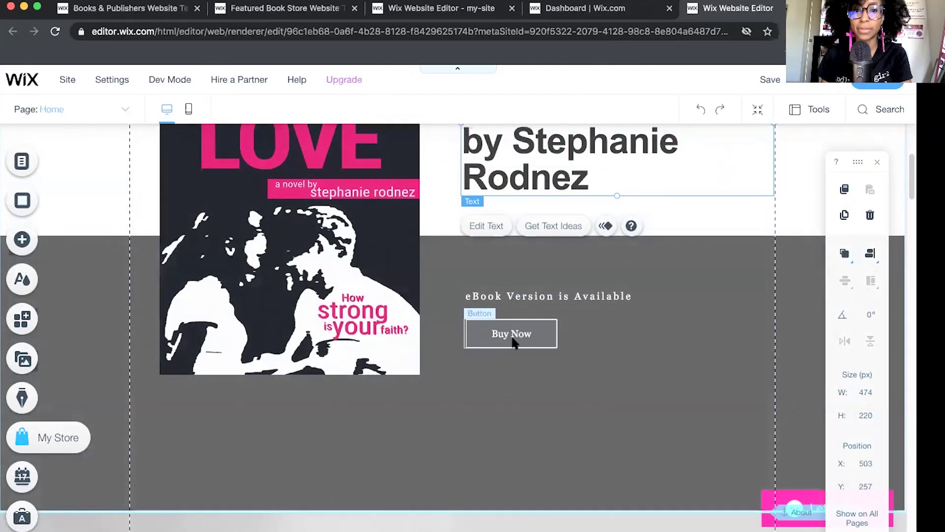
{"action": "scroll", "coordinate": [507, 351], "scroll_direction": "down", "scroll_amount": 8}
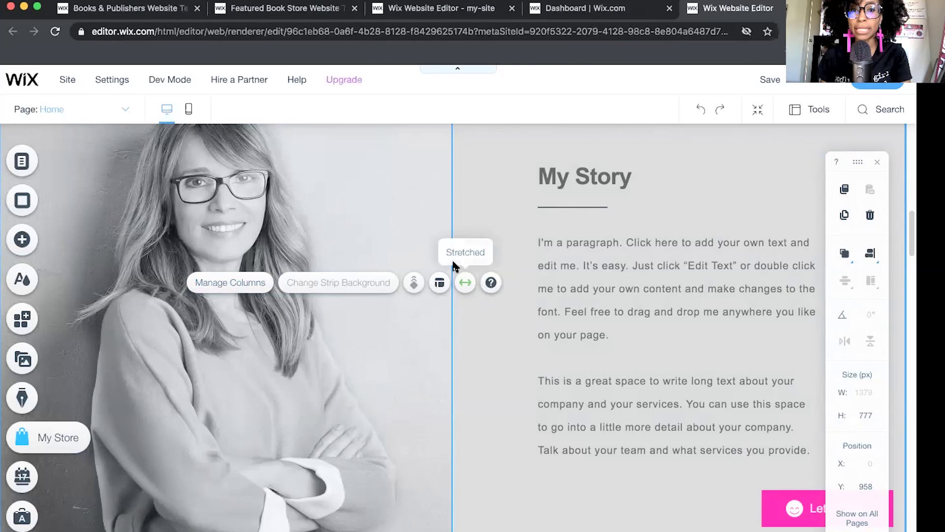
{"action": "scroll", "coordinate": [445, 298], "scroll_direction": "down", "scroll_amount": 1}
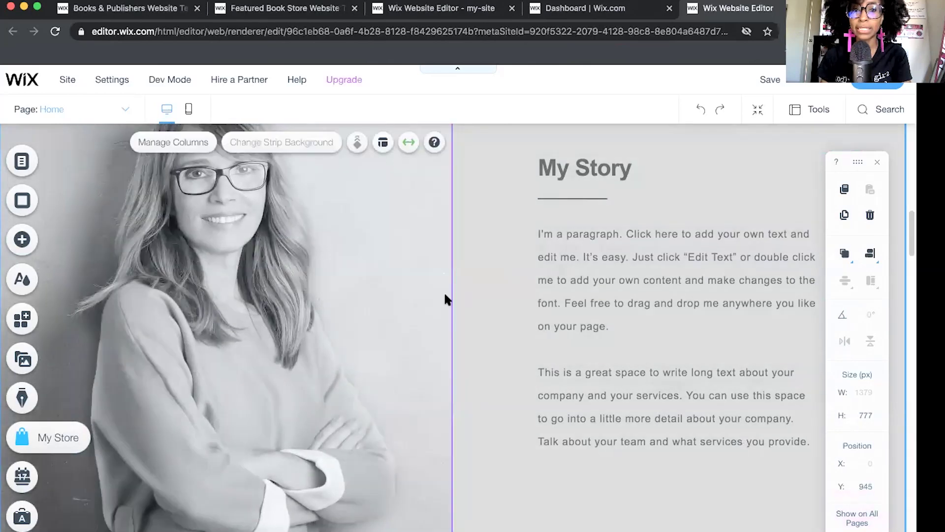
Set the My Story image column background to the uploaded podium photo
{"action": "left_click", "coordinate": [445, 215]}
{"action": "left_click", "coordinate": [635, 142]}
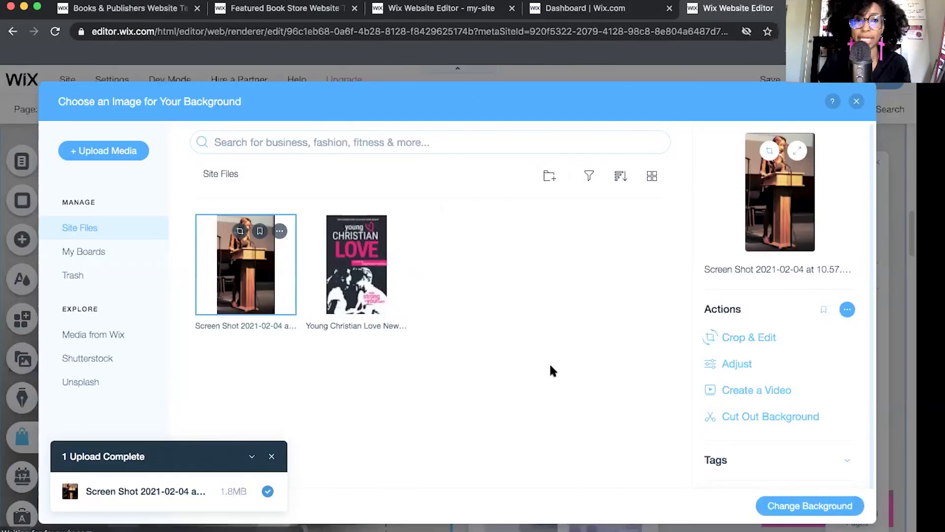
{"action": "key", "text": "Return"}
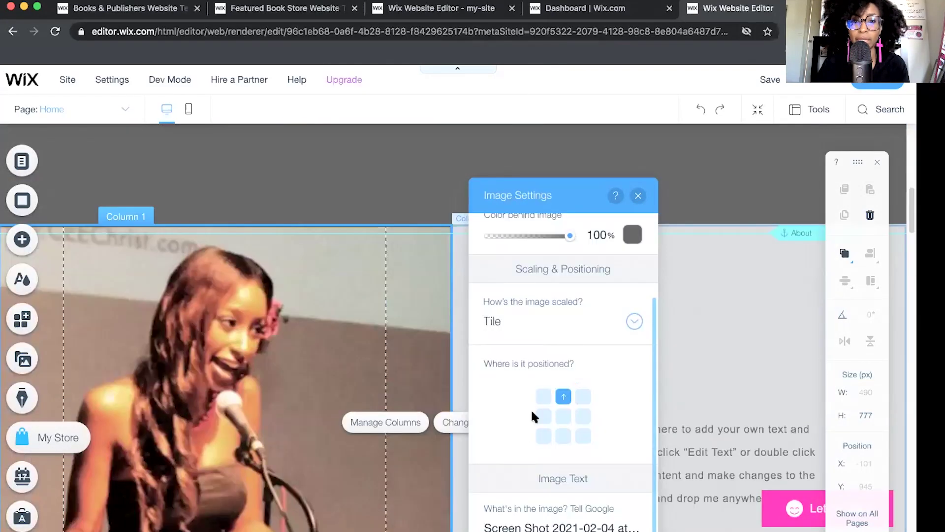
{"action": "left_click", "coordinate": [638, 195]}
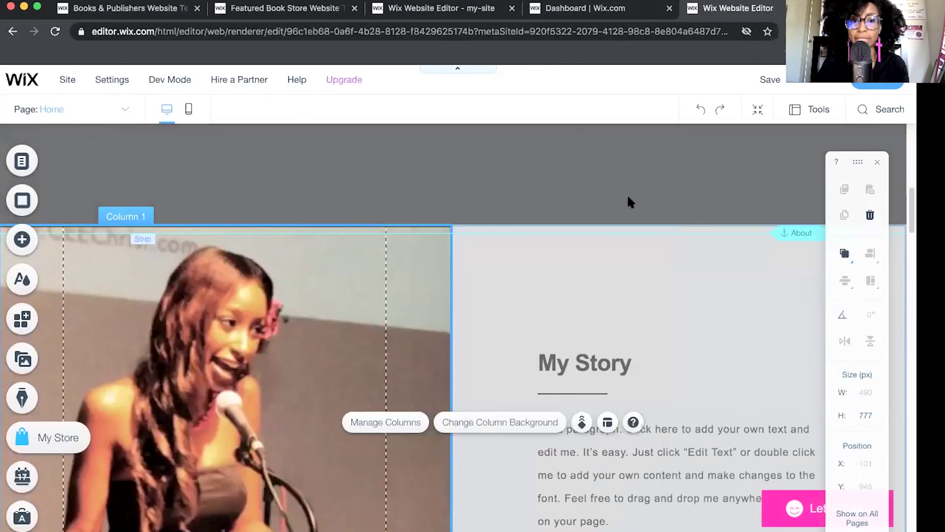
{"action": "scroll", "coordinate": [443, 332], "scroll_direction": "down", "scroll_amount": 5}
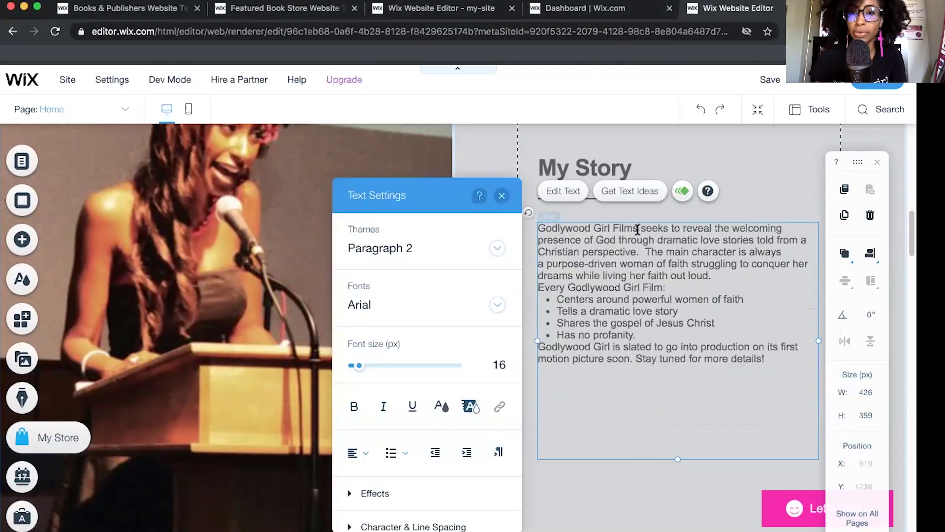
Rewrite My Story to introduce Every Stephanie Rodnez Book, ending 'Check out the first novel now!'
{"action": "left_click_drag", "start_coordinate": [638, 228], "coordinate": [614, 227]}
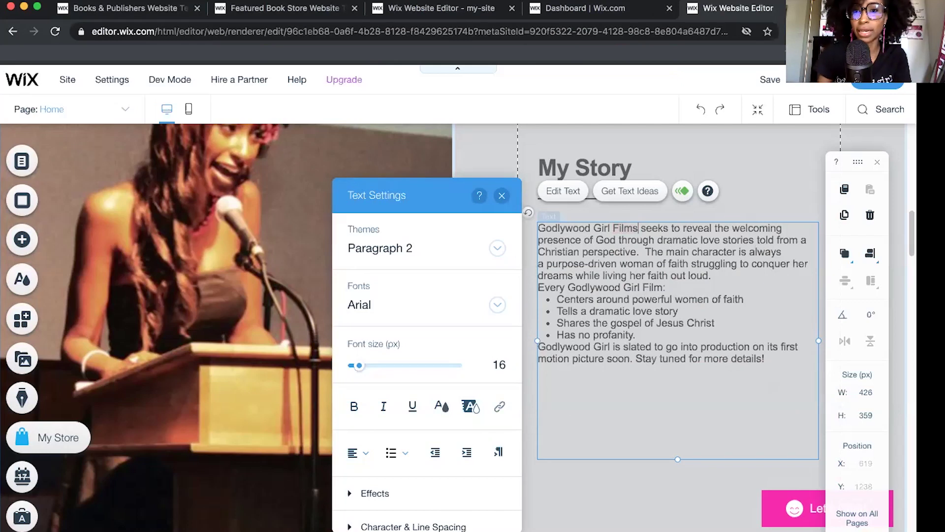
{"action": "key", "text": "shift+Home"}
{"action": "type", "text": "Stephanie Rod"}
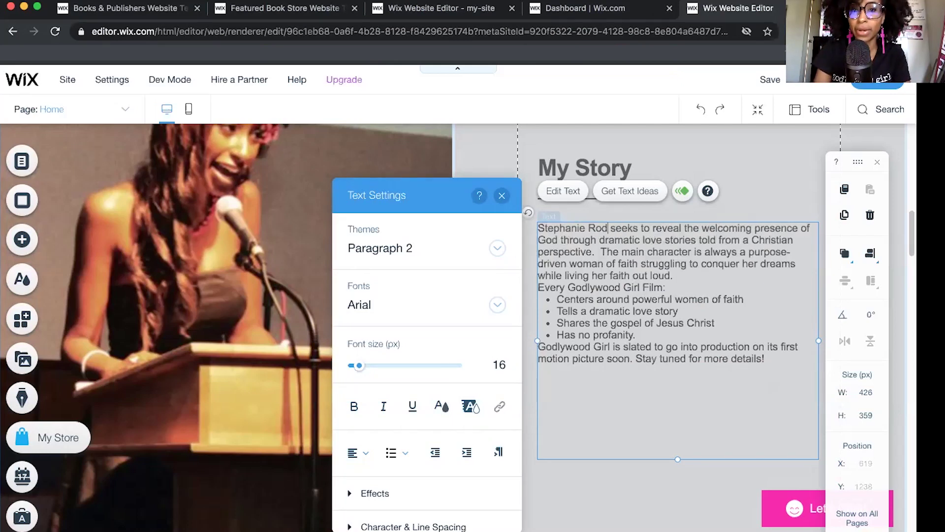
{"action": "type", "text": "nez Books"}
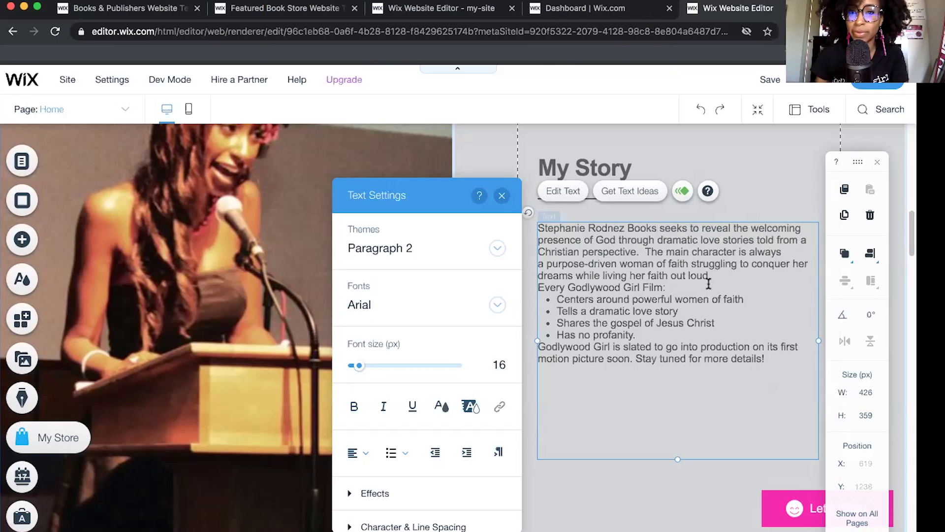
{"action": "key", "text": "Return"}
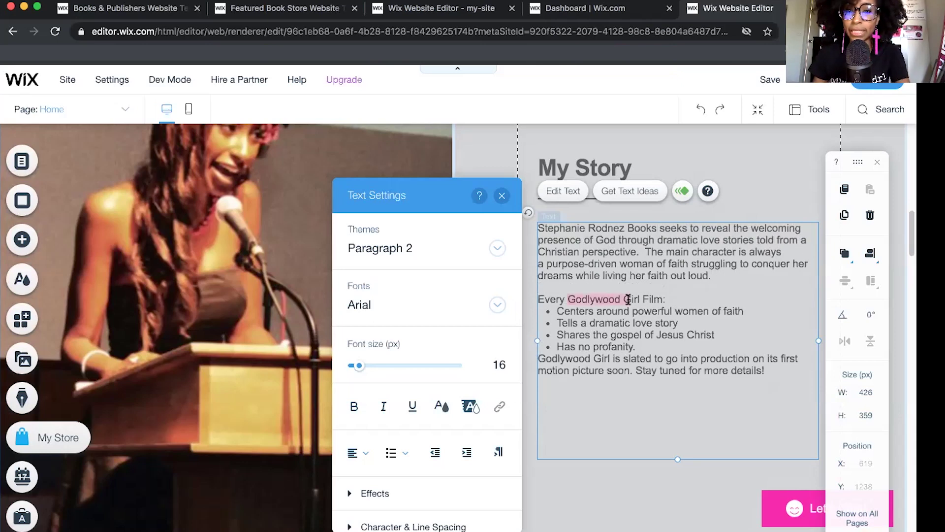
{"action": "left_click_drag", "start_coordinate": [568, 299], "coordinate": [657, 299]}
{"action": "type", "text": "Stephanie Rodnez Book:"}
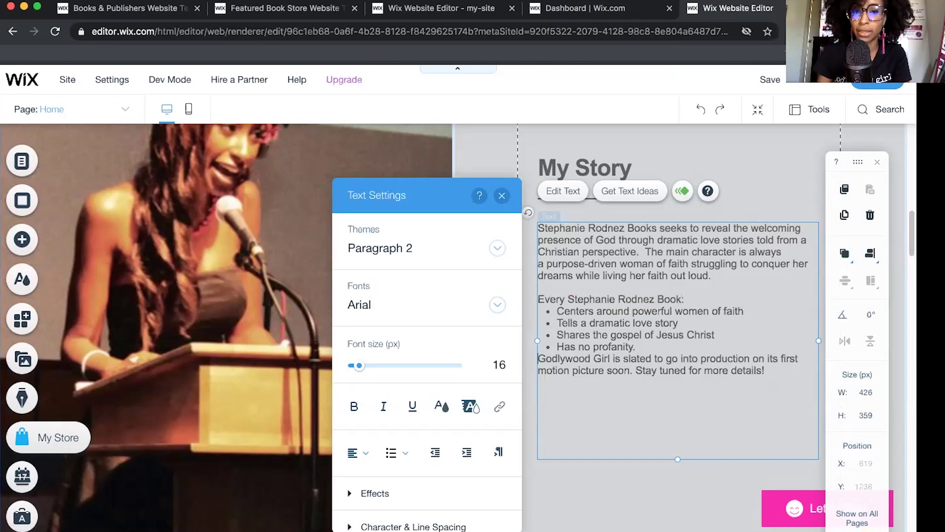
{"action": "key", "text": "Return"}
{"action": "left_click_drag", "start_coordinate": [540, 370], "coordinate": [765, 382]}
{"action": "type", "text": "Check out the first novel now!"}
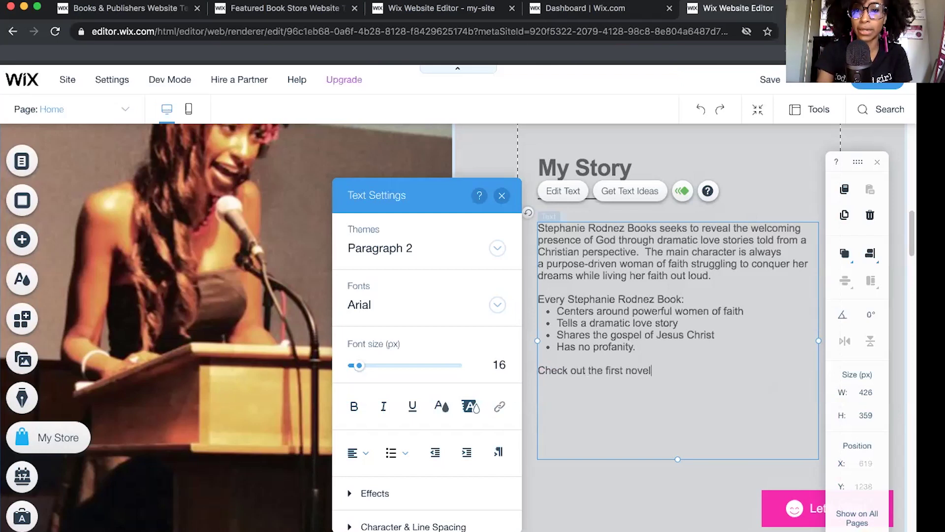
{"action": "left_click", "coordinate": [501, 195]}
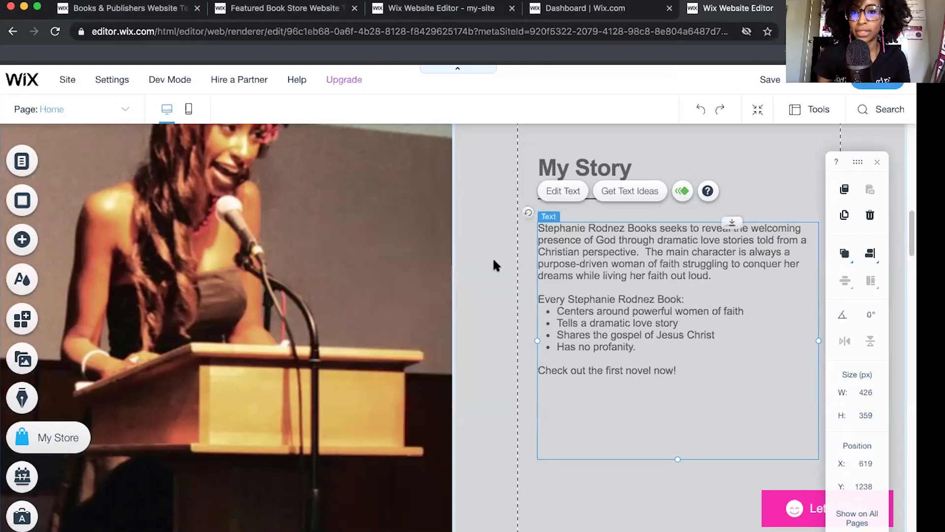
{"action": "scroll", "coordinate": [492, 266], "scroll_direction": "down", "scroll_amount": 5}
{"action": "scroll", "coordinate": [421, 295], "scroll_direction": "down", "scroll_amount": 3}
{"action": "scroll", "coordinate": [365, 278], "scroll_direction": "down", "scroll_amount": 1}
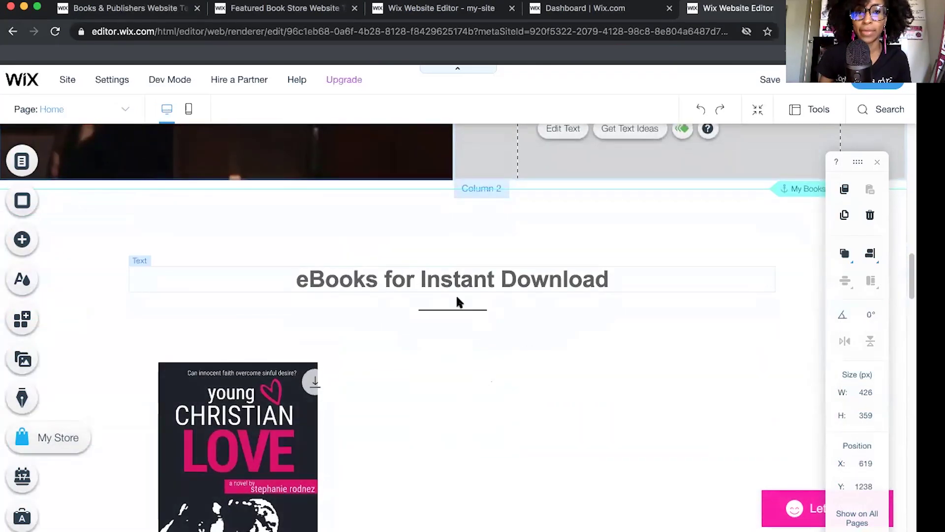
{"action": "scroll", "coordinate": [456, 301], "scroll_direction": "down", "scroll_amount": 2}
{"action": "scroll", "coordinate": [374, 288], "scroll_direction": "down", "scroll_amount": 4}
{"action": "scroll", "coordinate": [451, 363], "scroll_direction": "down", "scroll_amount": 4}
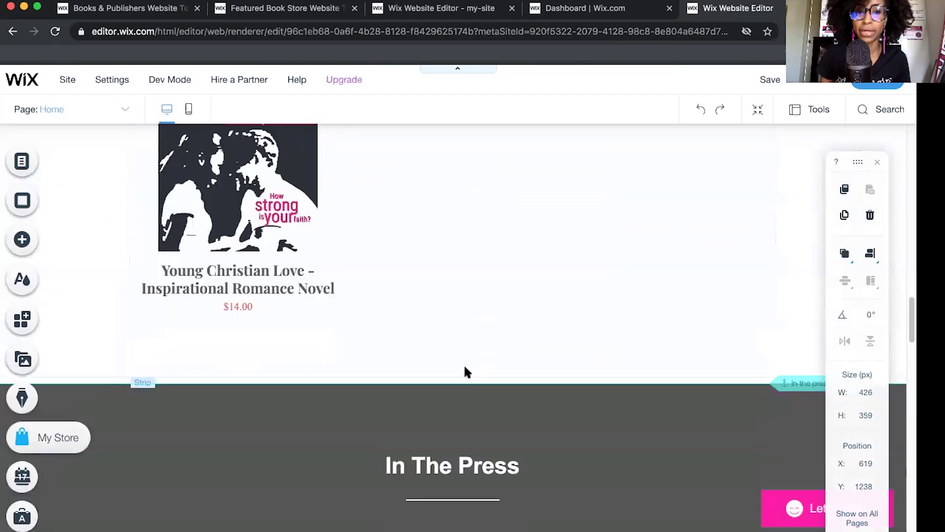
{"action": "scroll", "coordinate": [463, 364], "scroll_direction": "down", "scroll_amount": 4}
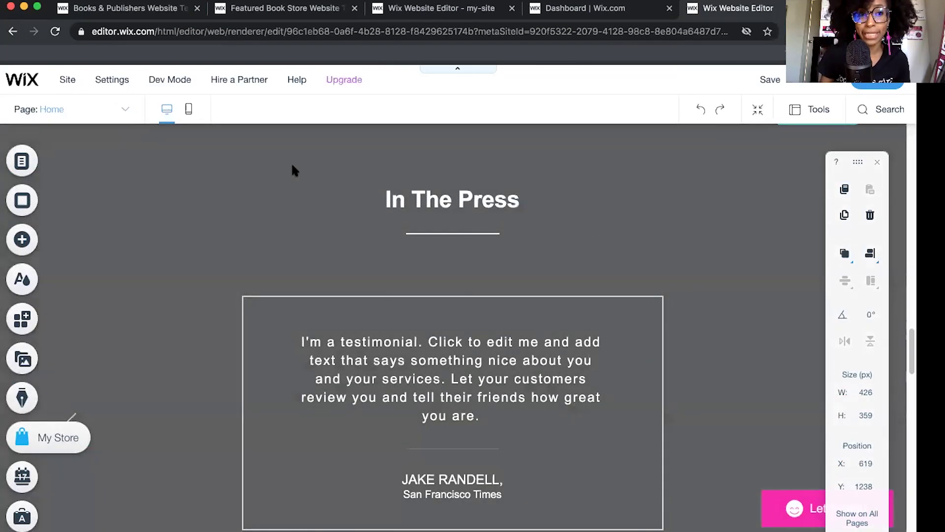
Delete the In The Press and Book Signing strips and the Google Maps element
{"action": "left_click", "coordinate": [291, 171]}
{"action": "scroll", "coordinate": [562, 214], "scroll_direction": "up", "scroll_amount": 2}
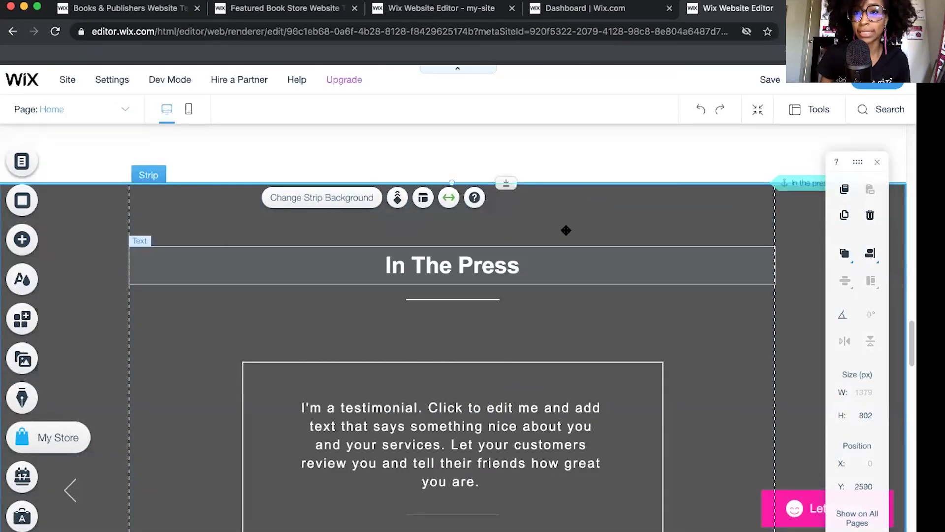
{"action": "scroll", "coordinate": [504, 225], "scroll_direction": "down", "scroll_amount": 1}
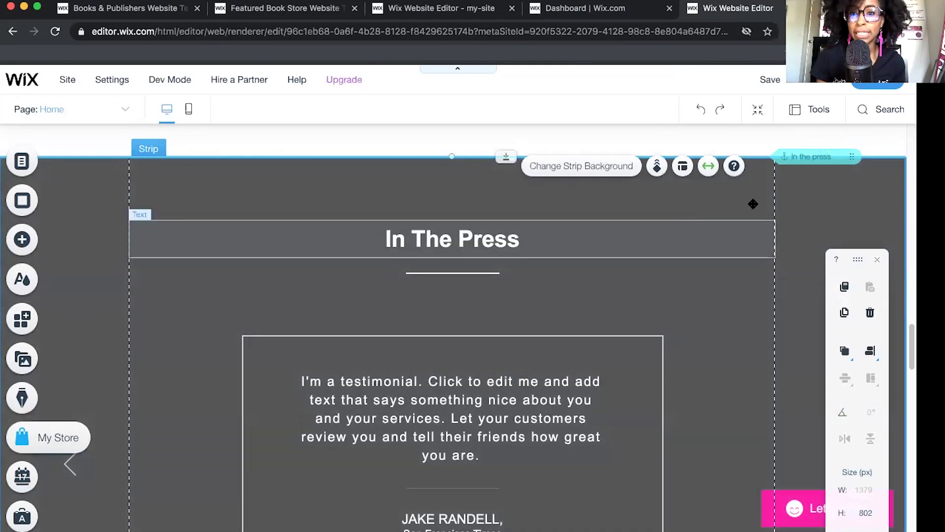
{"action": "right_click", "coordinate": [753, 203]}
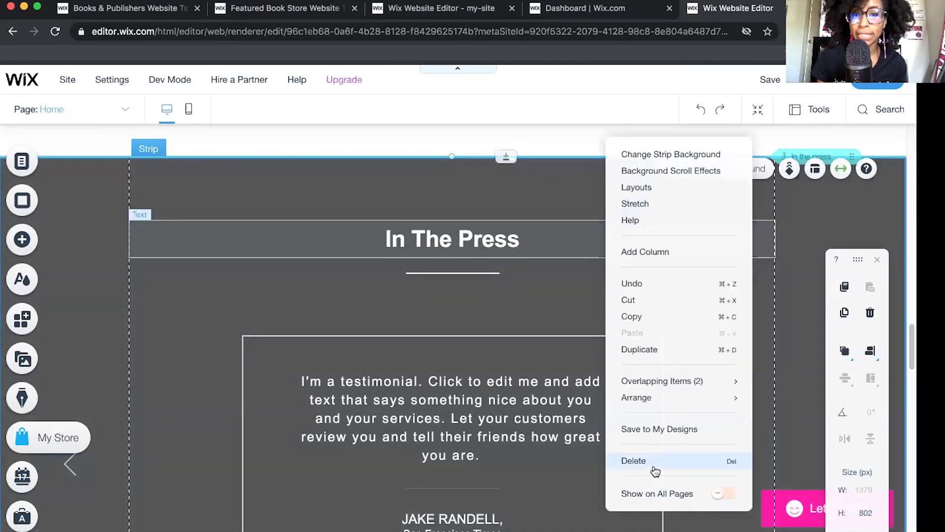
{"action": "left_click", "coordinate": [634, 460]}
{"action": "scroll", "coordinate": [414, 272], "scroll_direction": "down", "scroll_amount": 4}
{"action": "scroll", "coordinate": [487, 291], "scroll_direction": "down", "scroll_amount": 4}
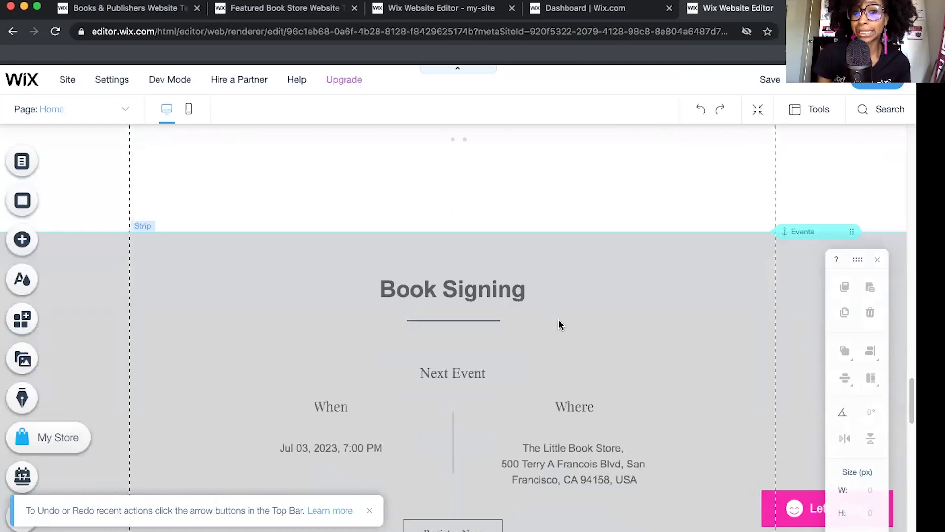
{"action": "scroll", "coordinate": [558, 308], "scroll_direction": "down", "scroll_amount": 4}
{"action": "scroll", "coordinate": [558, 307], "scroll_direction": "up", "scroll_amount": 4}
{"action": "left_click", "coordinate": [736, 222]}
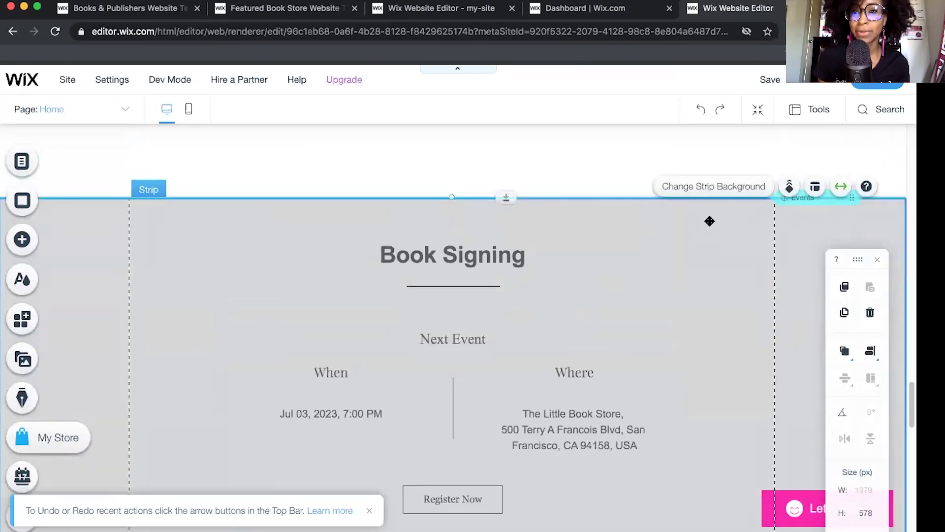
{"action": "right_click", "coordinate": [710, 225]}
{"action": "left_click", "coordinate": [733, 459]}
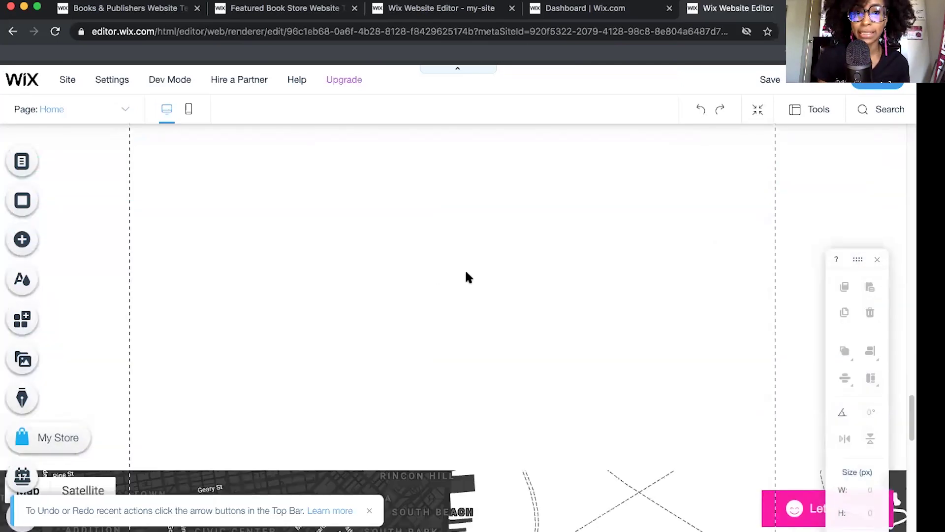
{"action": "scroll", "coordinate": [465, 268], "scroll_direction": "down", "scroll_amount": 5}
{"action": "right_click", "coordinate": [623, 192]}
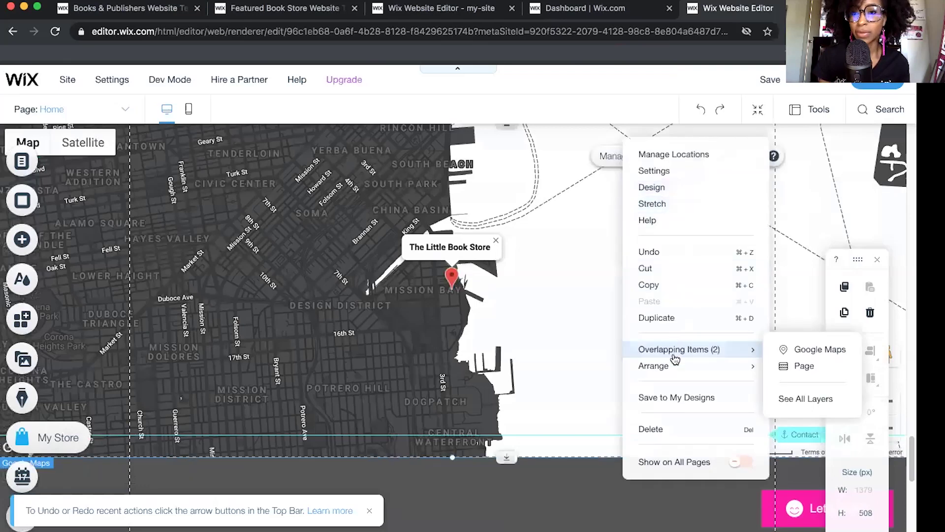
{"action": "left_click", "coordinate": [650, 428]}
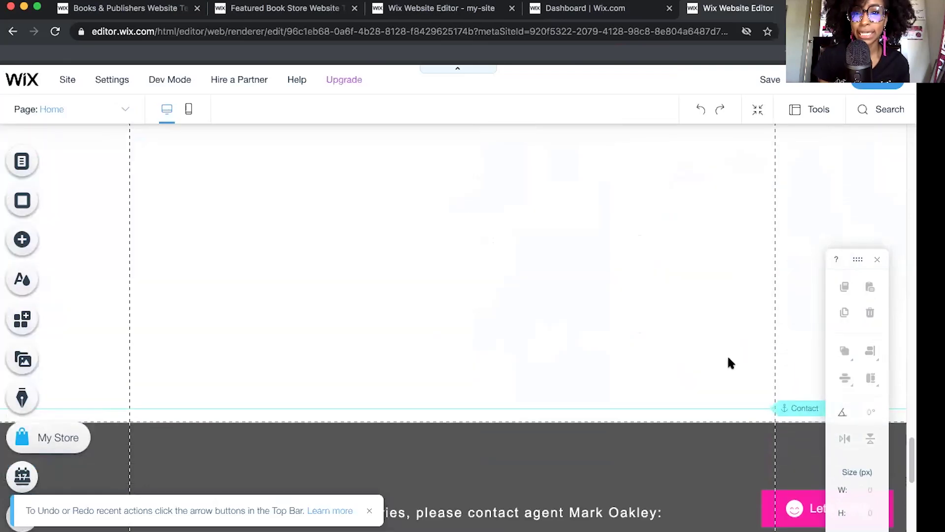
{"action": "scroll", "coordinate": [540, 326], "scroll_direction": "down", "scroll_amount": 5}
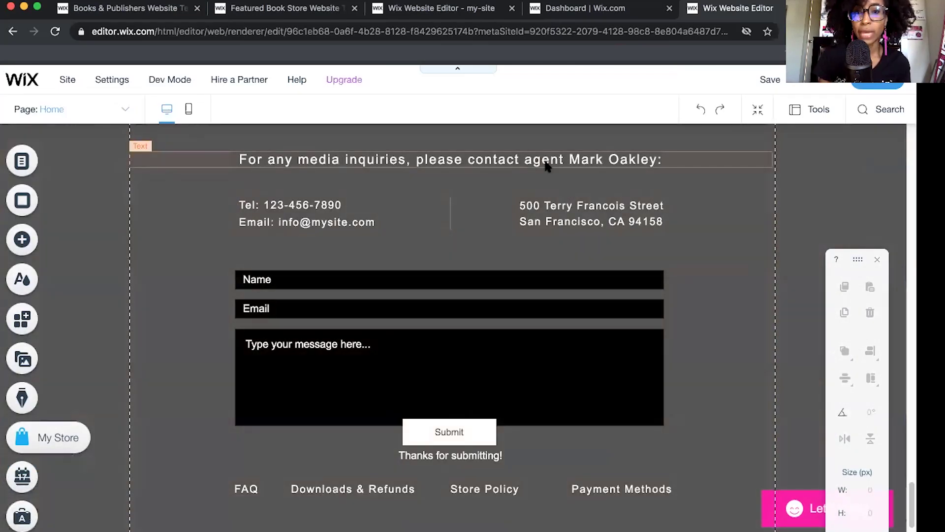
{"action": "scroll", "coordinate": [538, 246], "scroll_direction": "down", "scroll_amount": 3}
{"action": "scroll", "coordinate": [444, 295], "scroll_direction": "up", "scroll_amount": 4}
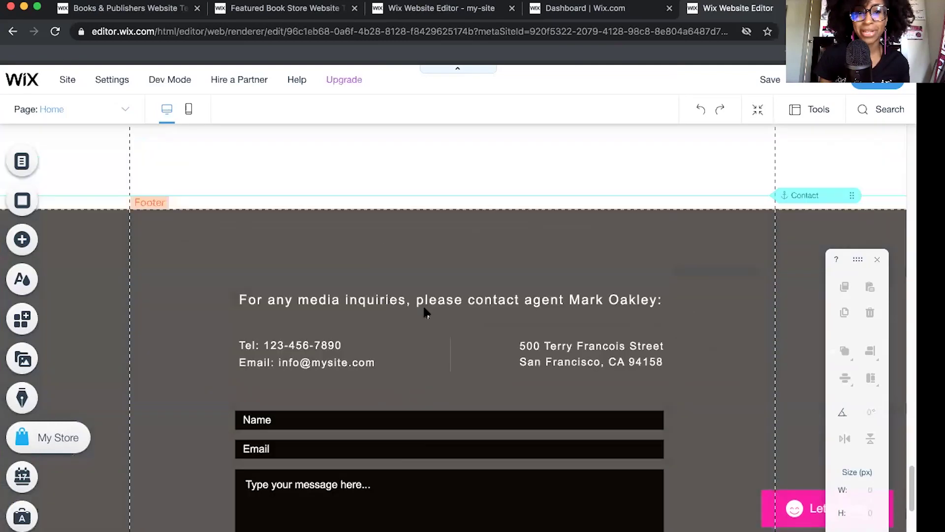
{"action": "scroll", "coordinate": [384, 281], "scroll_direction": "up", "scroll_amount": 2}
{"action": "left_click", "coordinate": [560, 246]}
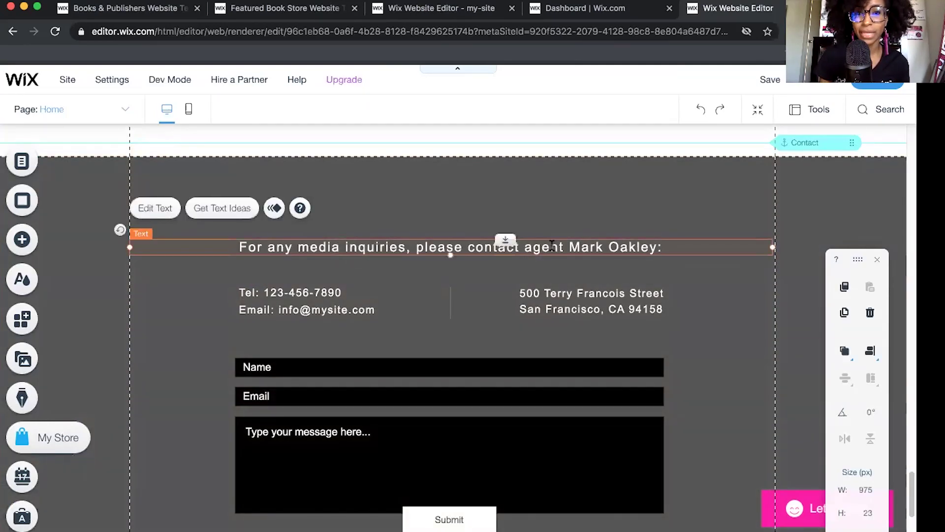
{"action": "double_click", "coordinate": [559, 247]}
{"action": "left_click_drag", "start_coordinate": [525, 247], "coordinate": [654, 247]}
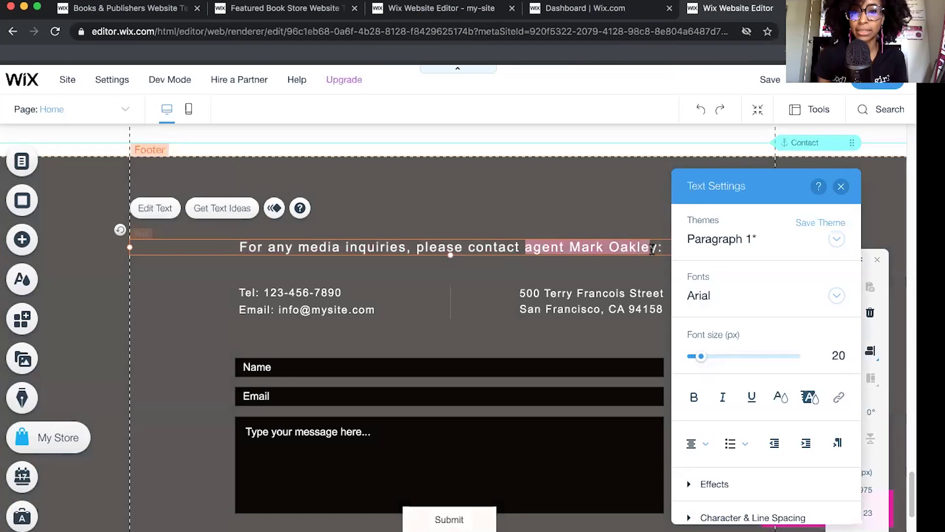
{"action": "type", "text": "Stephani"}
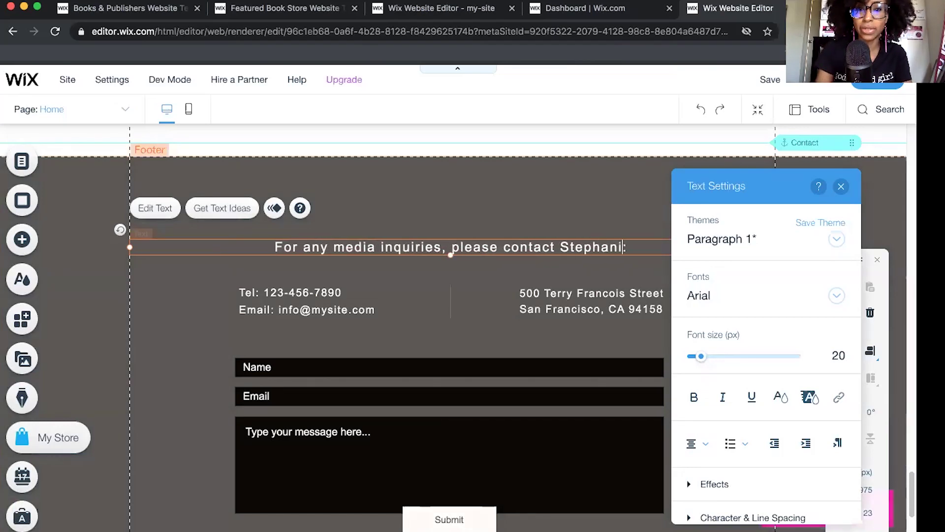
{"action": "type", "text": "e Rodnez"}
{"action": "left_click", "coordinate": [347, 302]}
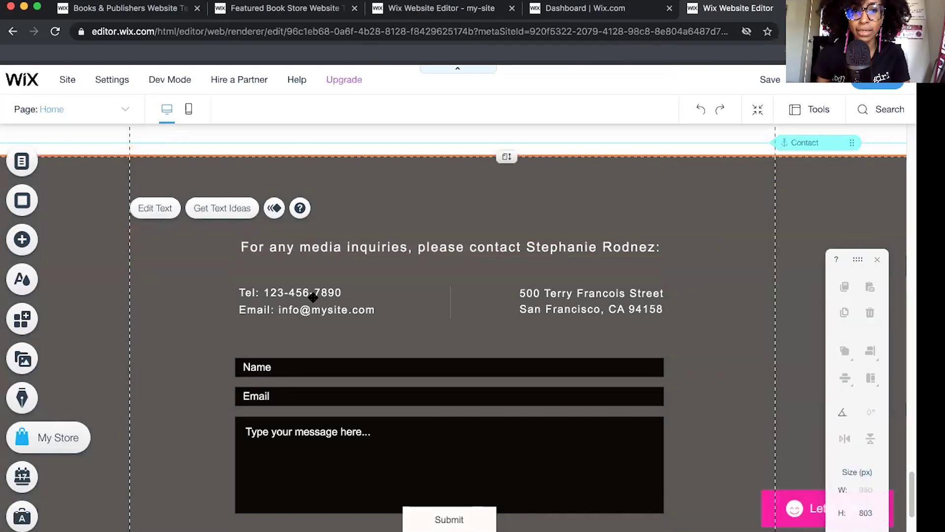
Delete the phone number, email and street address texts
{"action": "left_click", "coordinate": [317, 294]}
{"action": "right_click", "coordinate": [315, 294]}
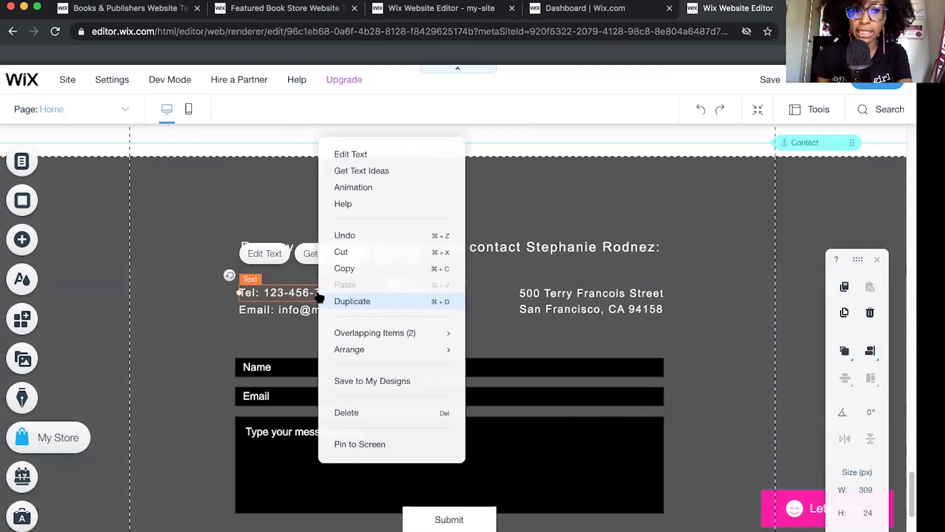
{"action": "left_click", "coordinate": [347, 412]}
{"action": "right_click", "coordinate": [283, 309]}
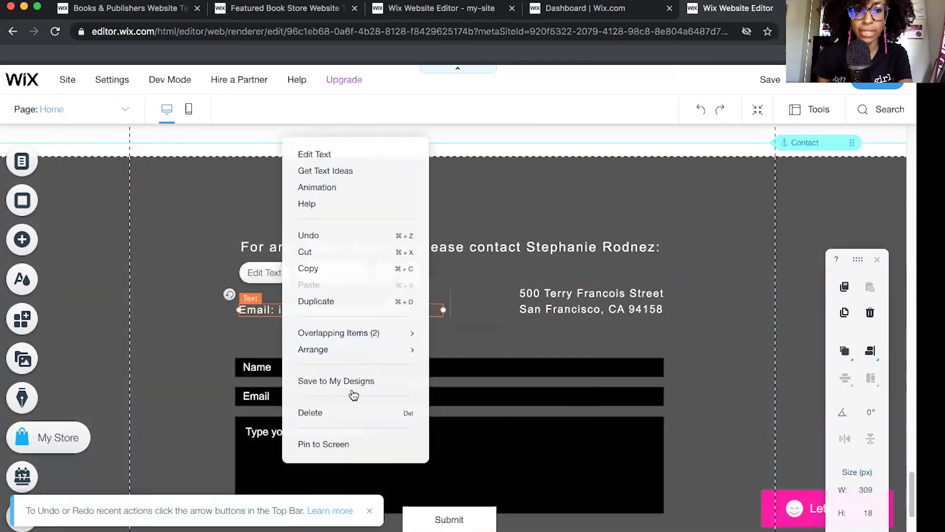
{"action": "left_click", "coordinate": [403, 410]}
{"action": "right_click", "coordinate": [576, 297]}
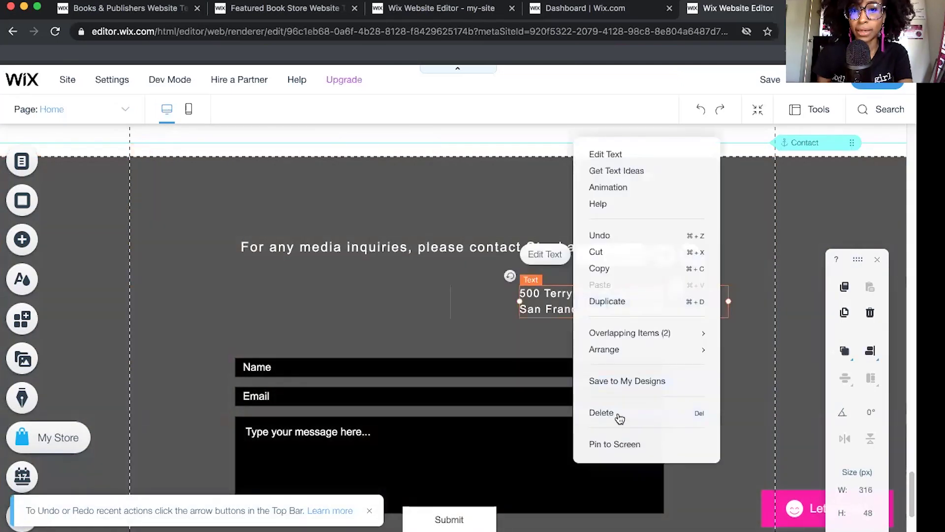
{"action": "left_click", "coordinate": [601, 413]}
{"action": "scroll", "coordinate": [443, 340], "scroll_direction": "down", "scroll_amount": 5}
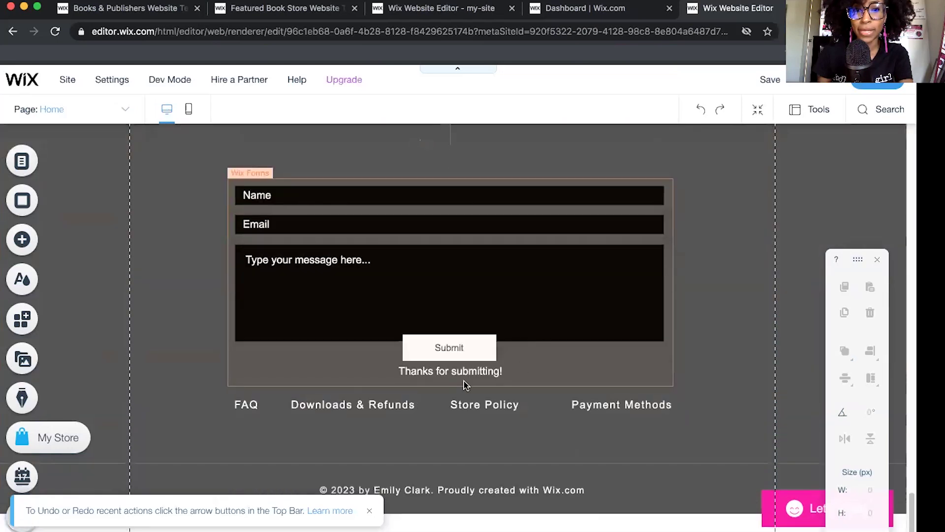
Delete the FAQ, Store Policy and Payment Methods footer links, after trying Downloads & Refunds
{"action": "right_click", "coordinate": [336, 410]}
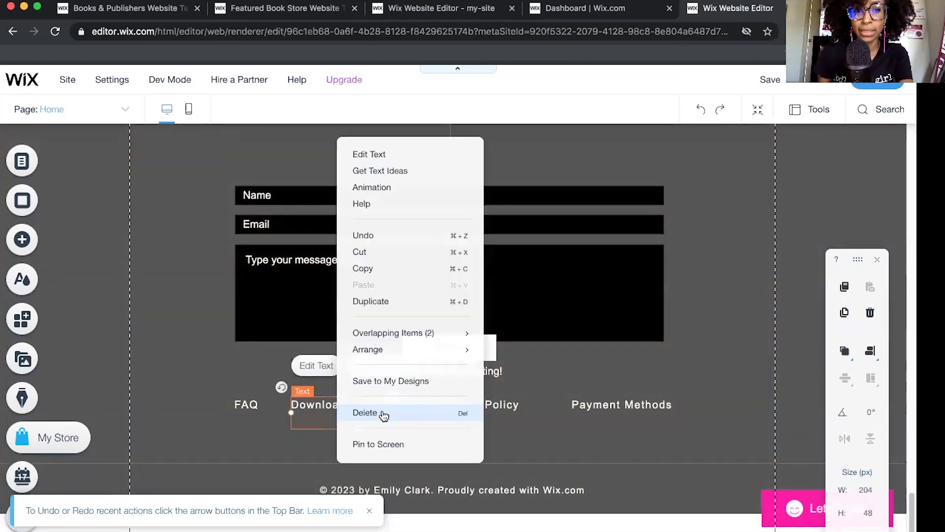
{"action": "right_click", "coordinate": [242, 408]}
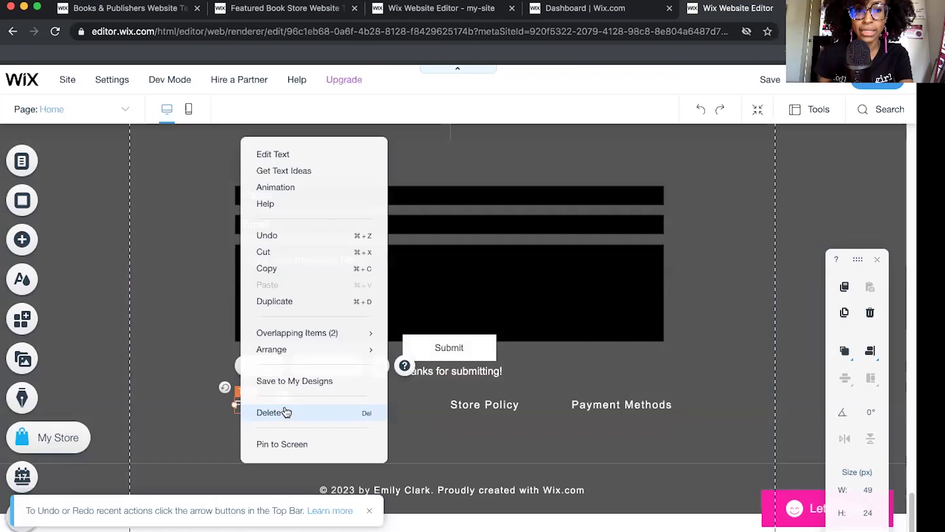
{"action": "left_click", "coordinate": [286, 412]}
{"action": "right_click", "coordinate": [491, 405]}
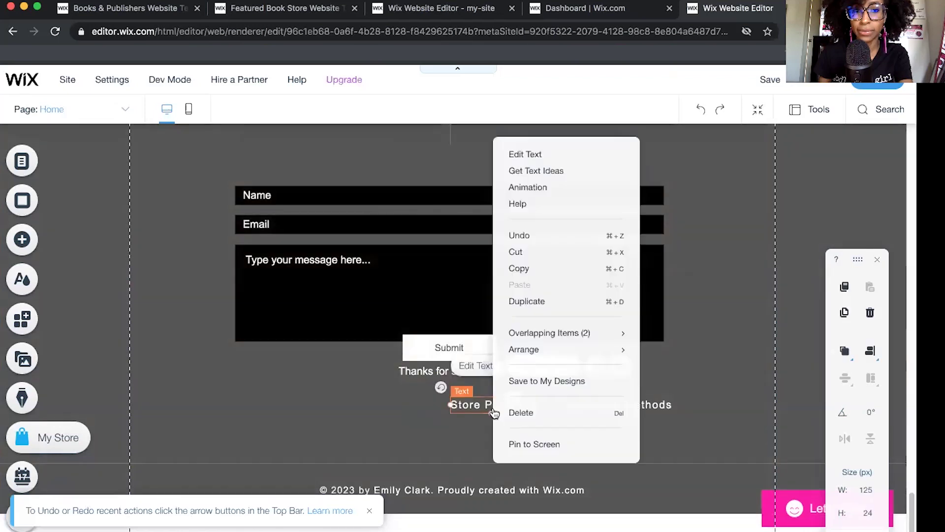
{"action": "left_click", "coordinate": [582, 415]}
{"action": "right_click", "coordinate": [627, 403]}
{"action": "left_click", "coordinate": [650, 423]}
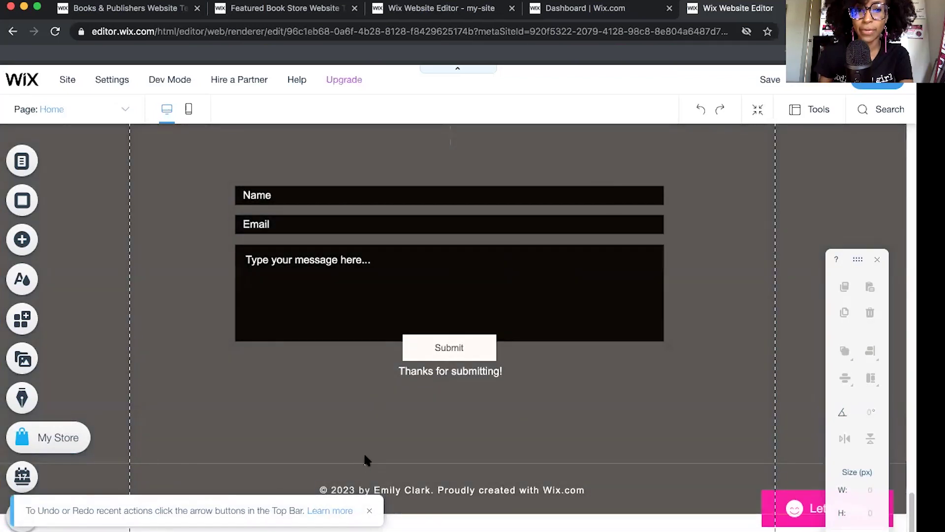
Start editing the footer copyright text, then view and close the Social Links settings
{"action": "left_click", "coordinate": [352, 492]}
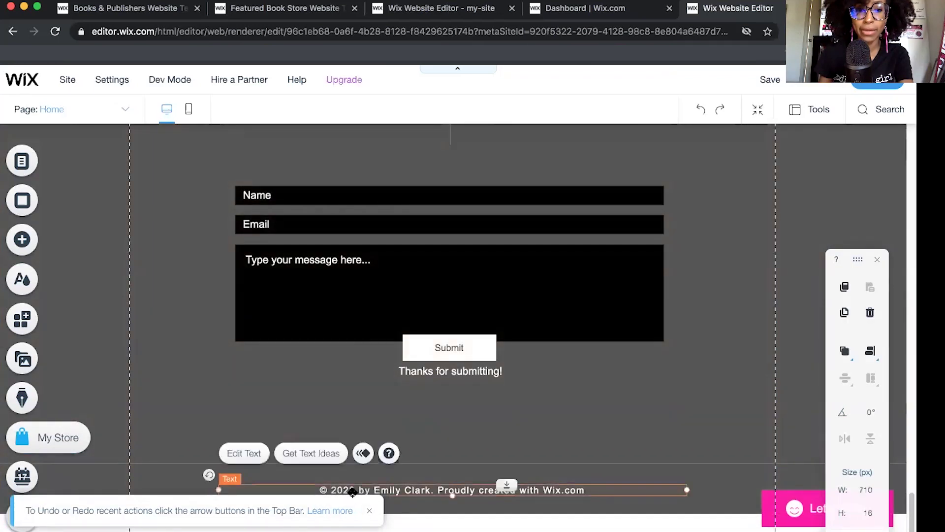
{"action": "double_click", "coordinate": [389, 492]}
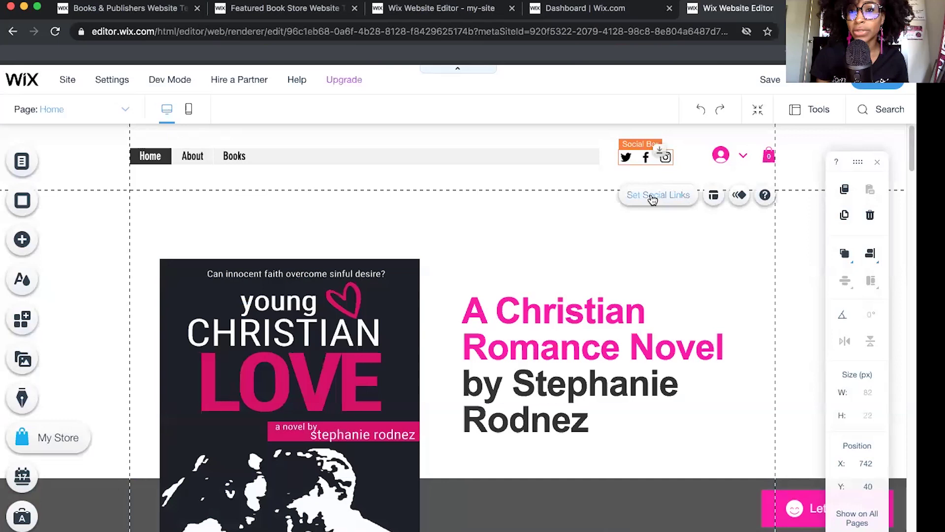
{"action": "left_click", "coordinate": [653, 197]}
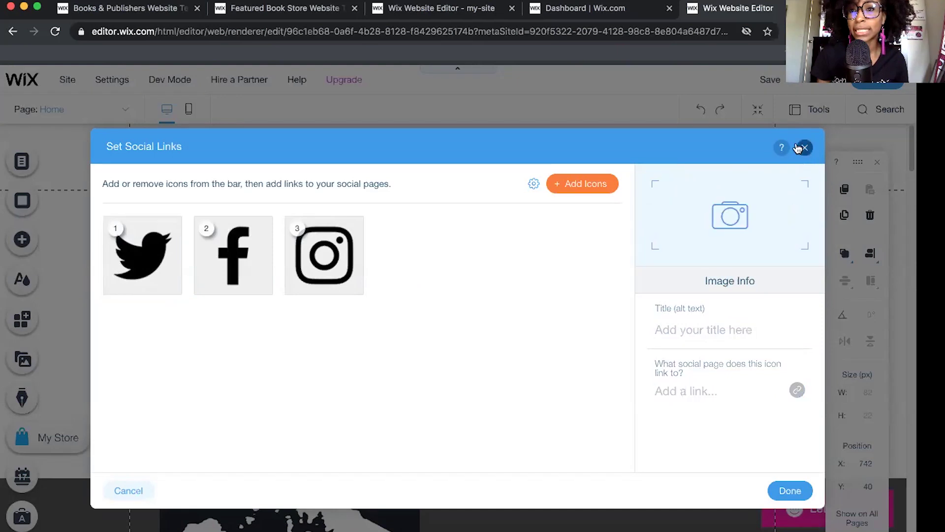
{"action": "left_click", "coordinate": [805, 148]}
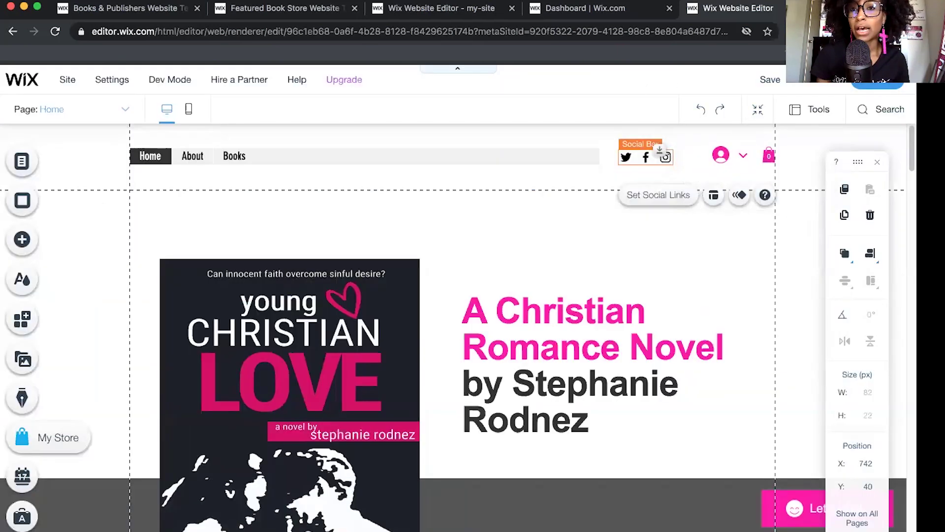
Delete the social icons bar and the login bar from the header
{"action": "right_click", "coordinate": [643, 158]}
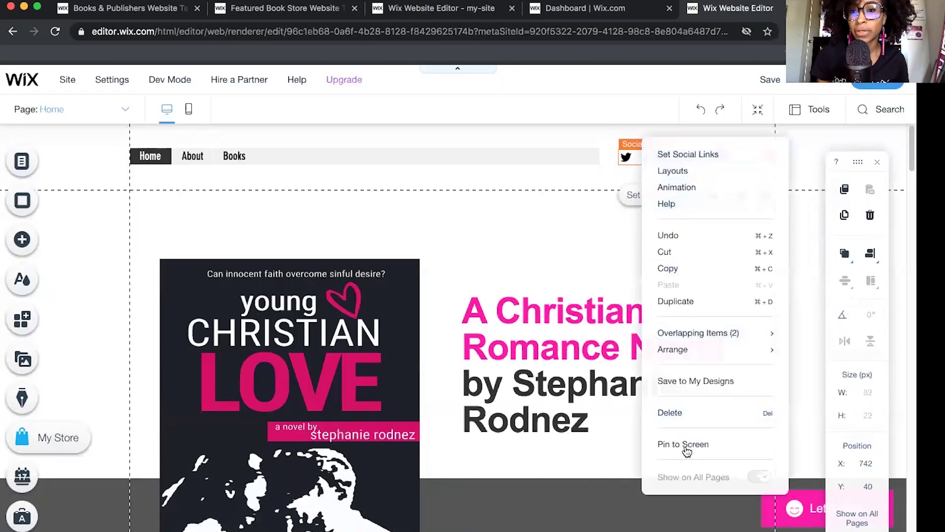
{"action": "left_click", "coordinate": [693, 415]}
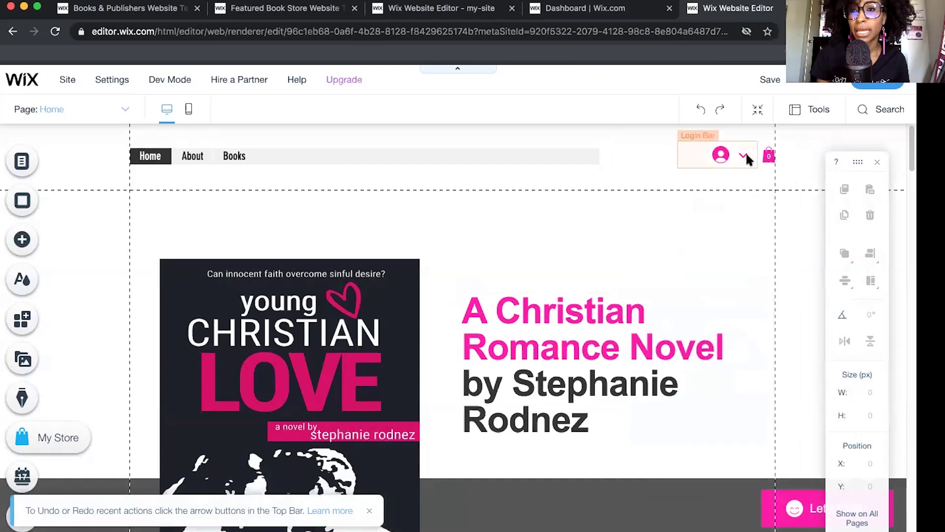
{"action": "right_click", "coordinate": [745, 151]}
{"action": "left_click", "coordinate": [687, 424]}
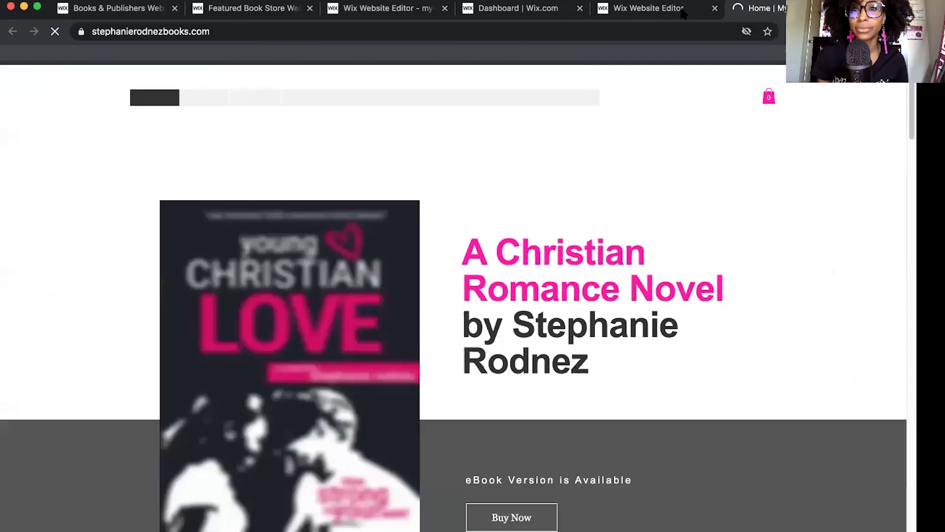
{"action": "scroll", "coordinate": [520, 300], "scroll_direction": "down", "scroll_amount": 5}
{"action": "scroll", "coordinate": [524, 296], "scroll_direction": "down", "scroll_amount": 3}
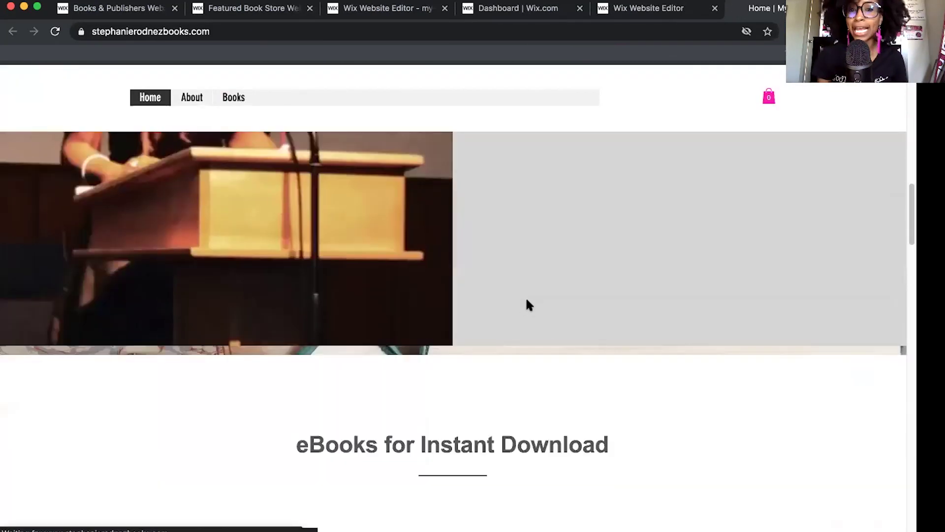
{"action": "scroll", "coordinate": [503, 322], "scroll_direction": "down", "scroll_amount": 3}
{"action": "scroll", "coordinate": [503, 321], "scroll_direction": "down", "scroll_amount": 3}
{"action": "scroll", "coordinate": [502, 322], "scroll_direction": "down", "scroll_amount": 5}
{"action": "scroll", "coordinate": [509, 323], "scroll_direction": "down", "scroll_amount": 5}
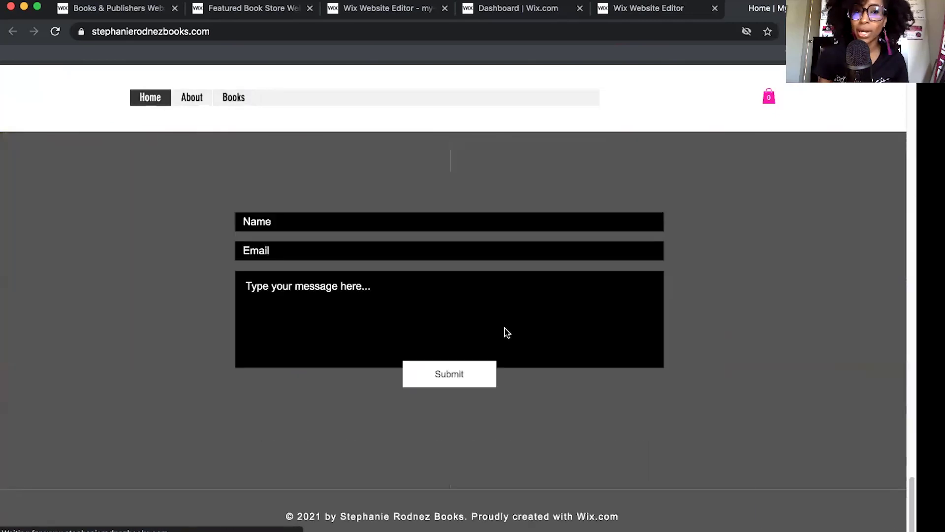
{"action": "scroll", "coordinate": [496, 305], "scroll_direction": "up", "scroll_amount": 5}
{"action": "scroll", "coordinate": [488, 296], "scroll_direction": "up", "scroll_amount": 5}
{"action": "scroll", "coordinate": [474, 274], "scroll_direction": "up", "scroll_amount": 5}
{"action": "scroll", "coordinate": [478, 269], "scroll_direction": "up", "scroll_amount": 5}
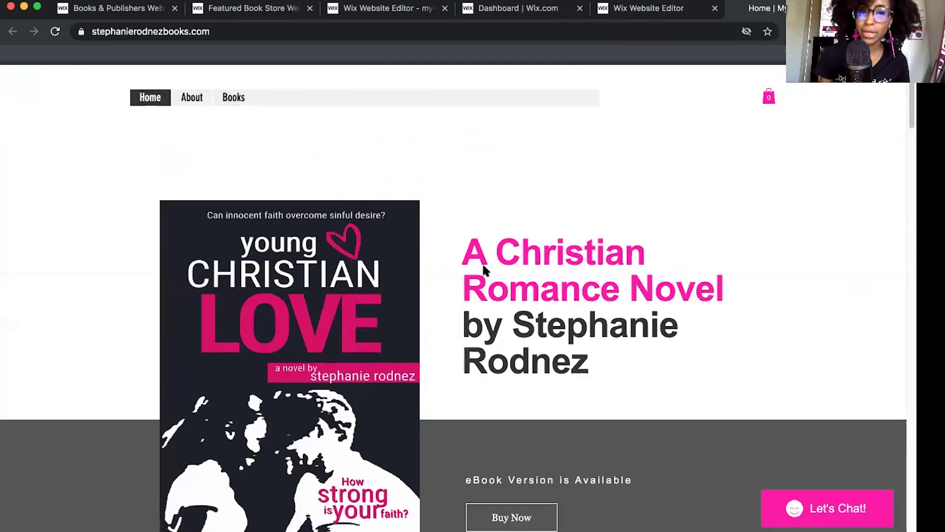
{"action": "scroll", "coordinate": [770, 351], "scroll_direction": "down", "scroll_amount": 5}
{"action": "scroll", "coordinate": [764, 355], "scroll_direction": "down", "scroll_amount": 5}
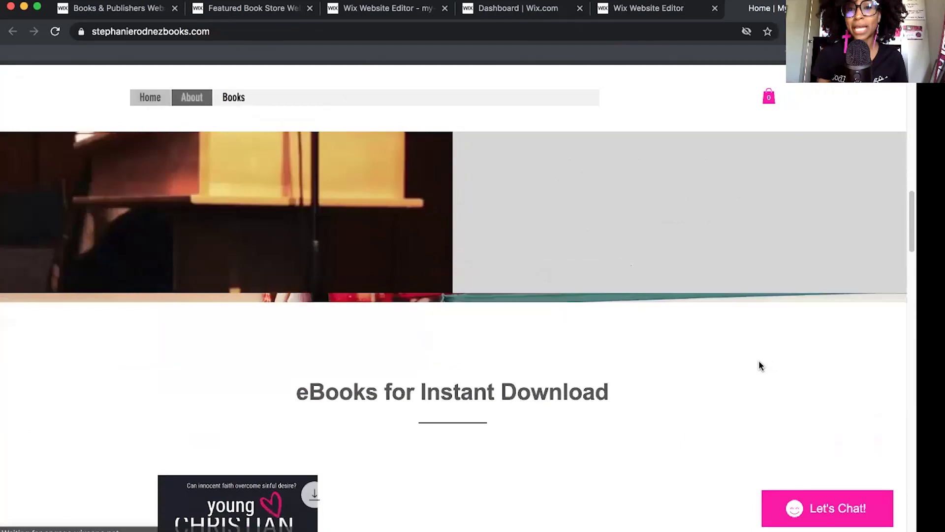
{"action": "scroll", "coordinate": [759, 360], "scroll_direction": "down", "scroll_amount": 3}
{"action": "scroll", "coordinate": [744, 377], "scroll_direction": "down", "scroll_amount": 5}
{"action": "scroll", "coordinate": [744, 366], "scroll_direction": "down", "scroll_amount": 5}
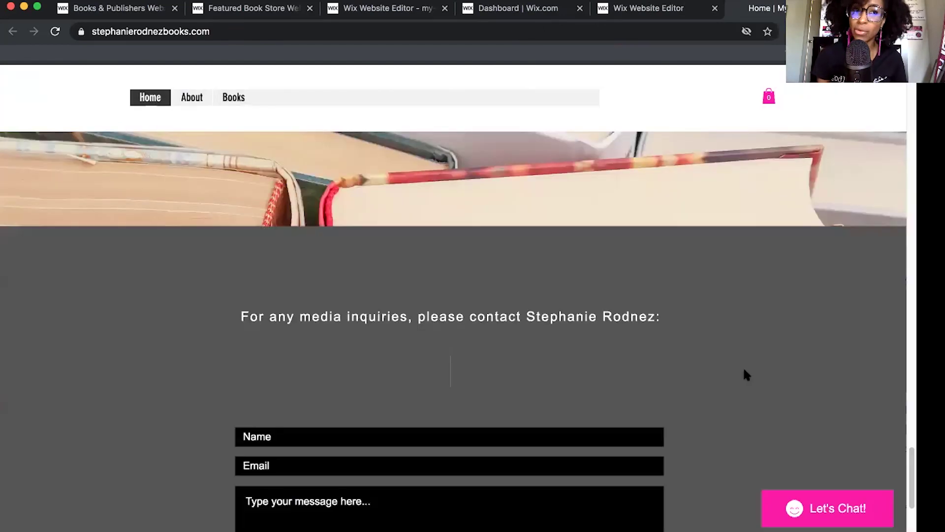
{"action": "scroll", "coordinate": [742, 366], "scroll_direction": "down", "scroll_amount": 4}
{"action": "scroll", "coordinate": [742, 366], "scroll_direction": "up", "scroll_amount": 6}
{"action": "scroll", "coordinate": [748, 355], "scroll_direction": "up", "scroll_amount": 6}
{"action": "scroll", "coordinate": [750, 354], "scroll_direction": "up", "scroll_amount": 6}
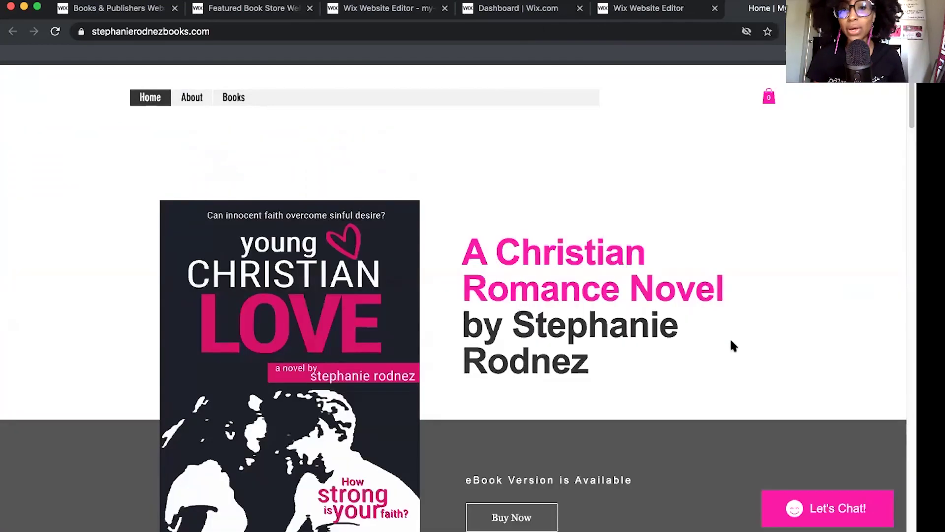